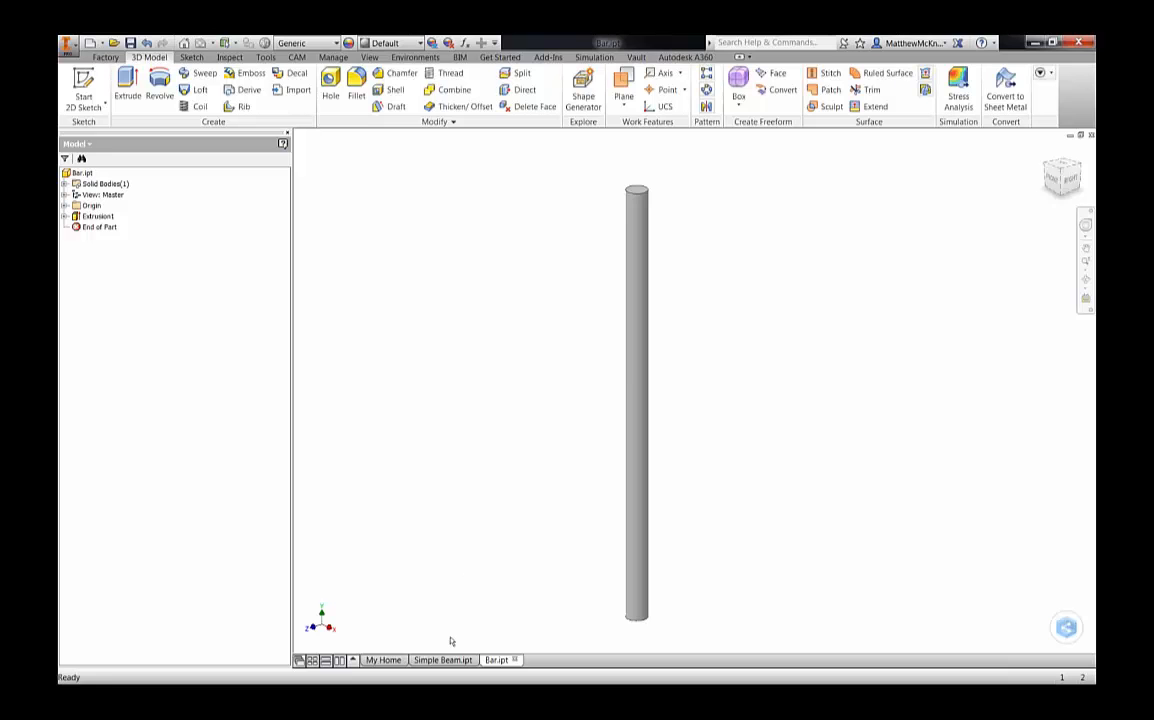
- Switch to the Simple Beam.ipt part and start the Autodesk Nastran In-CAD environment for it
{"action": "left_click", "coordinate": [449, 661]}
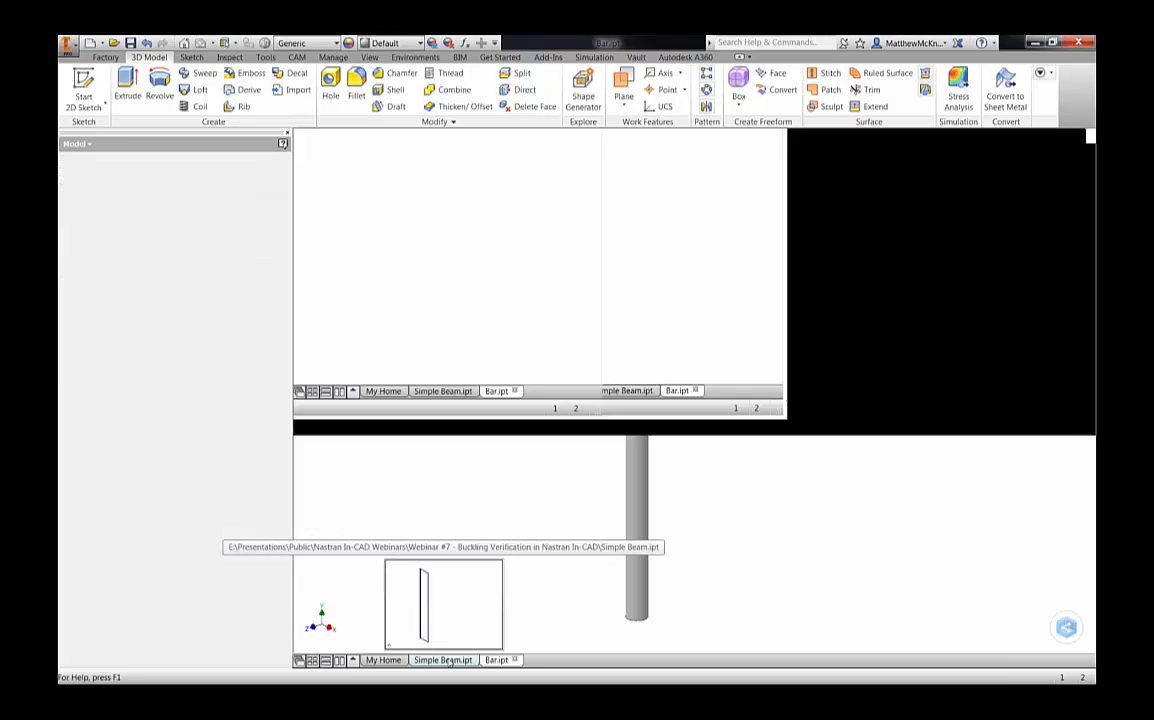
{"action": "middle_click_drag", "start_coordinate": [594, 280], "coordinate": [659, 283]}
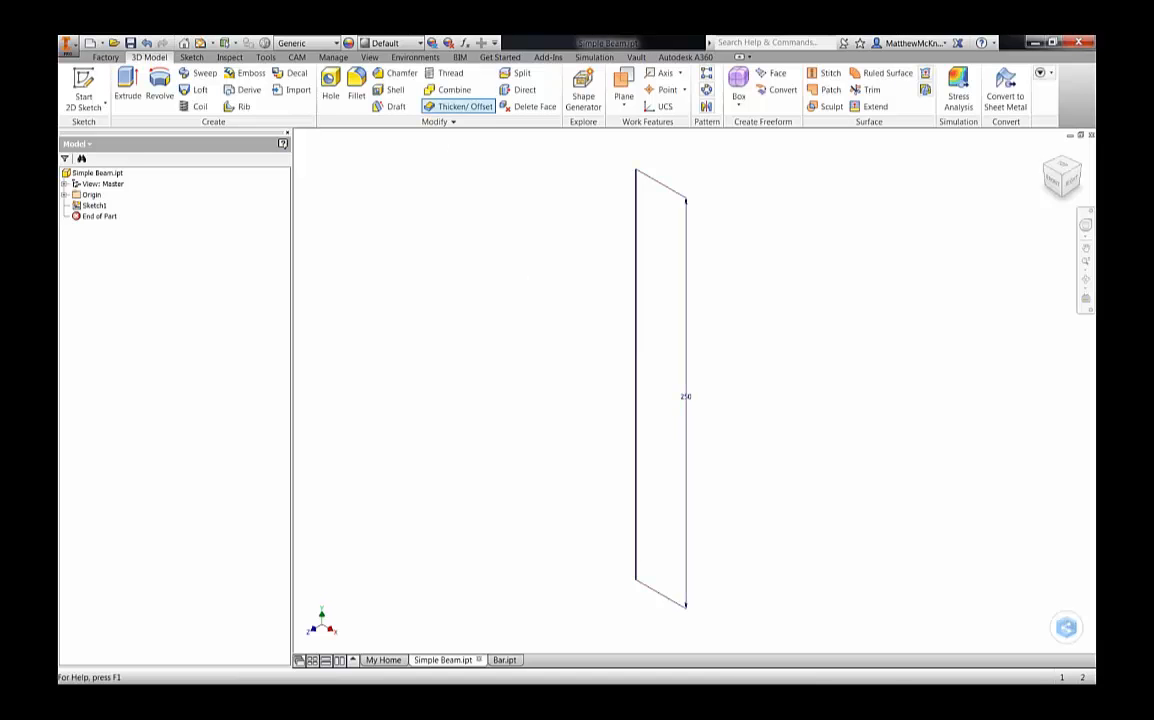
{"action": "left_click", "coordinate": [392, 58]}
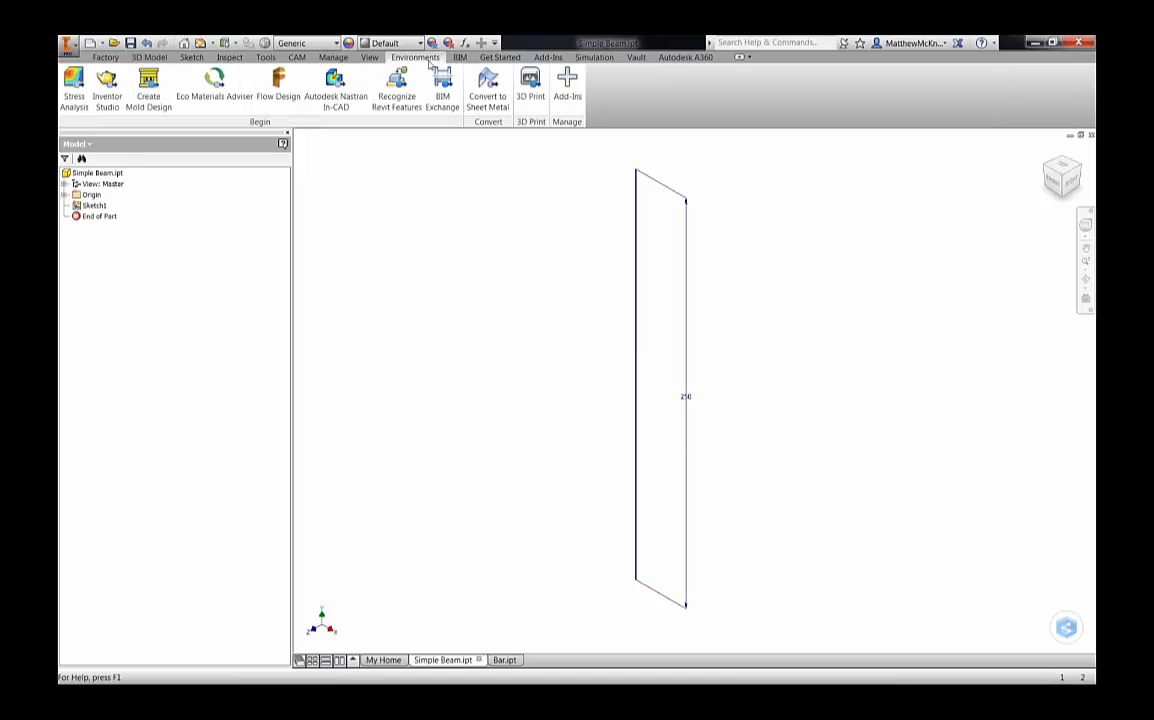
{"action": "left_click", "coordinate": [343, 88]}
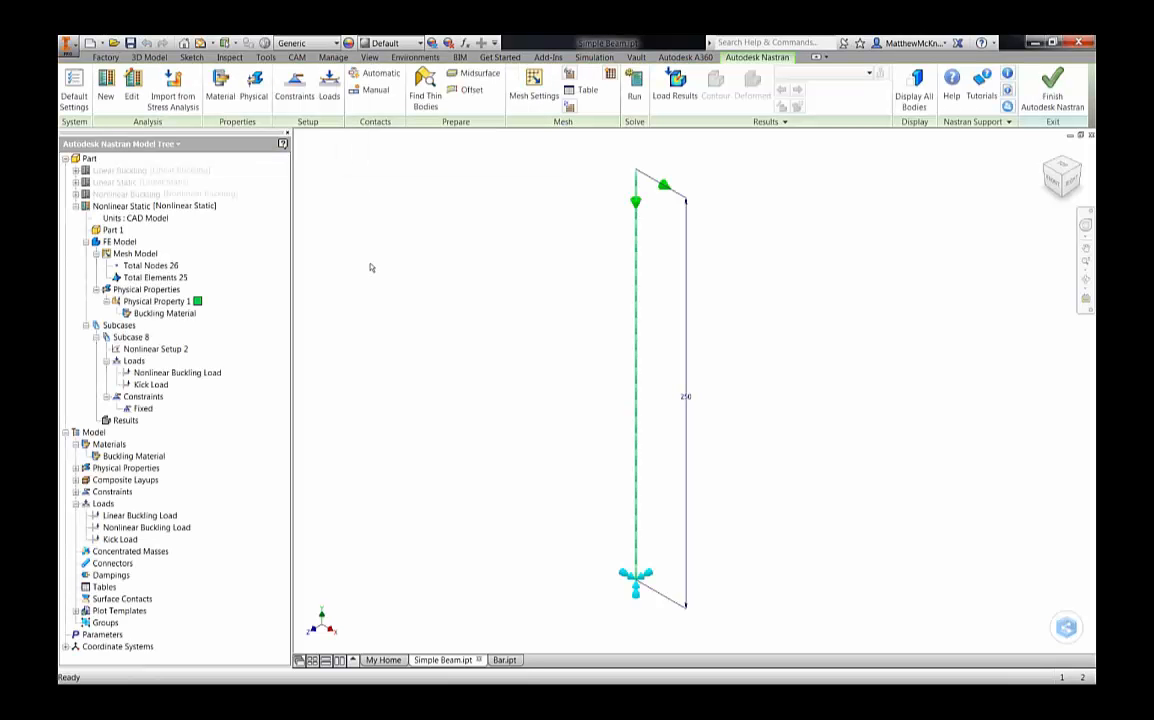
- Set the Linear Buckling study as the active analysis
{"action": "left_click", "coordinate": [110, 171]}
{"action": "right_click", "coordinate": [110, 171]}
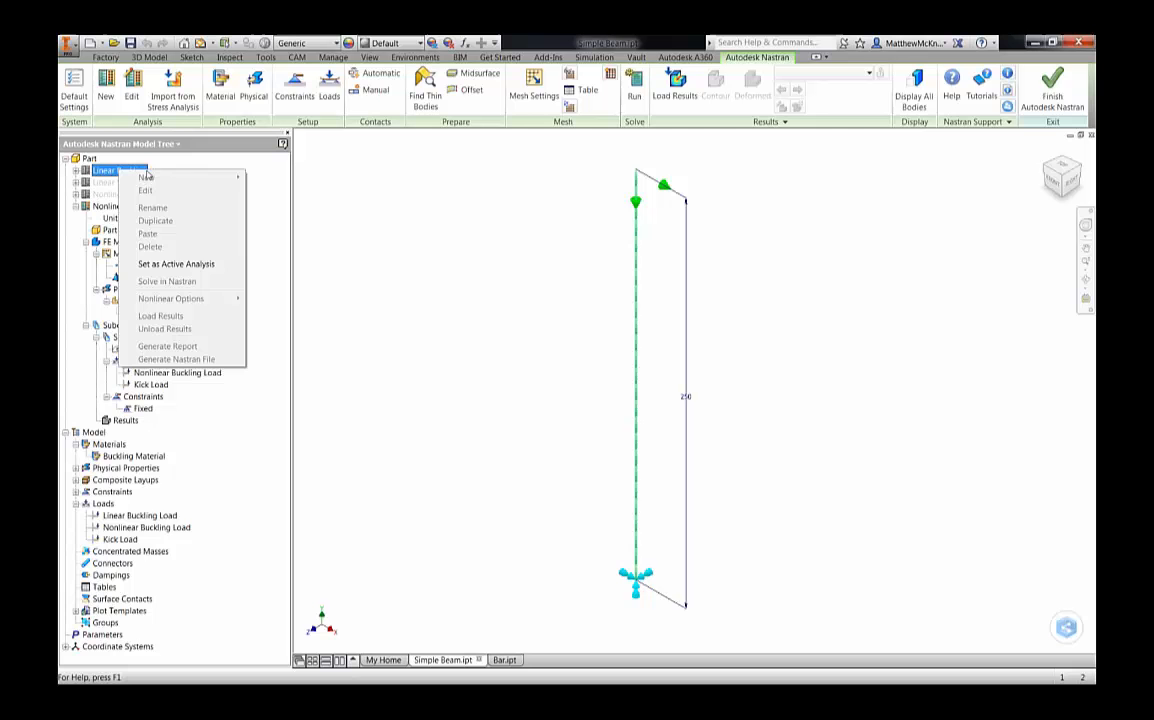
{"action": "left_click", "coordinate": [152, 265]}
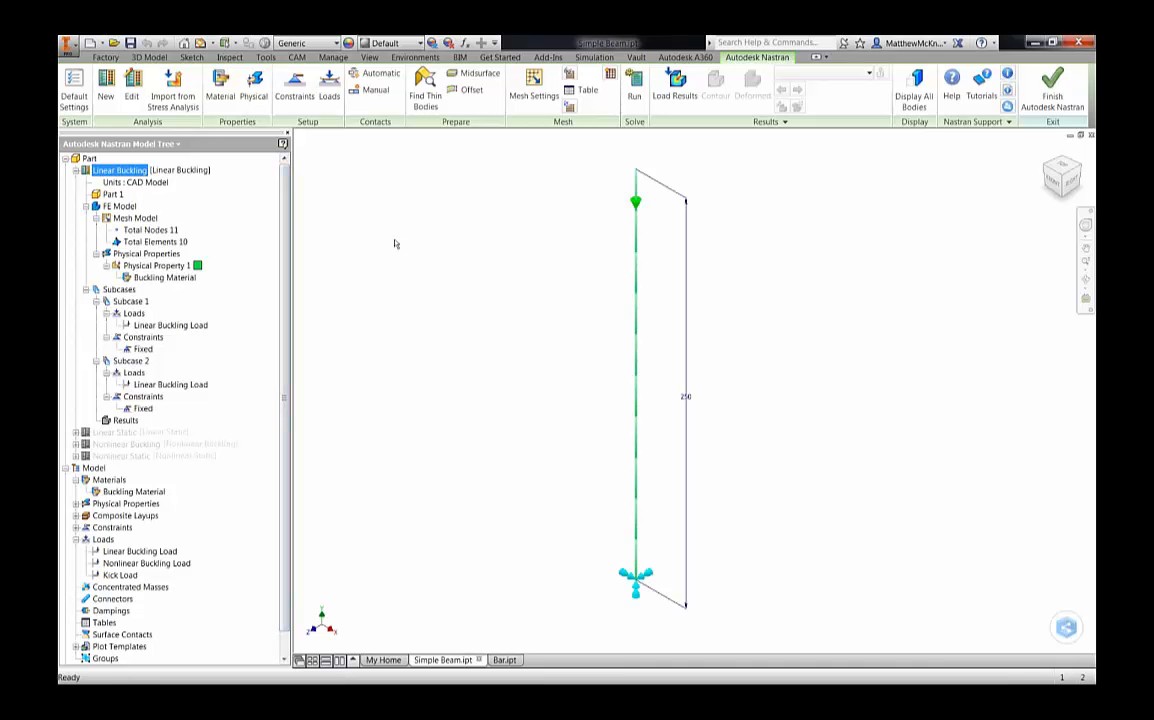
- Review the available analysis types and output controls in the Linear Buckling analysis definition, and leave it without saving
{"action": "right_click", "coordinate": [135, 174]}
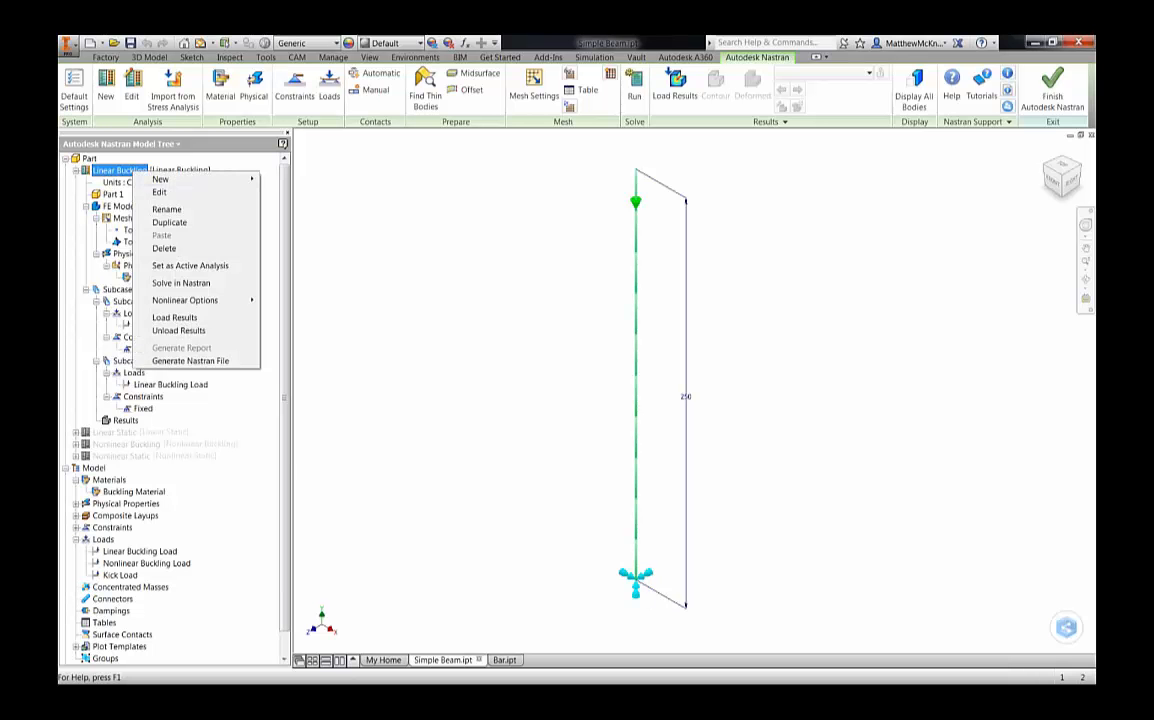
{"action": "left_click", "coordinate": [159, 192]}
{"action": "left_click_drag", "start_coordinate": [151, 147], "coordinate": [497, 182]}
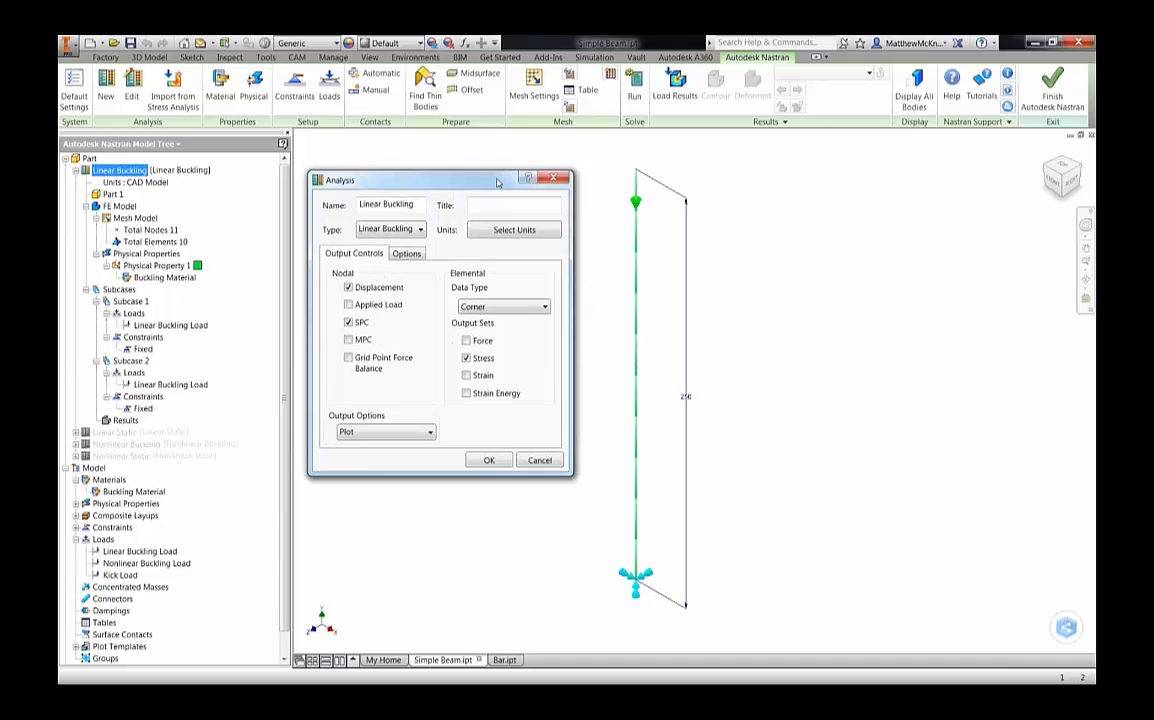
{"action": "left_click", "coordinate": [395, 229]}
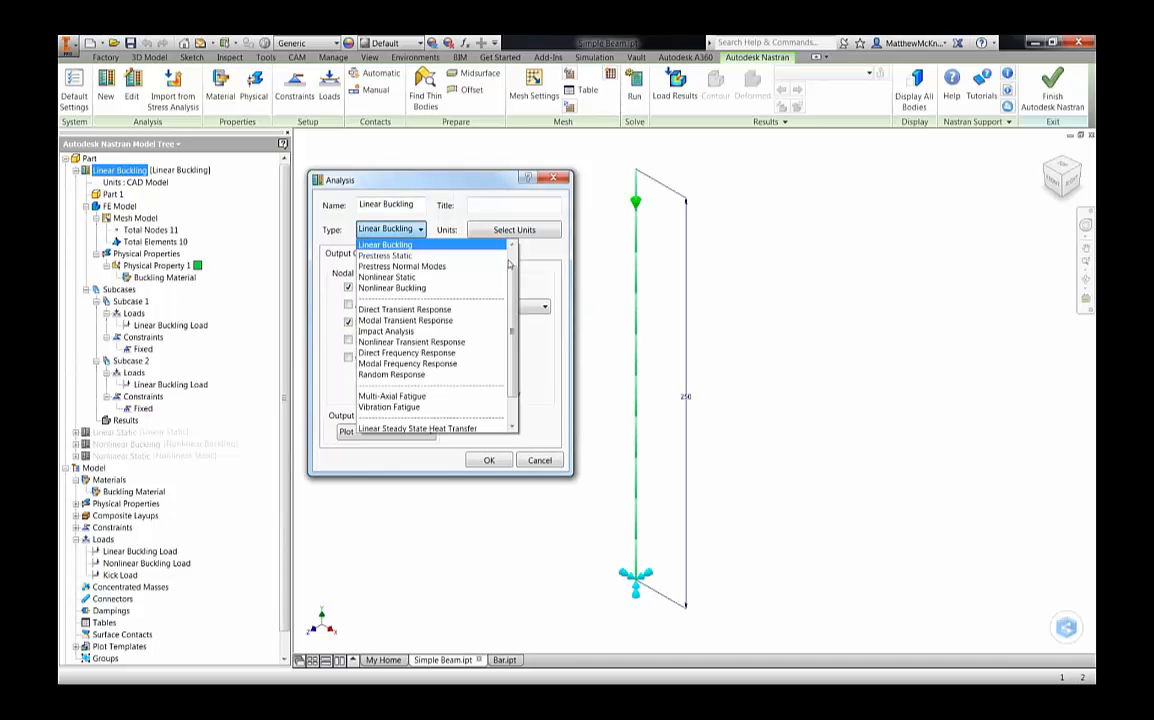
{"action": "scroll", "coordinate": [470, 275], "scroll_direction": "up", "scroll_amount": 1}
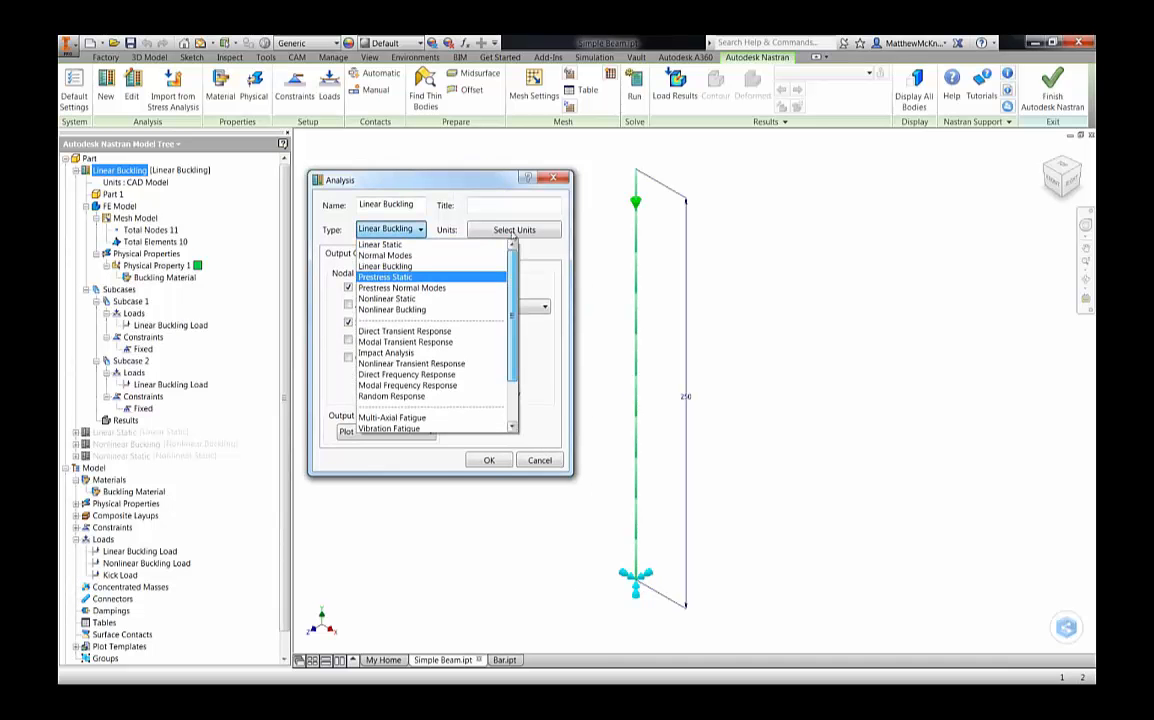
{"action": "left_click", "coordinate": [411, 267]}
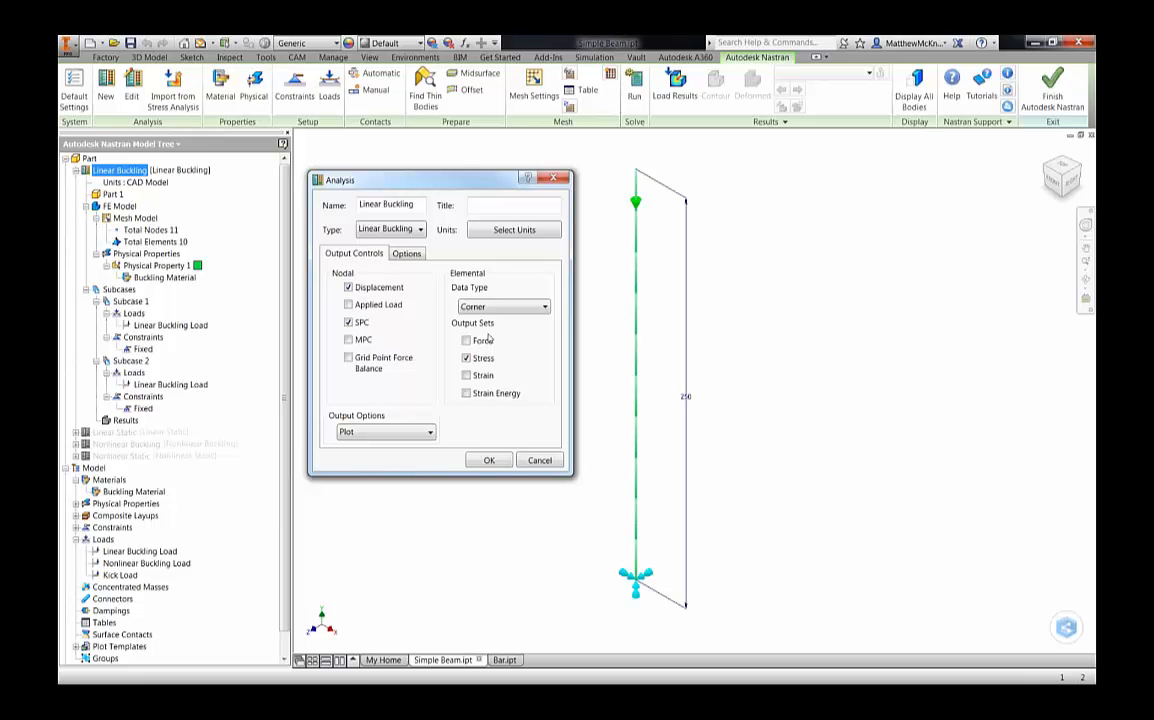
{"action": "left_click", "coordinate": [540, 461]}
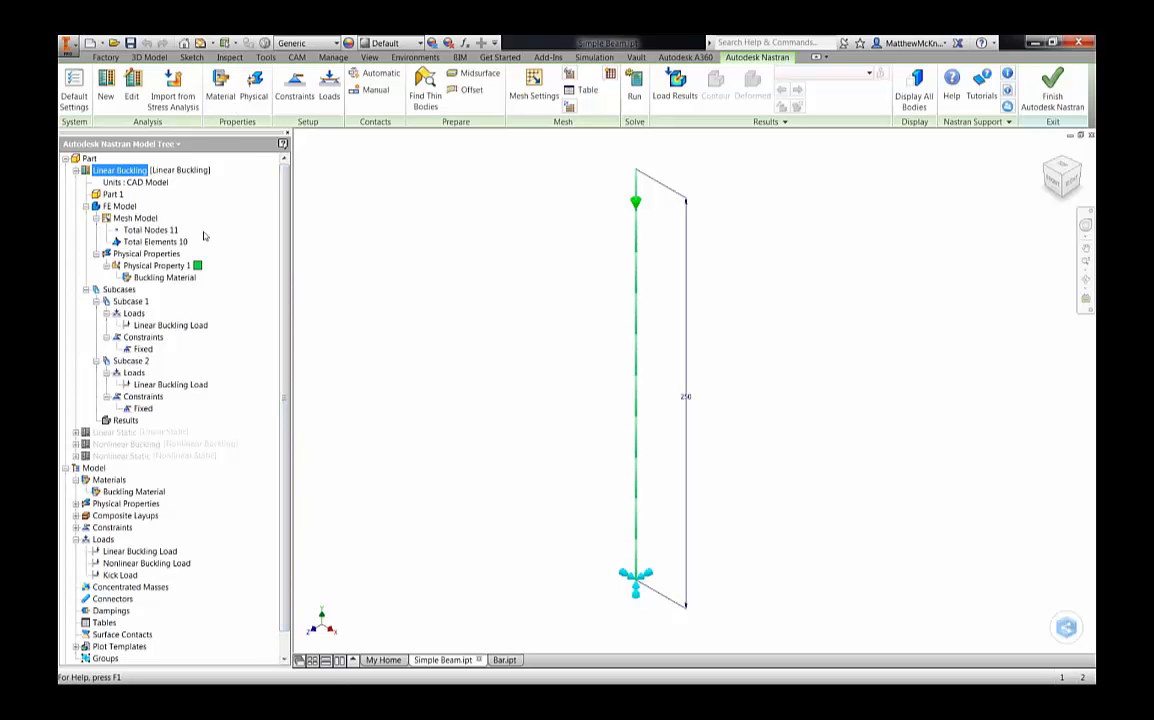
- Review the elastic modulus and Poisson's ratio in the Buckling Material definition used by Physical Property 1
{"action": "right_click", "coordinate": [182, 278]}
{"action": "left_click", "coordinate": [199, 283]}
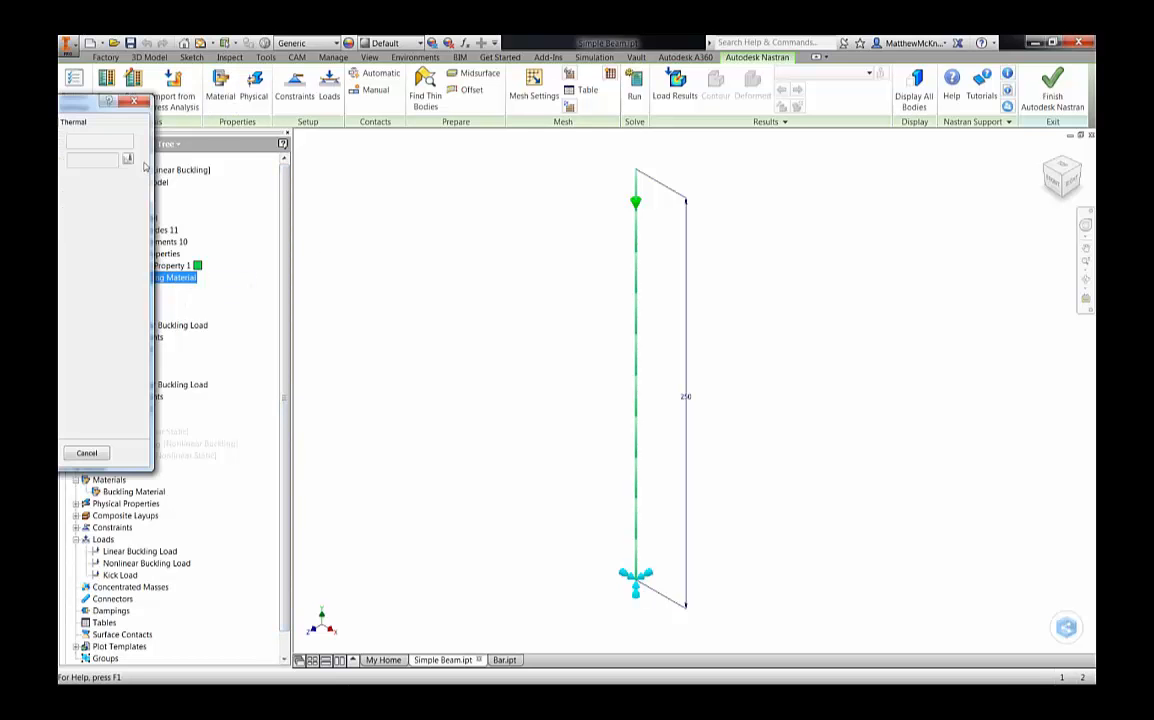
{"action": "left_click_drag", "start_coordinate": [570, 154], "coordinate": [664, 160]}
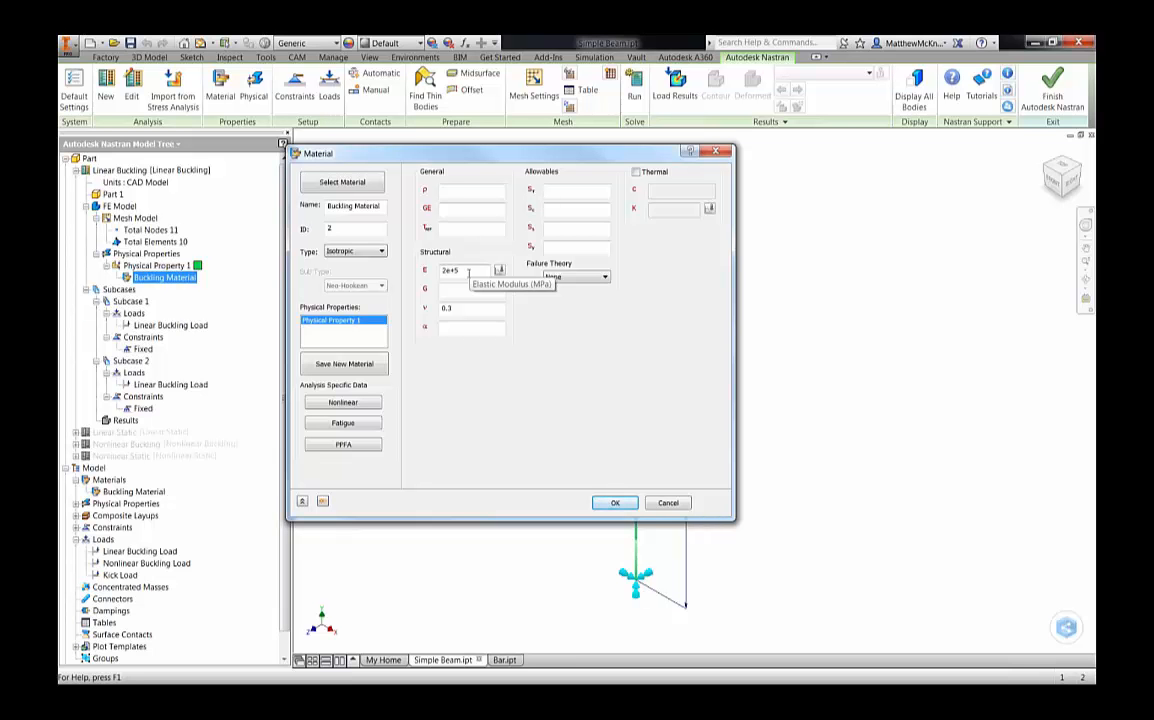
{"action": "left_click", "coordinate": [449, 308]}
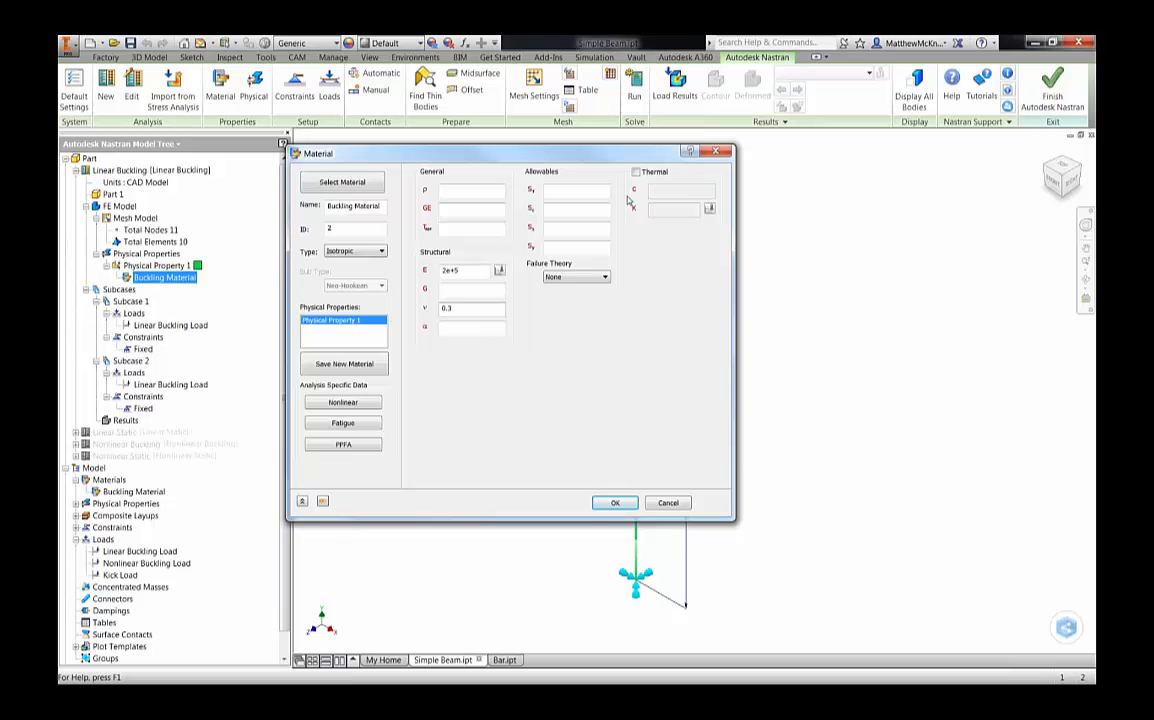
{"action": "left_click", "coordinate": [503, 307]}
{"action": "left_click", "coordinate": [614, 504]}
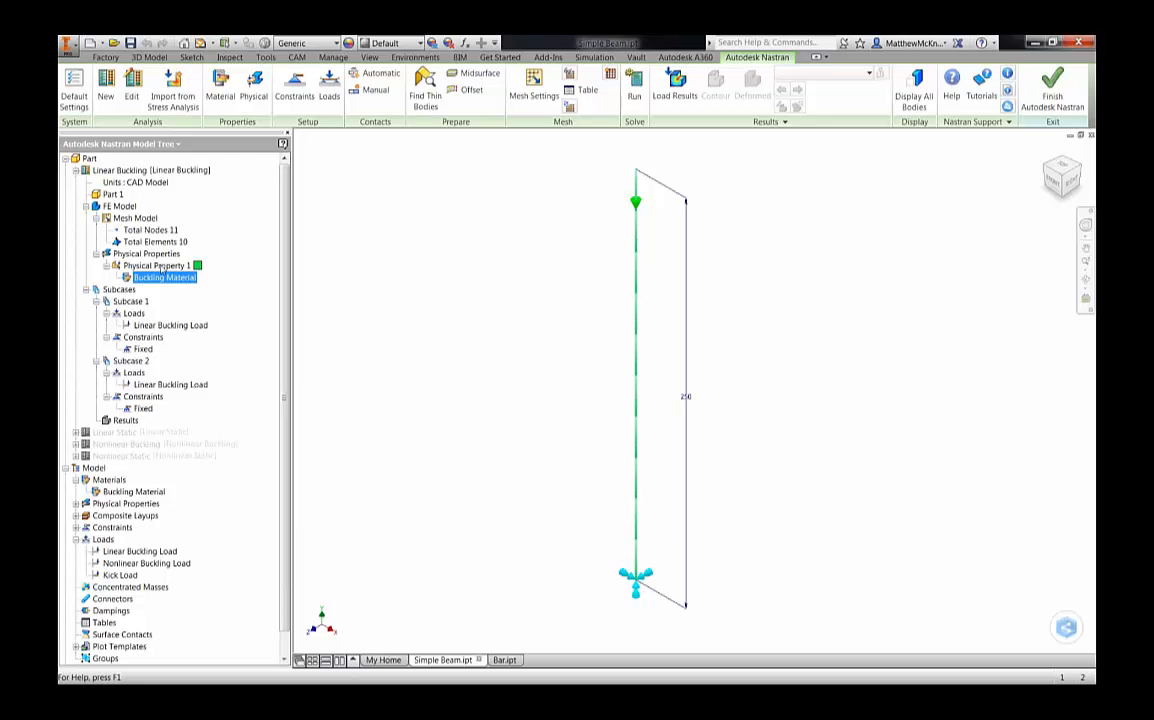
- Edit Physical Property 1 as Line Elements of type Bar with Buckling Material, and check the sketch segment it is assigned to
{"action": "right_click", "coordinate": [157, 266]}
{"action": "left_click", "coordinate": [188, 273]}
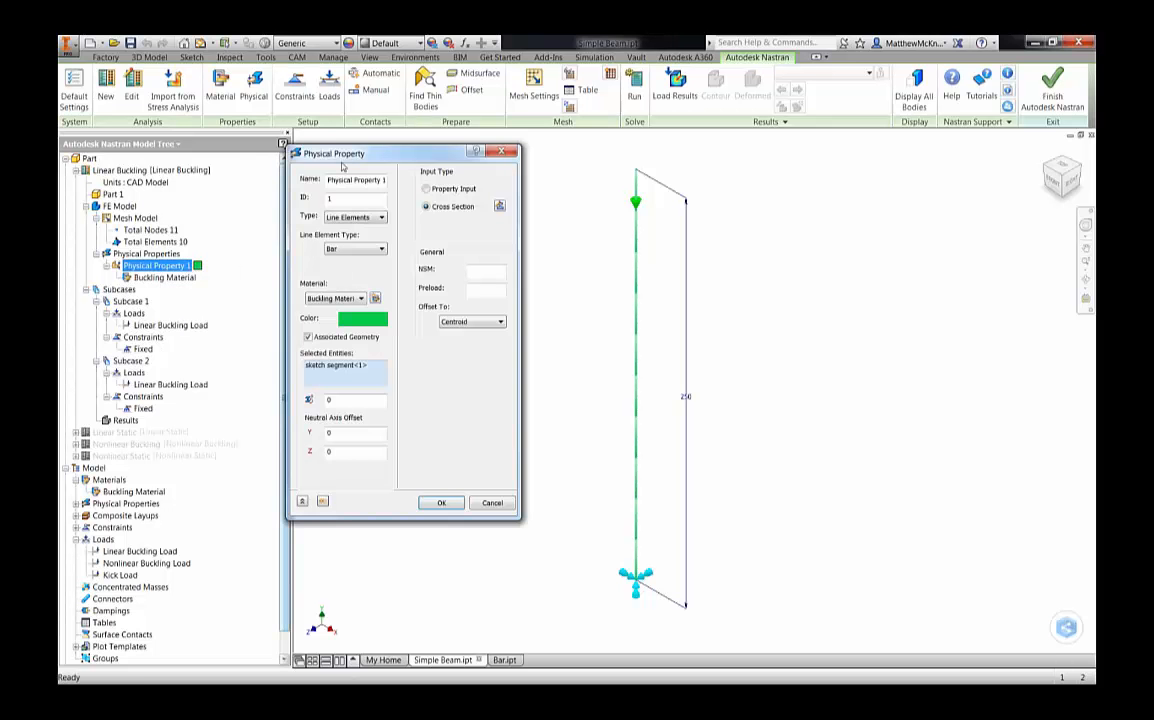
{"action": "left_click", "coordinate": [420, 215]}
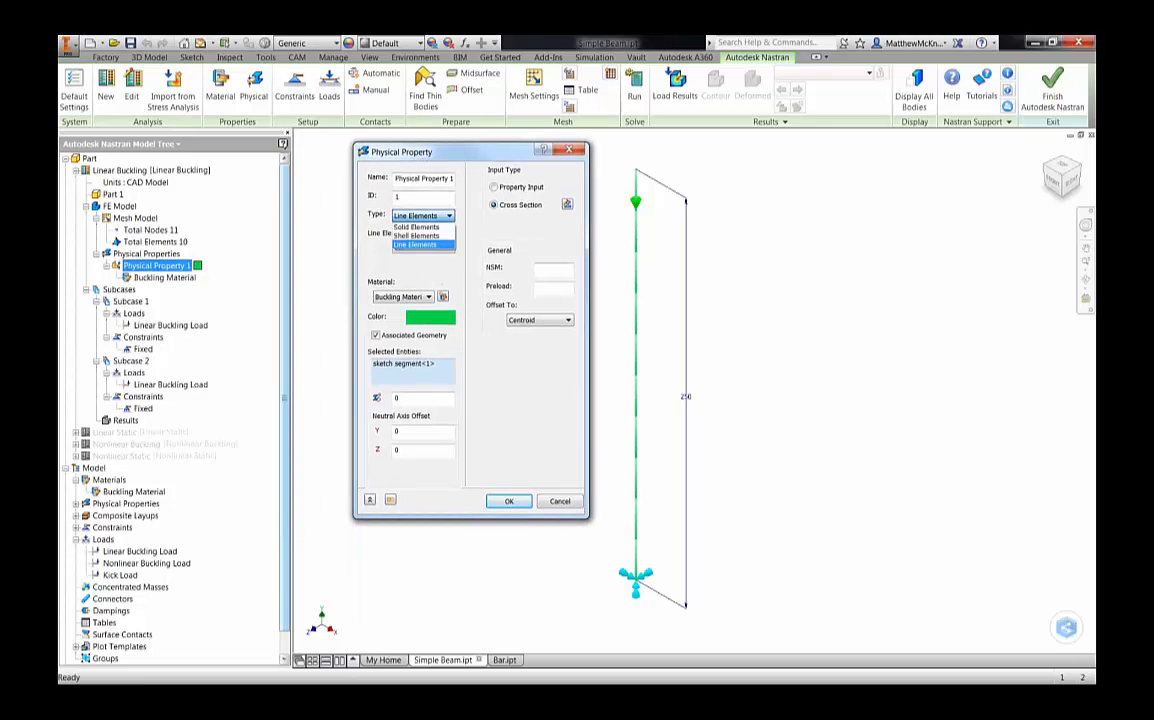
{"action": "left_click", "coordinate": [425, 245]}
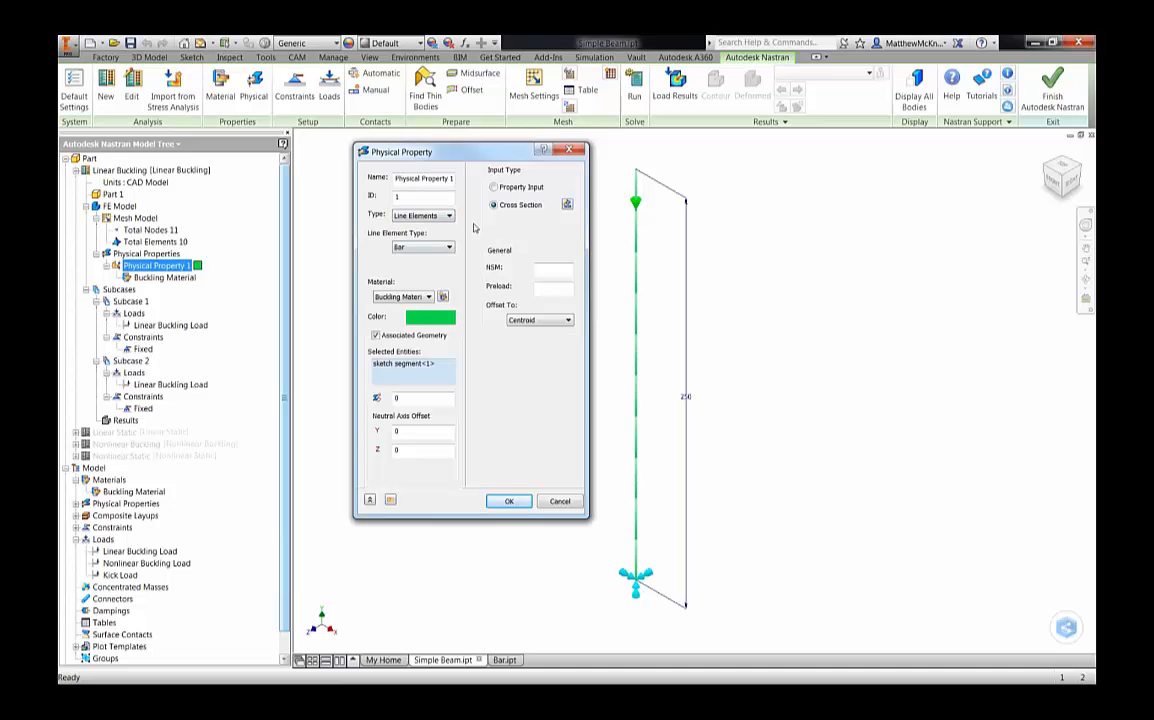
{"action": "left_click", "coordinate": [452, 248]}
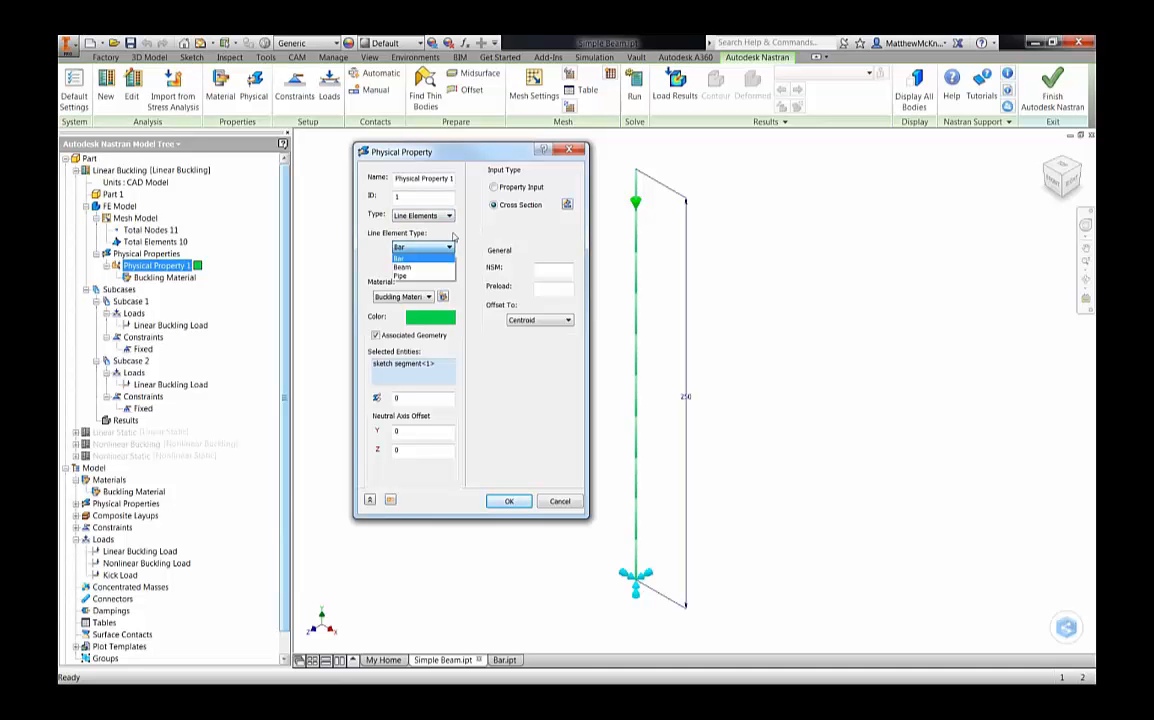
{"action": "left_click", "coordinate": [455, 234]}
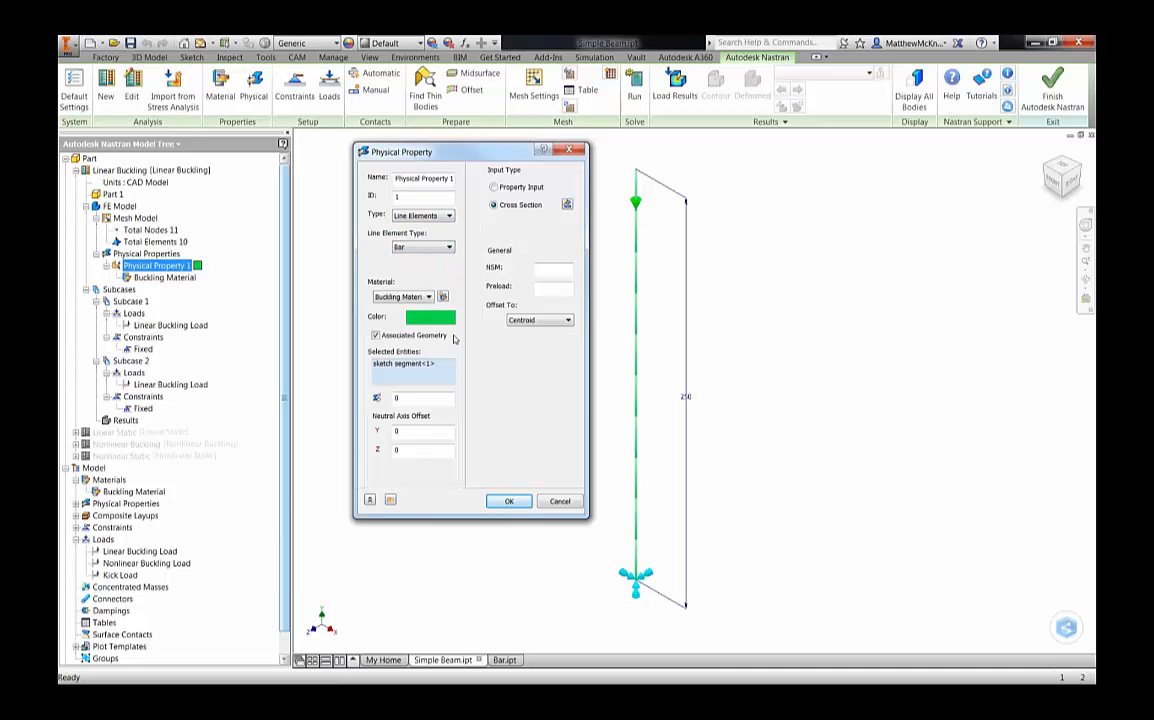
{"action": "left_click", "coordinate": [428, 298]}
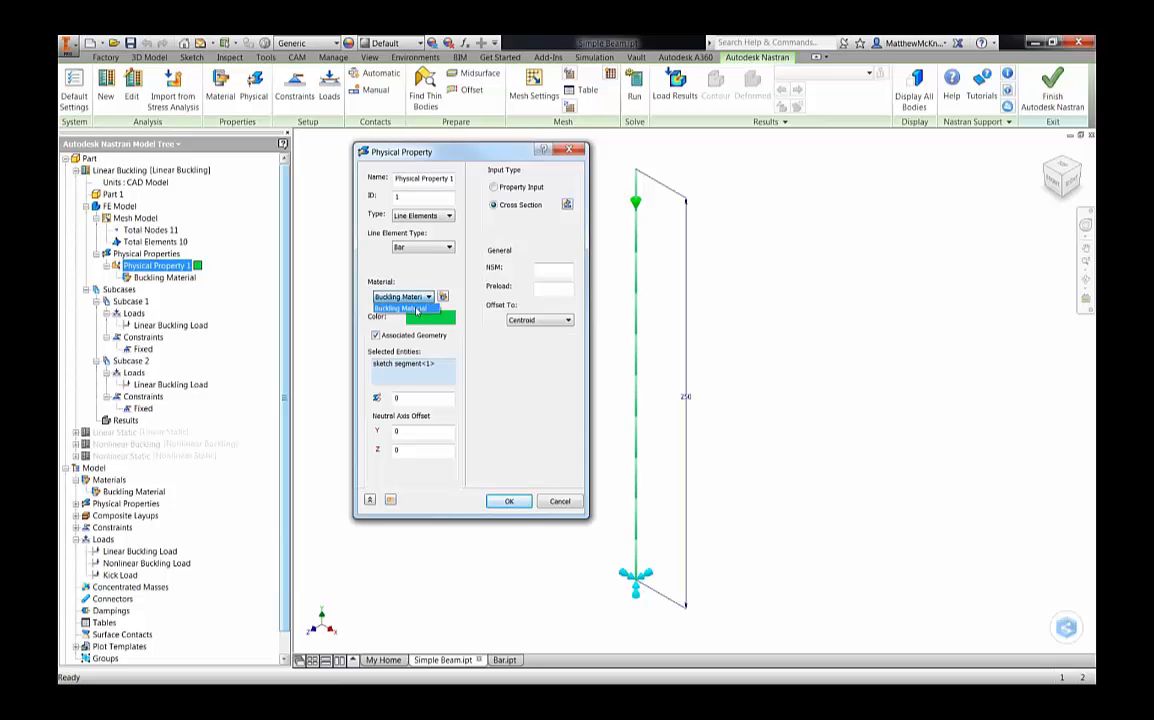
{"action": "left_click", "coordinate": [416, 309]}
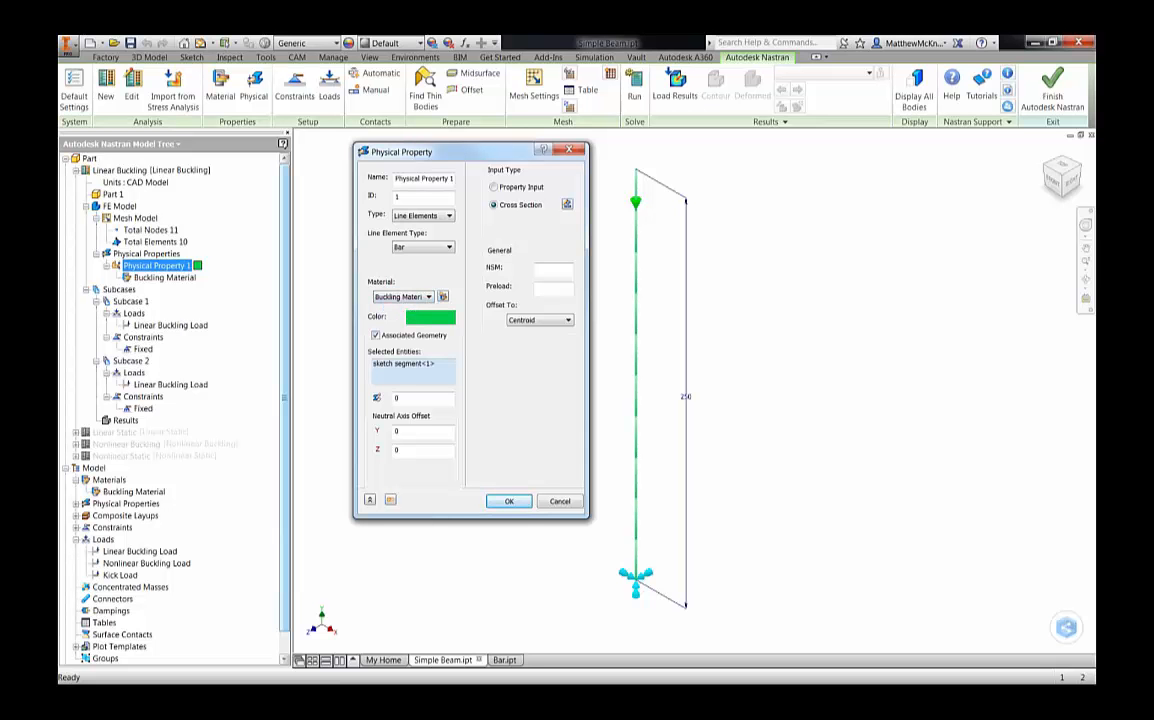
{"action": "left_click_drag", "start_coordinate": [384, 157], "coordinate": [364, 160]}
{"action": "middle_click_drag", "start_coordinate": [608, 286], "coordinate": [674, 285]}
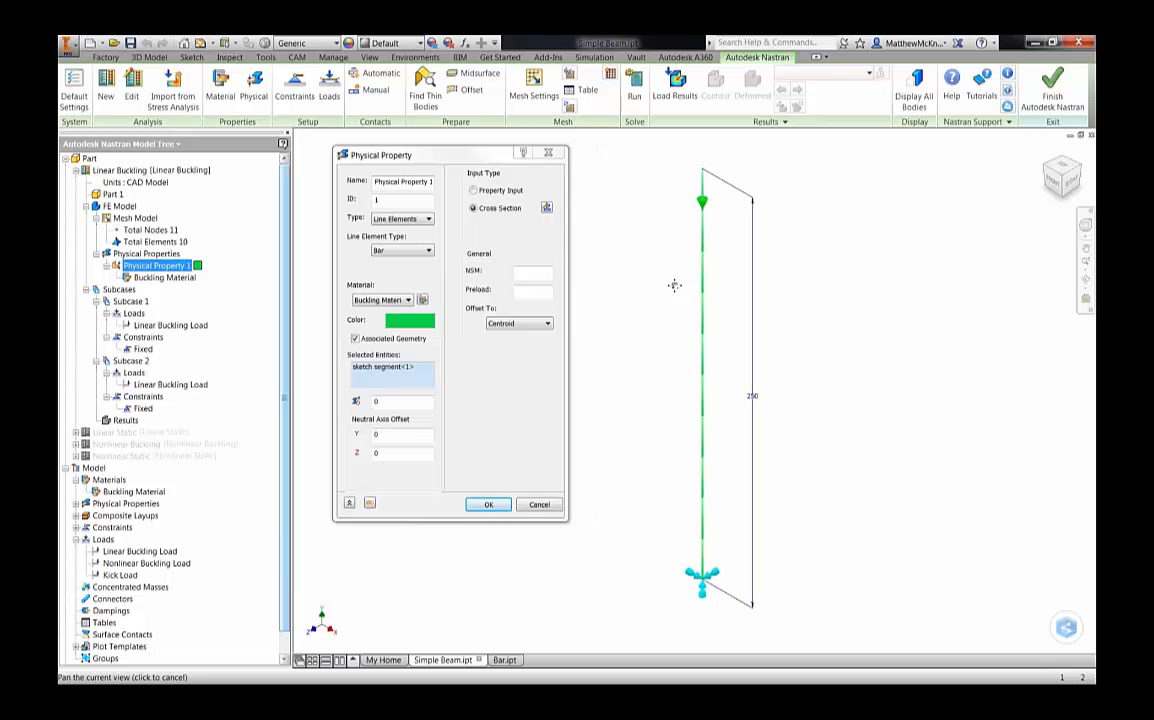
{"action": "left_click", "coordinate": [381, 369]}
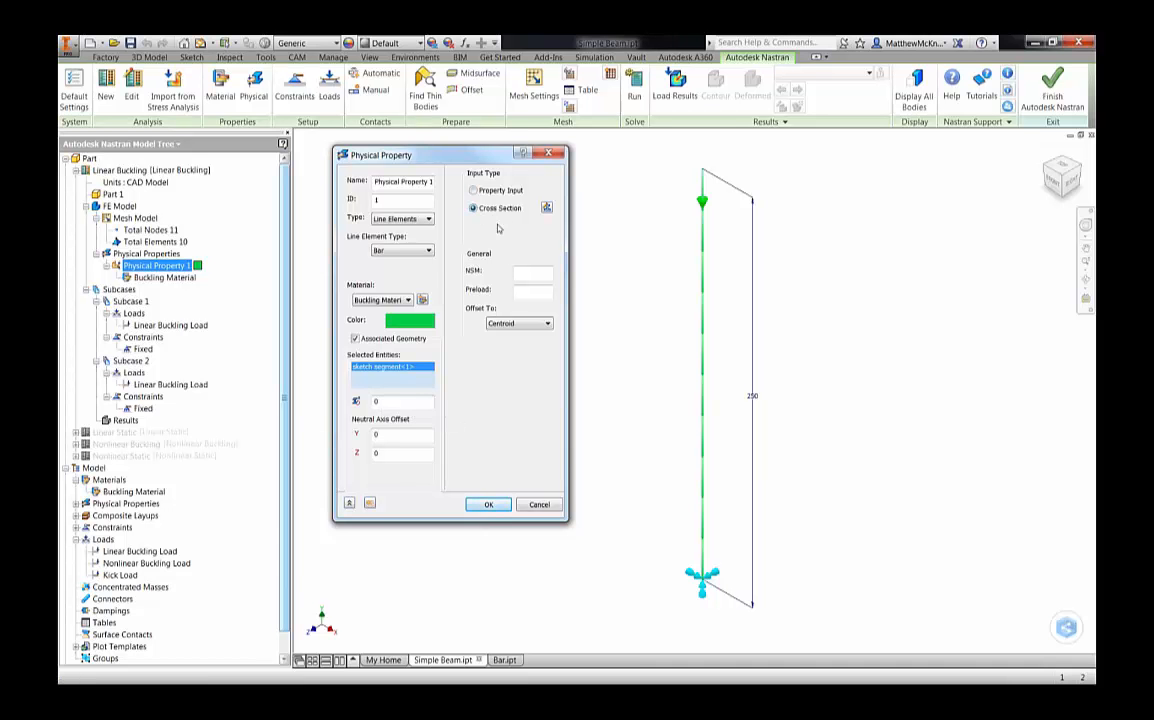
- Open the bar's cross-section definition, preview the T2 and BOX shapes, and set the shape to ROD
{"action": "left_click", "coordinate": [546, 207]}
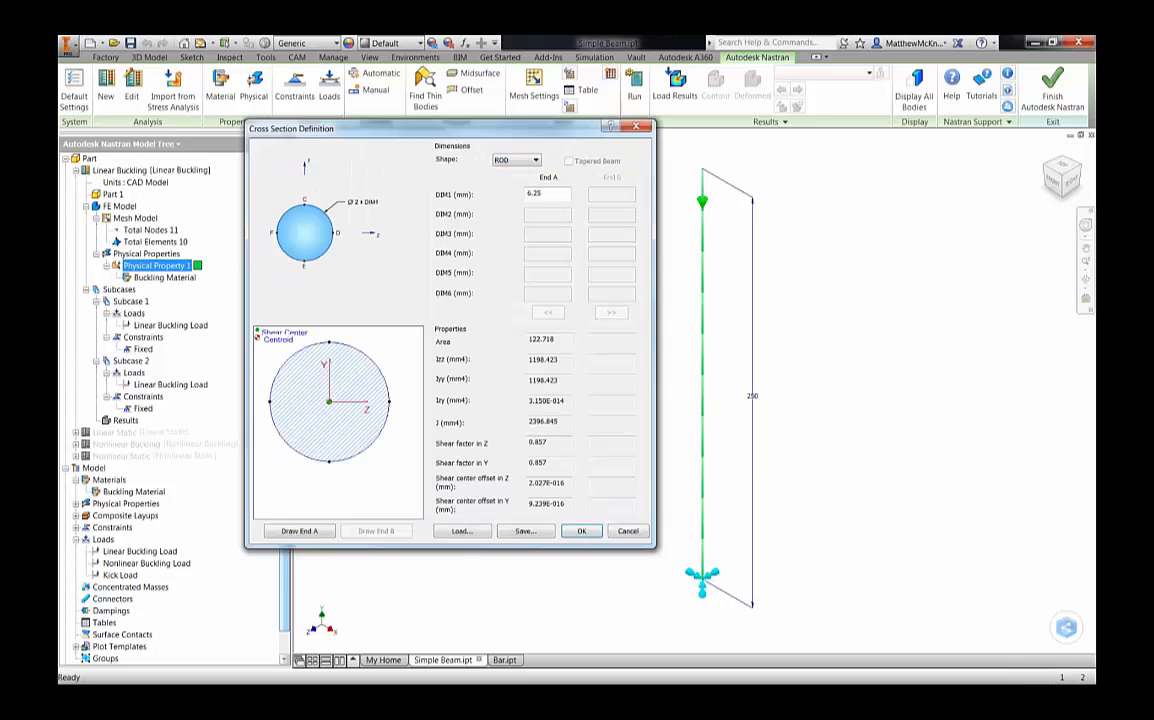
{"action": "left_click_drag", "start_coordinate": [512, 140], "coordinate": [538, 172]}
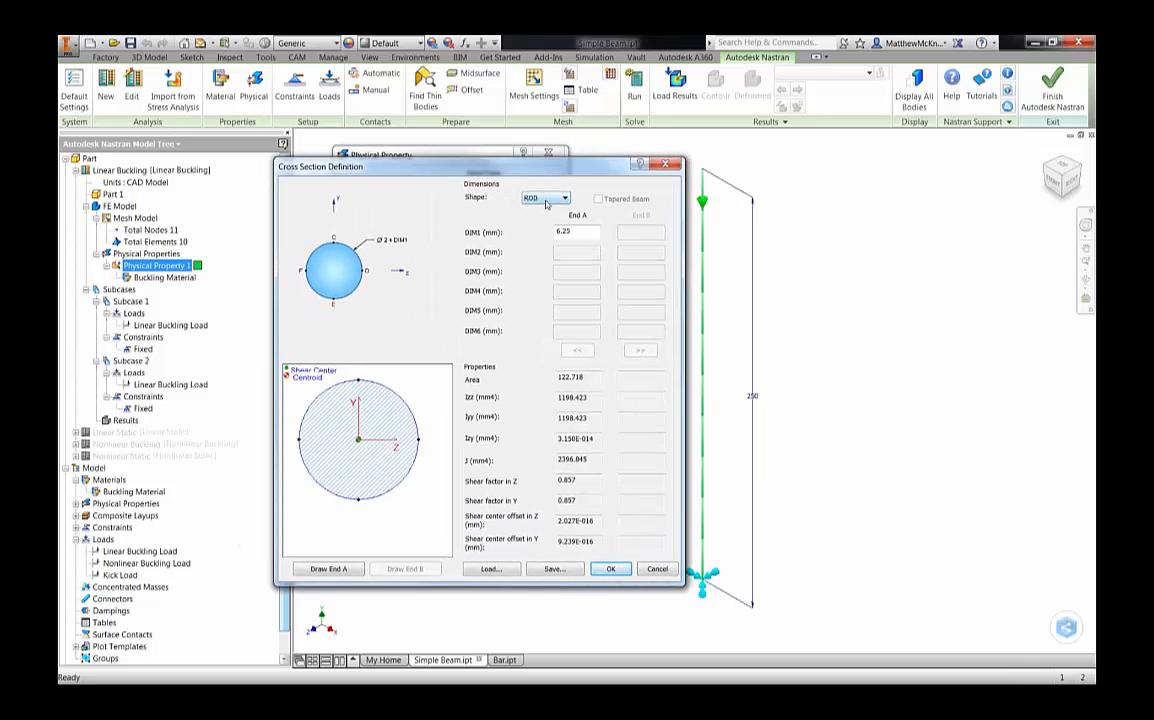
{"action": "left_click", "coordinate": [547, 199]}
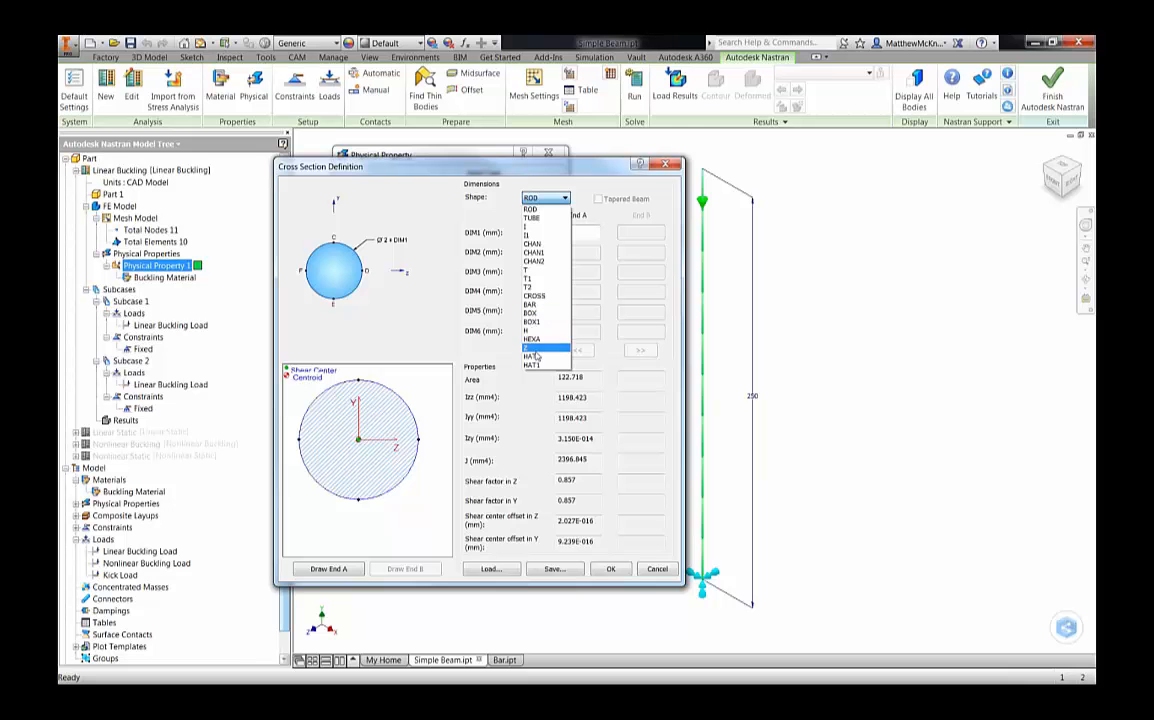
{"action": "left_click", "coordinate": [531, 287]}
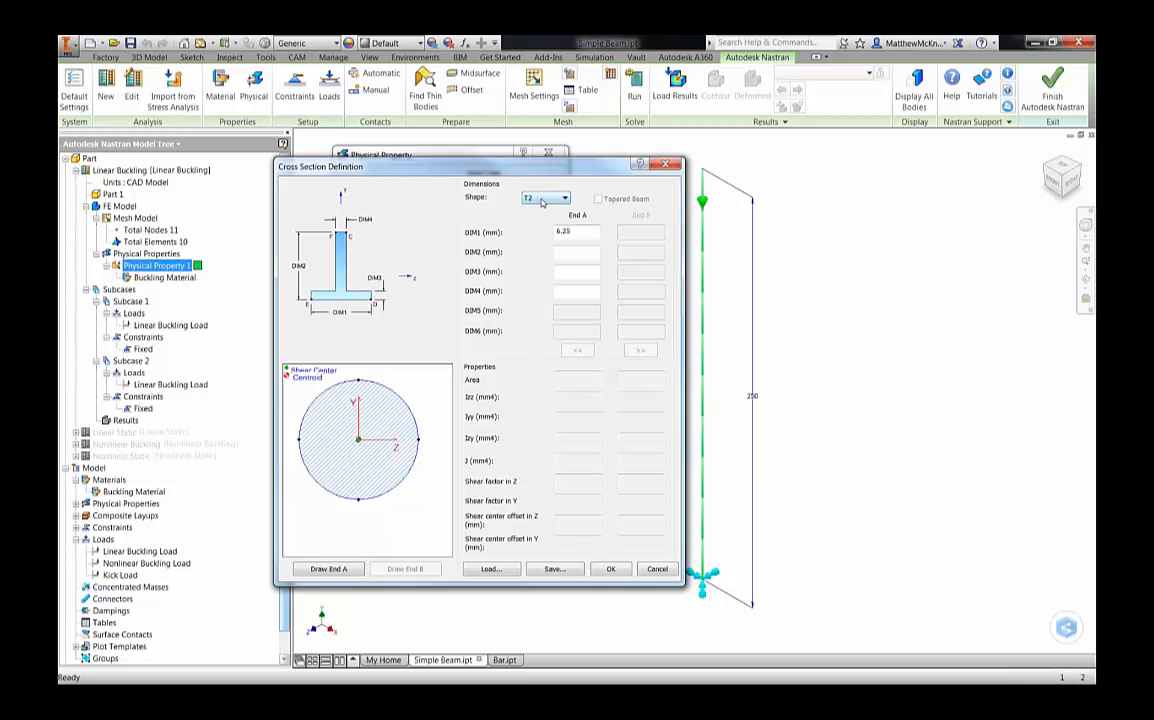
{"action": "left_click", "coordinate": [542, 200]}
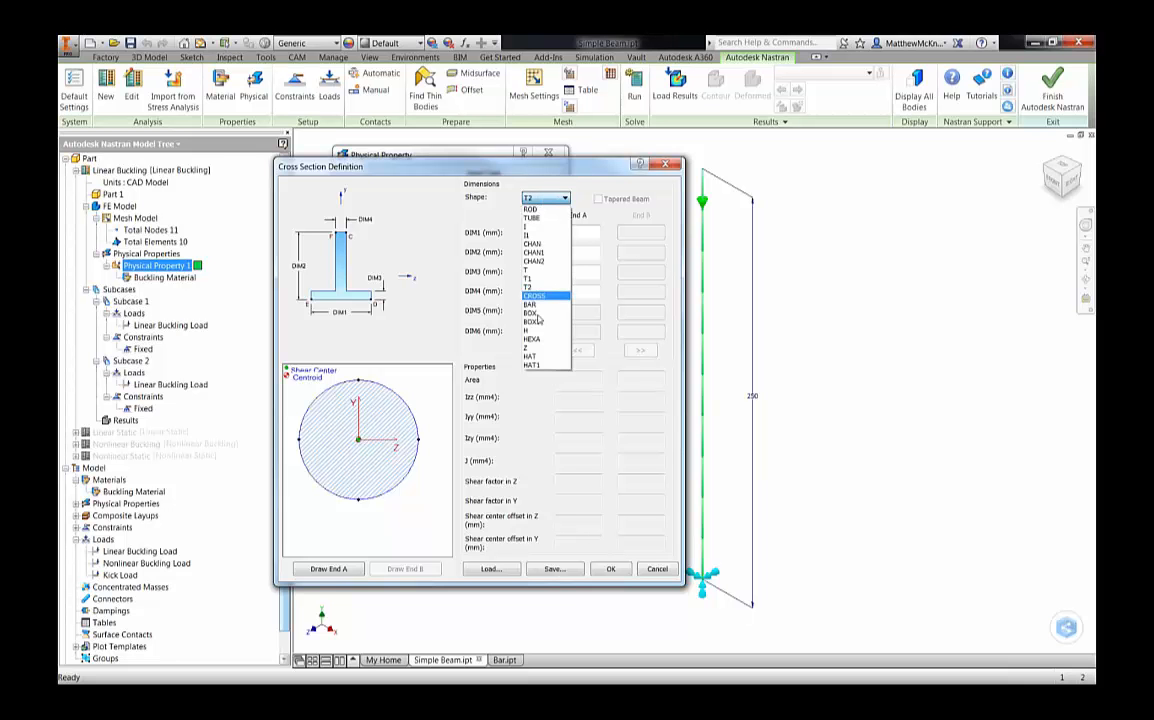
{"action": "left_click", "coordinate": [533, 313]}
{"action": "left_click", "coordinate": [545, 199]}
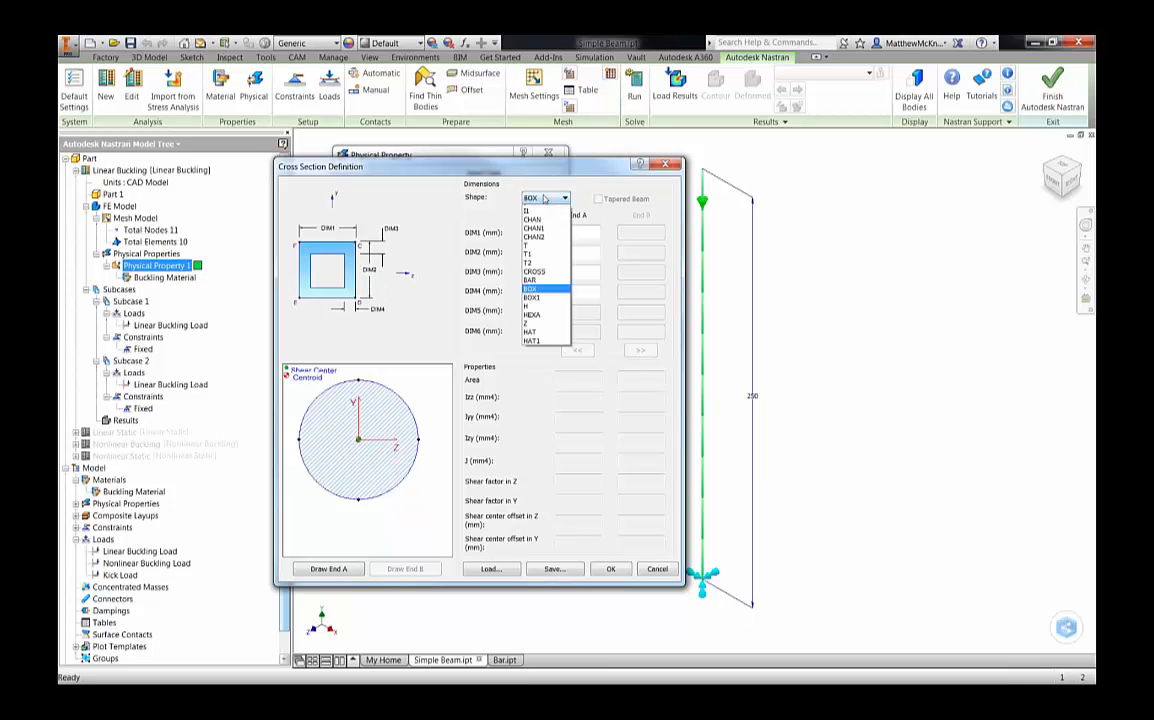
{"action": "left_click", "coordinate": [539, 212]}
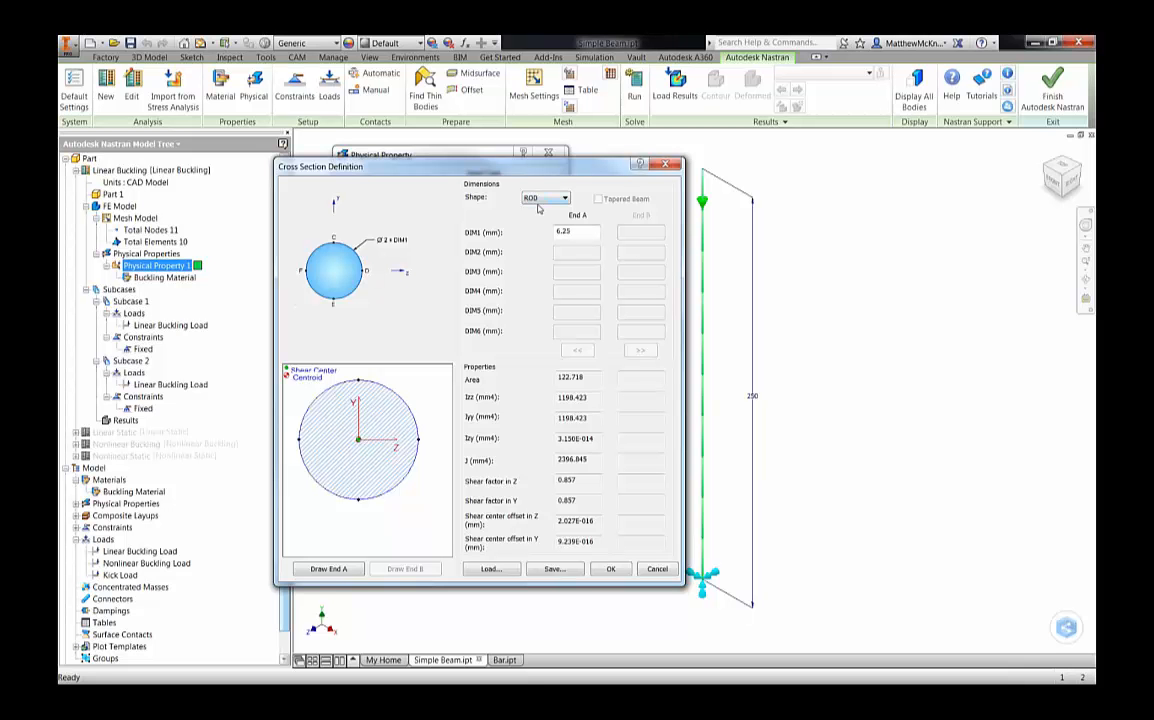
- Set the rod section's DIM1 to 6.25 mm and accept both the cross section and Physical Property 1
{"action": "left_click_drag", "start_coordinate": [580, 232], "coordinate": [517, 259]}
{"action": "left_click", "coordinate": [581, 231]}
{"action": "left_click_drag", "start_coordinate": [573, 231], "coordinate": [437, 222]}
{"action": "type", "text": "6.25"}
{"action": "left_click", "coordinate": [611, 568]}
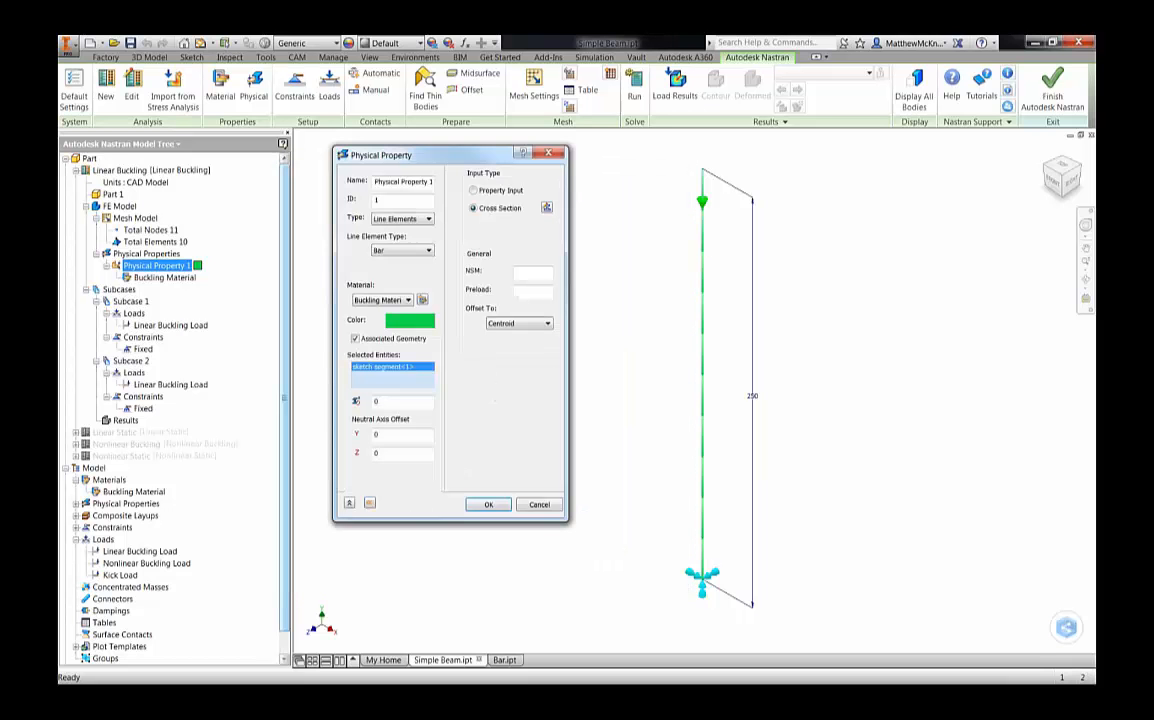
{"action": "left_click", "coordinate": [489, 505]}
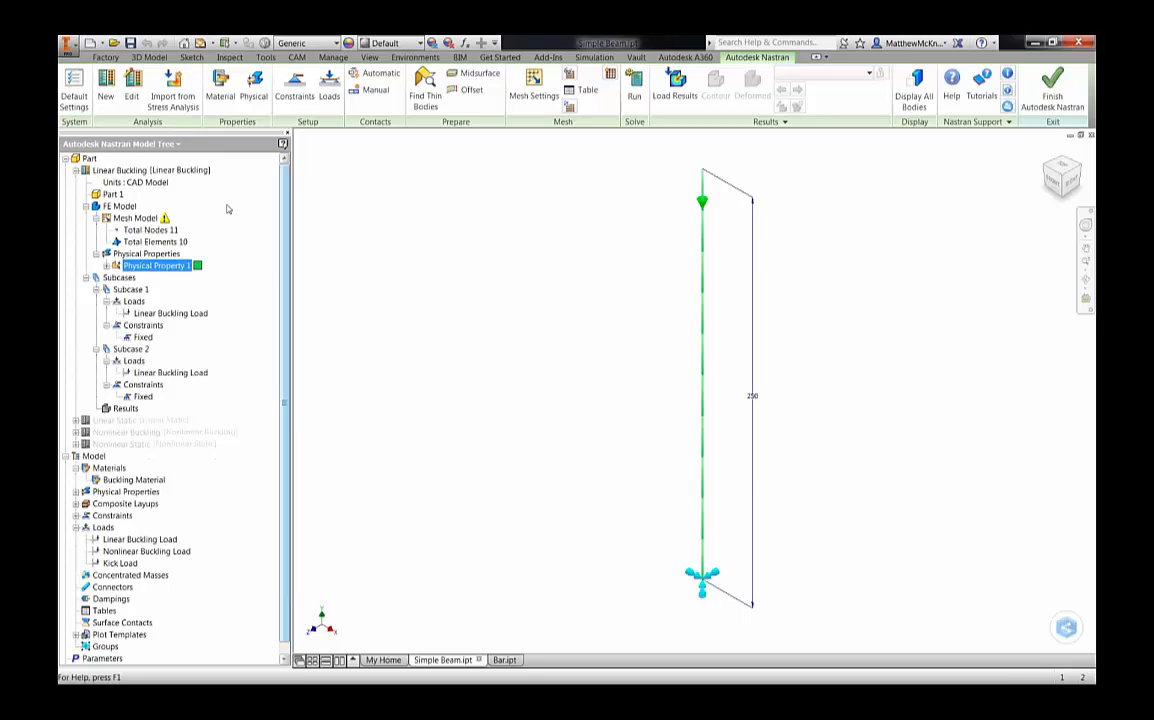
- Review the force components of the Linear Buckling Load in Subcase 1 and accept the load definition
{"action": "right_click", "coordinate": [160, 316]}
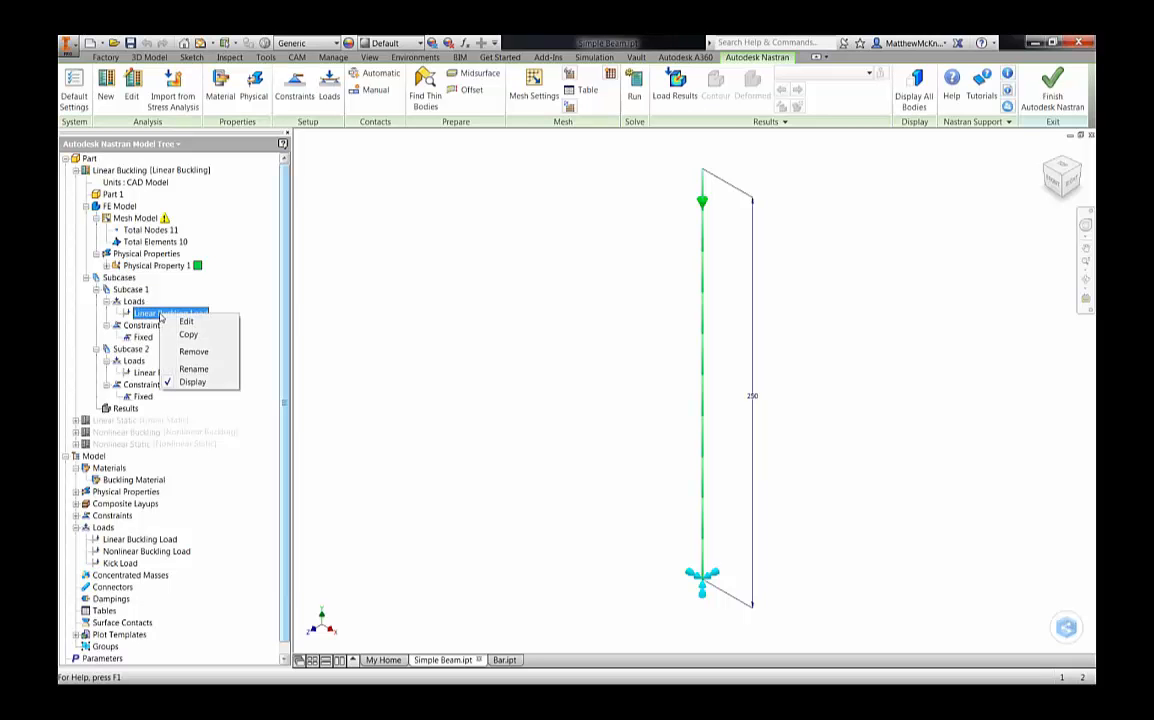
{"action": "left_click", "coordinate": [188, 321]}
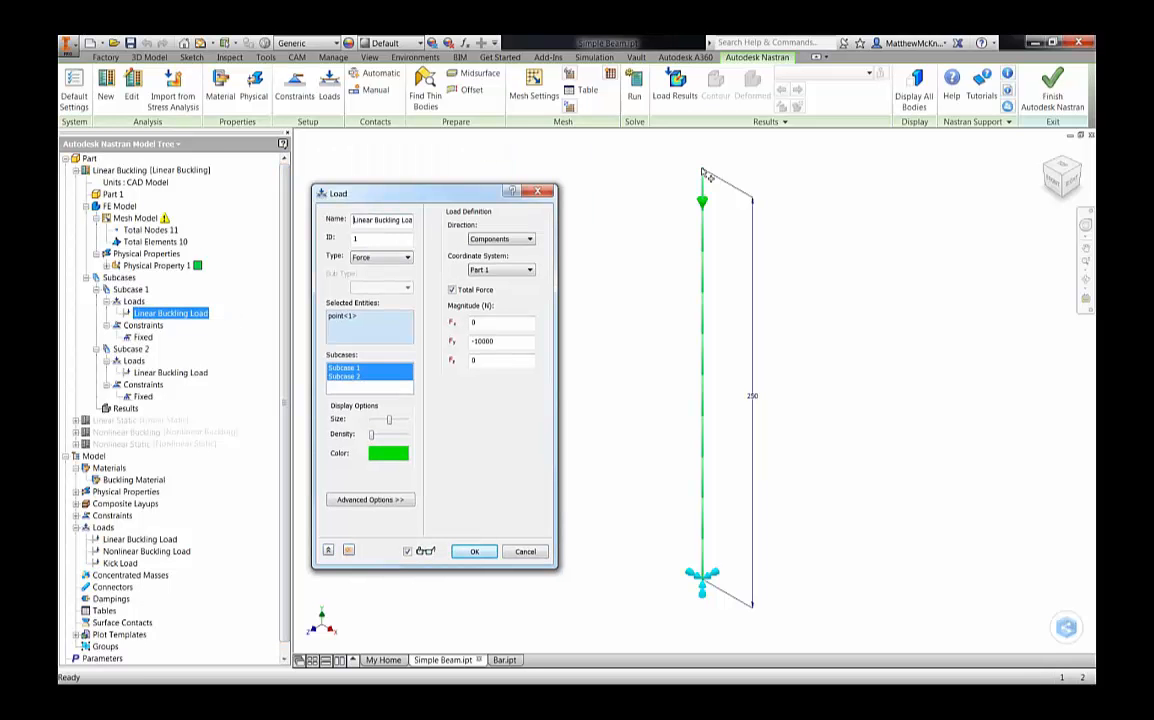
{"action": "double_click", "coordinate": [483, 341]}
{"action": "left_click", "coordinate": [496, 342]}
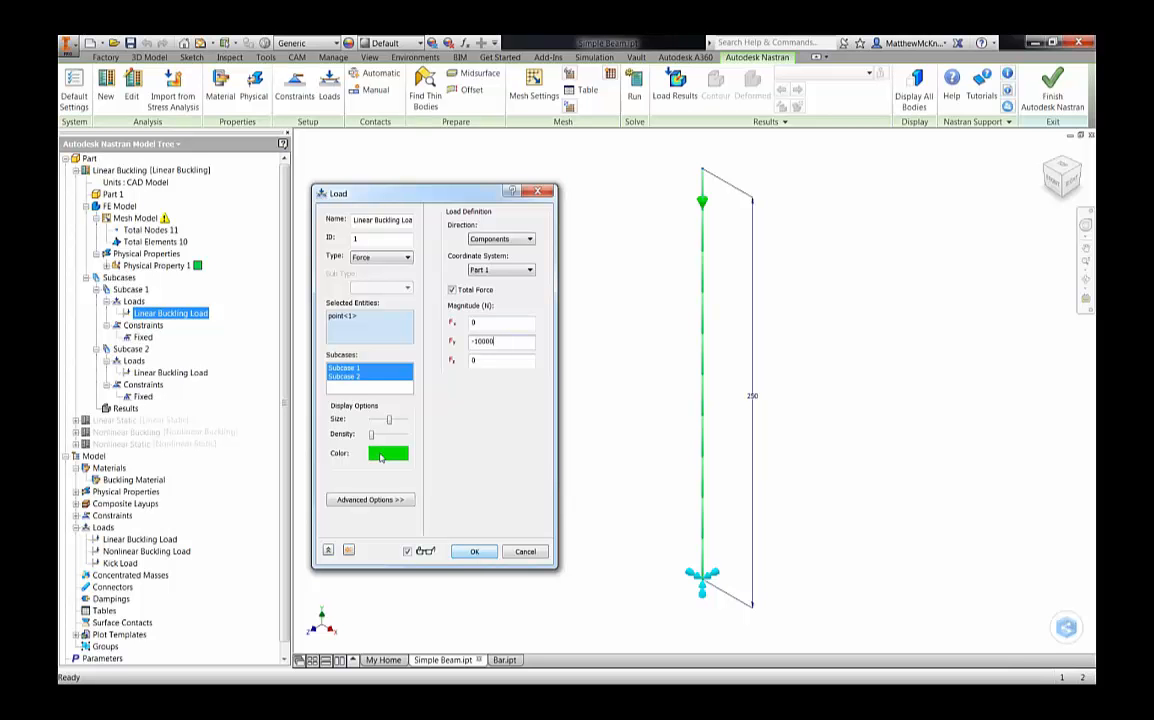
{"action": "left_click", "coordinate": [476, 554]}
- Review the degrees of freedom and selected point of the Fixed constraint in Subcase 1, and accept it
{"action": "right_click", "coordinate": [144, 339]}
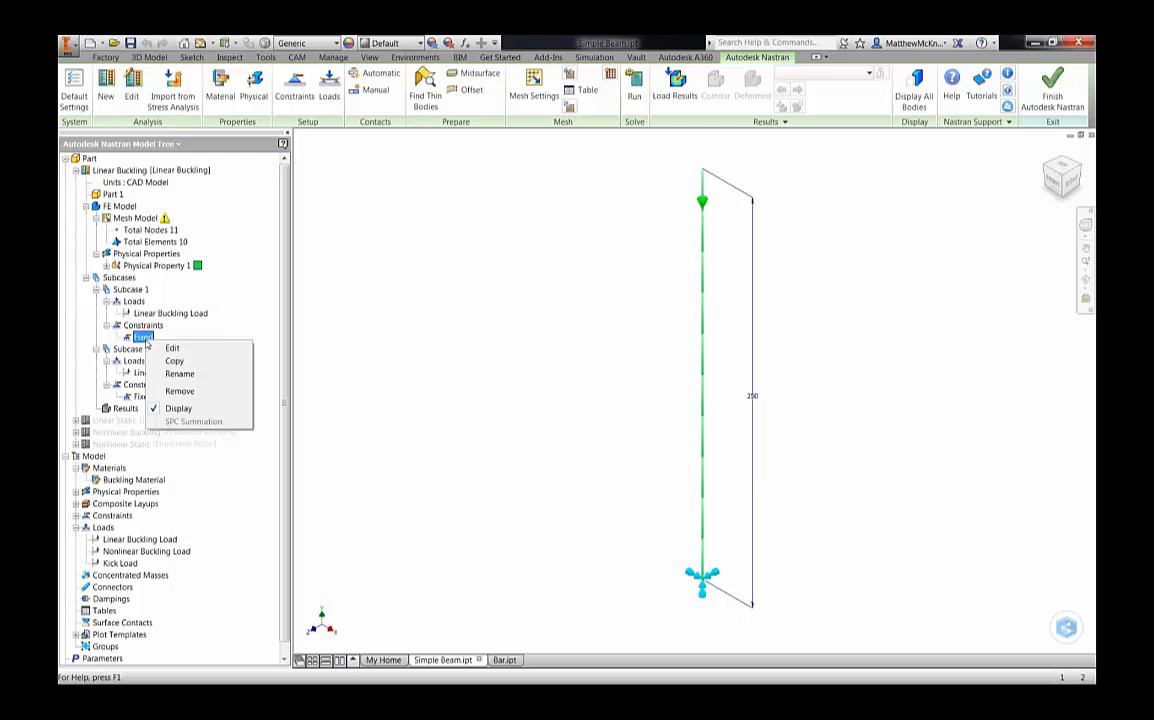
{"action": "left_click", "coordinate": [175, 350]}
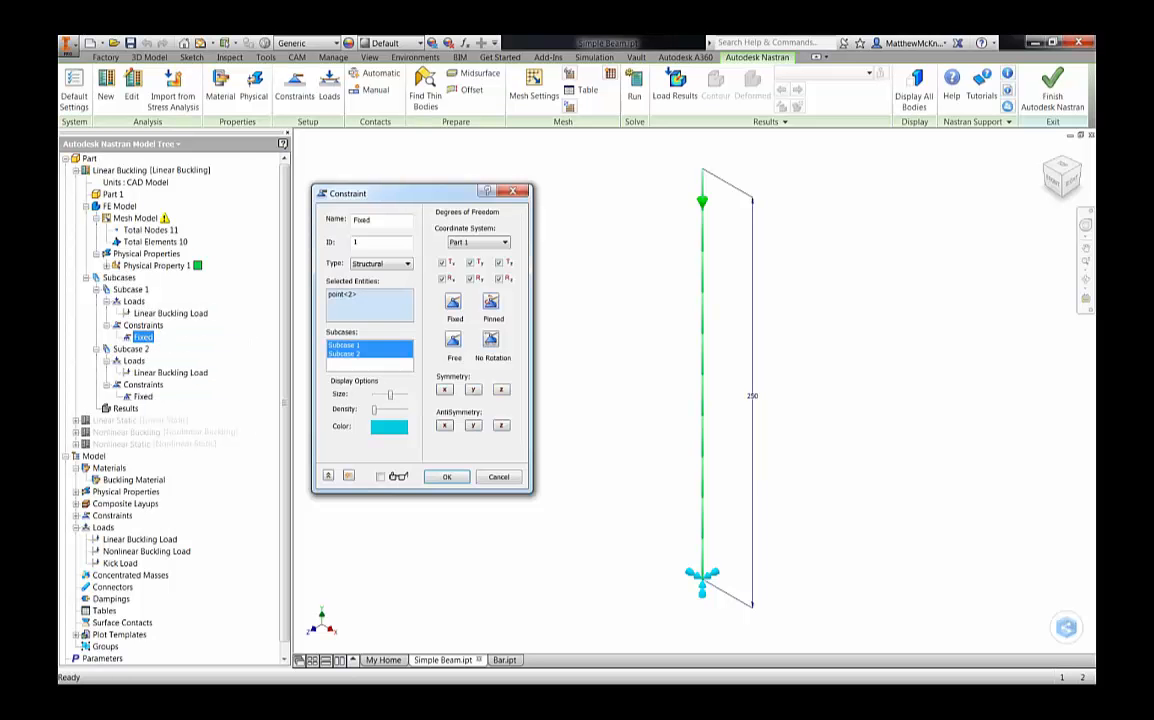
{"action": "left_click_drag", "start_coordinate": [392, 202], "coordinate": [444, 213]}
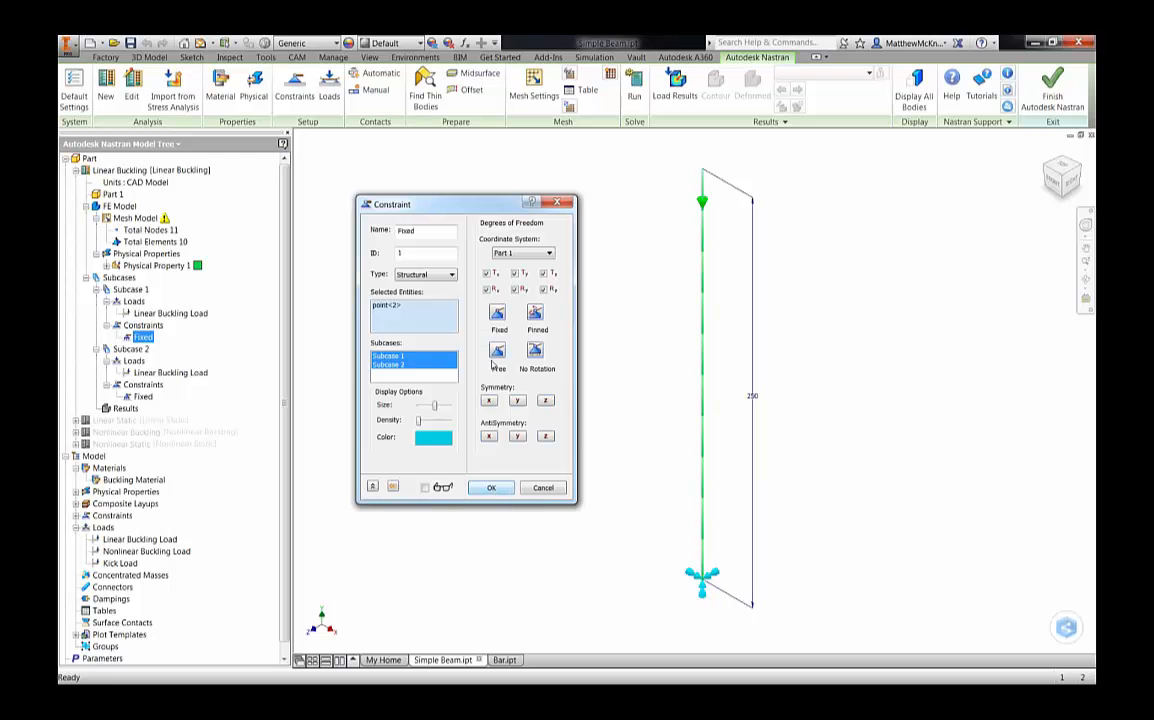
{"action": "left_click", "coordinate": [492, 488]}
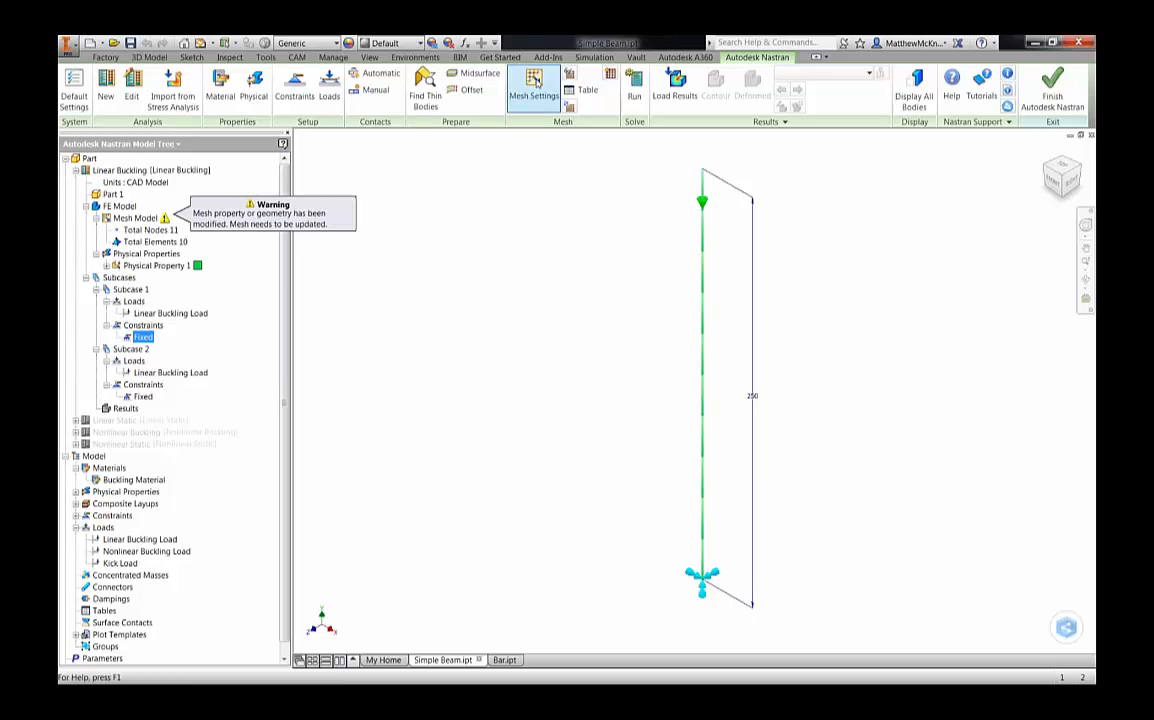
- Check the element size and element order in the Mesh Model's settings, and accept them
{"action": "right_click", "coordinate": [150, 218]}
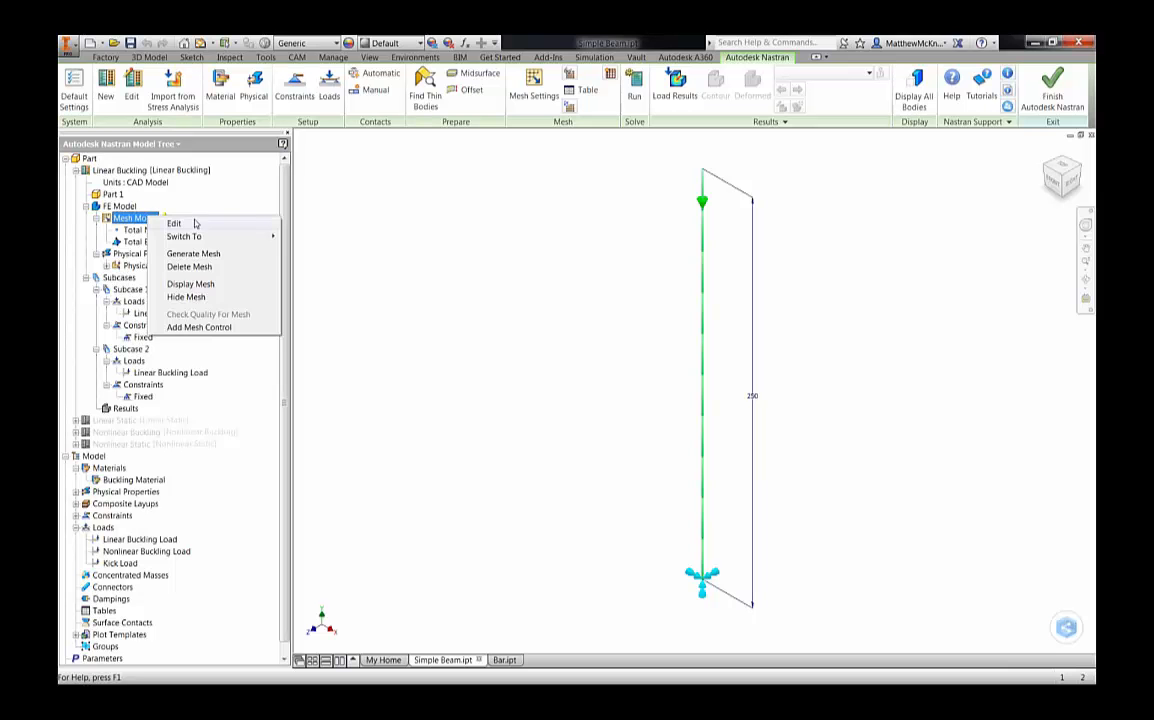
{"action": "left_click", "coordinate": [176, 223]}
{"action": "left_click_drag", "start_coordinate": [422, 207], "coordinate": [465, 198]}
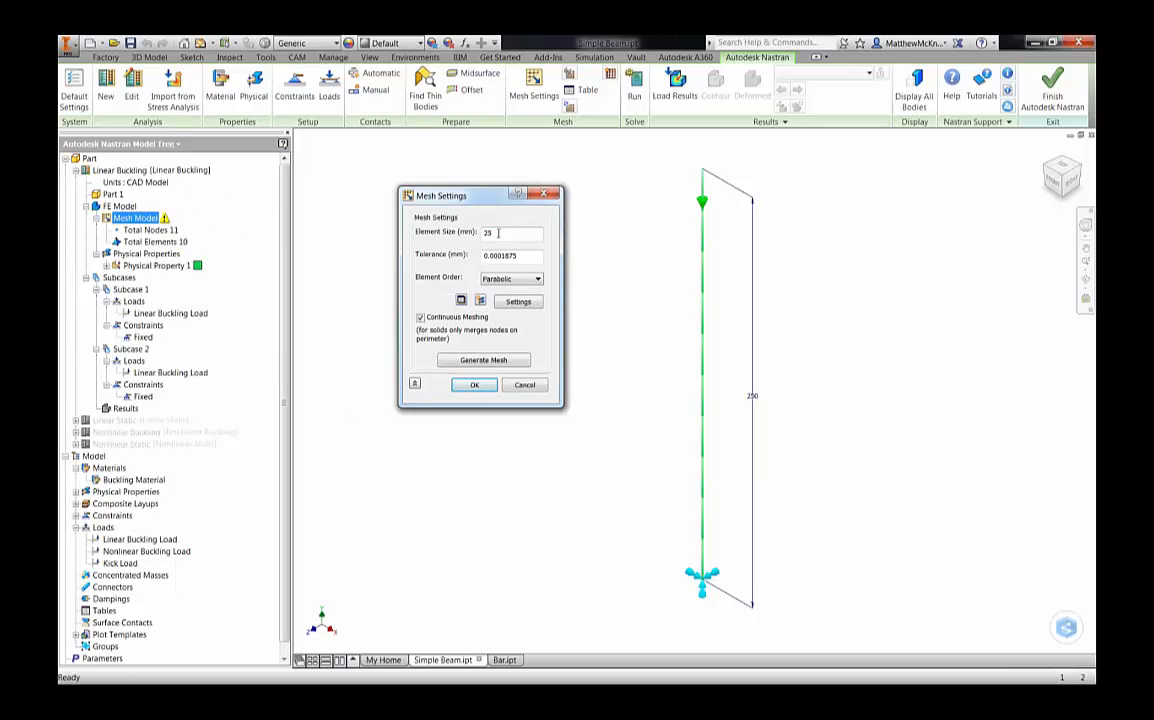
{"action": "double_click", "coordinate": [498, 232]}
{"action": "left_click", "coordinate": [497, 235]}
{"action": "mouse_move", "coordinate": [499, 231]}
{"action": "left_mouse_down"}
{"action": "mouse_move", "coordinate": [476, 231]}
{"action": "mouse_move", "coordinate": [478, 196]}
{"action": "mouse_move", "coordinate": [478, 232]}
{"action": "left_mouse_up"}
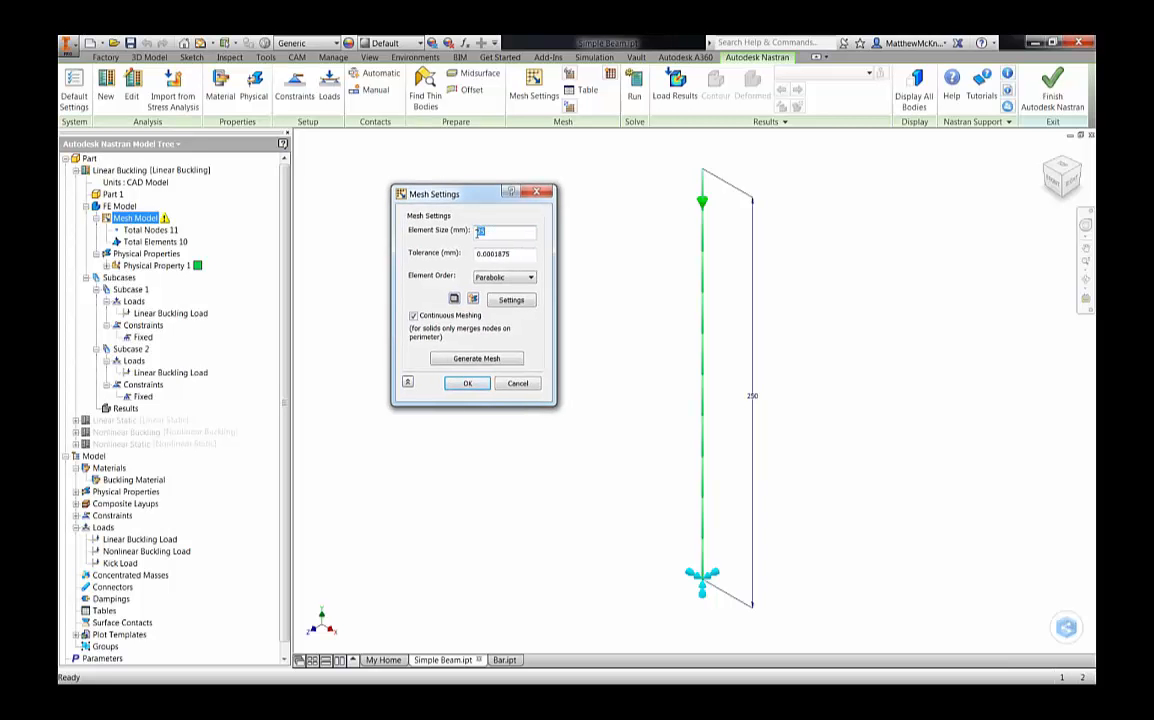
{"action": "left_click", "coordinate": [490, 232]}
{"action": "left_click", "coordinate": [467, 384]}
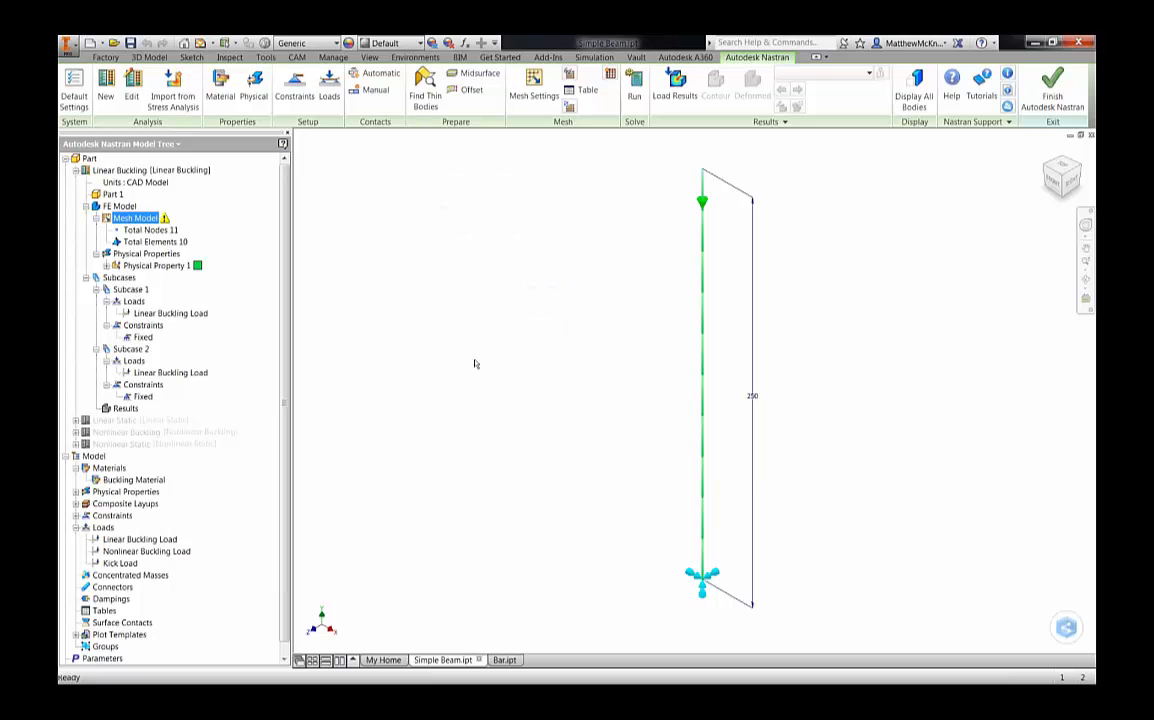
- Run the Linear Buckling analysis and acknowledge the solver's completion notice
{"action": "left_click", "coordinate": [634, 97]}
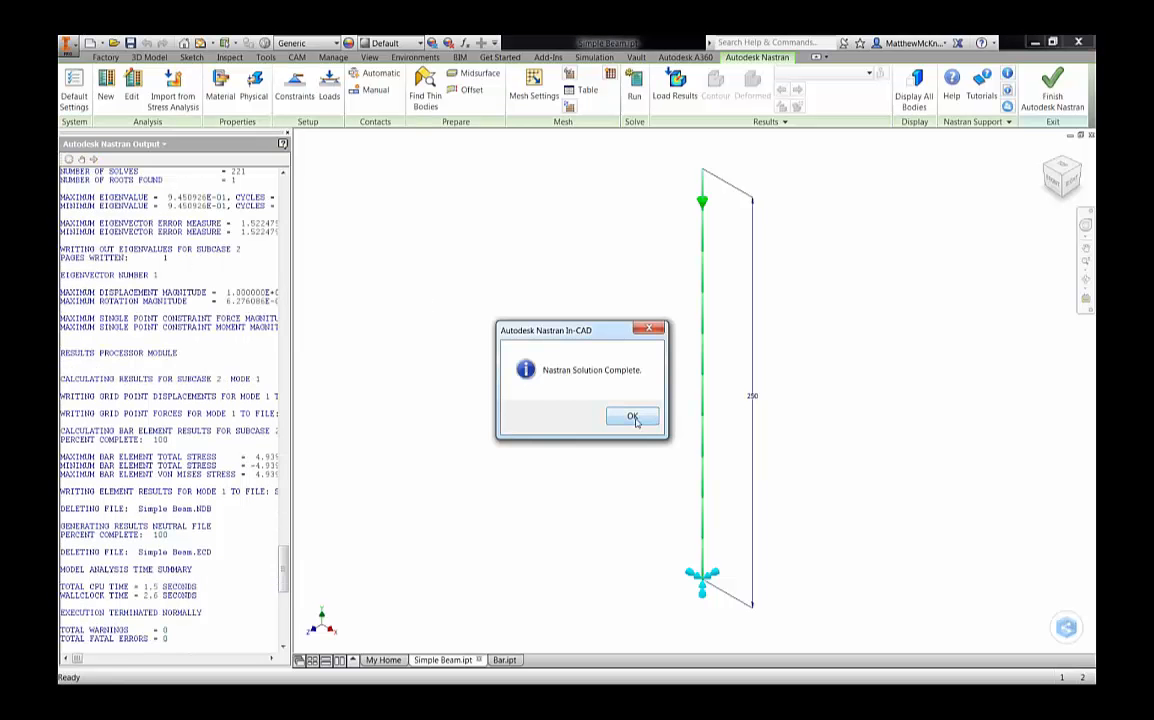
{"action": "left_click", "coordinate": [627, 416]}
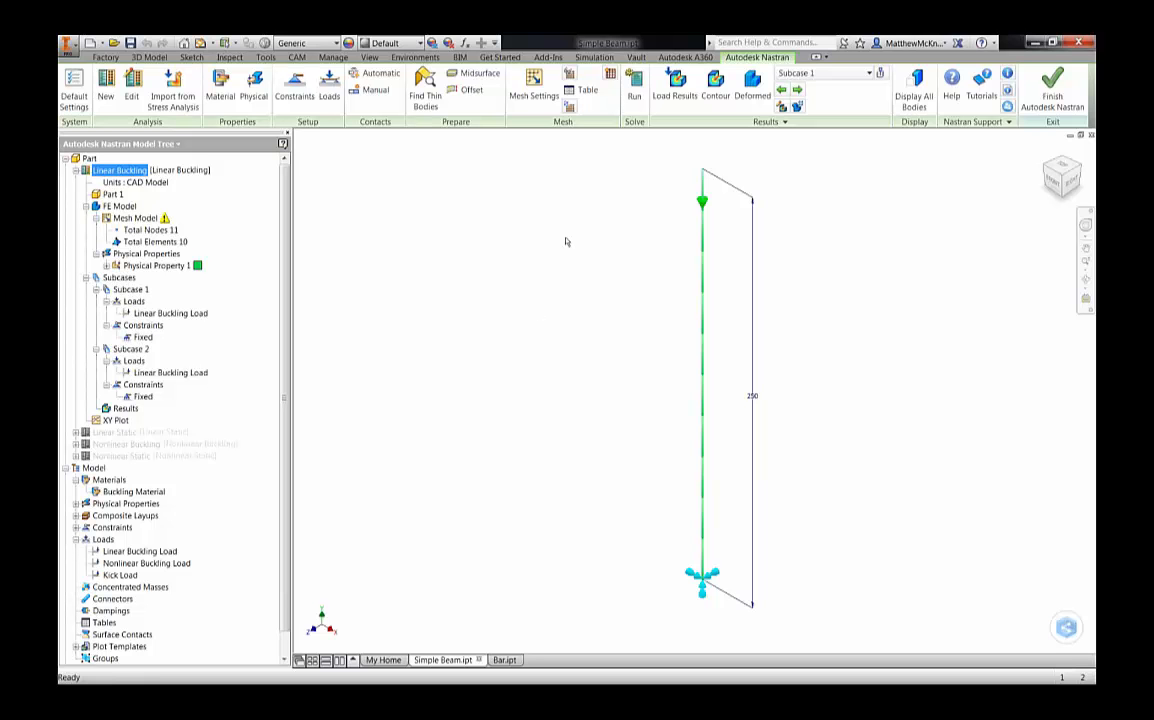
- Inspect the result data types available in the buckling results' plot settings, and leave without changing them
{"action": "left_click", "coordinate": [124, 408]}
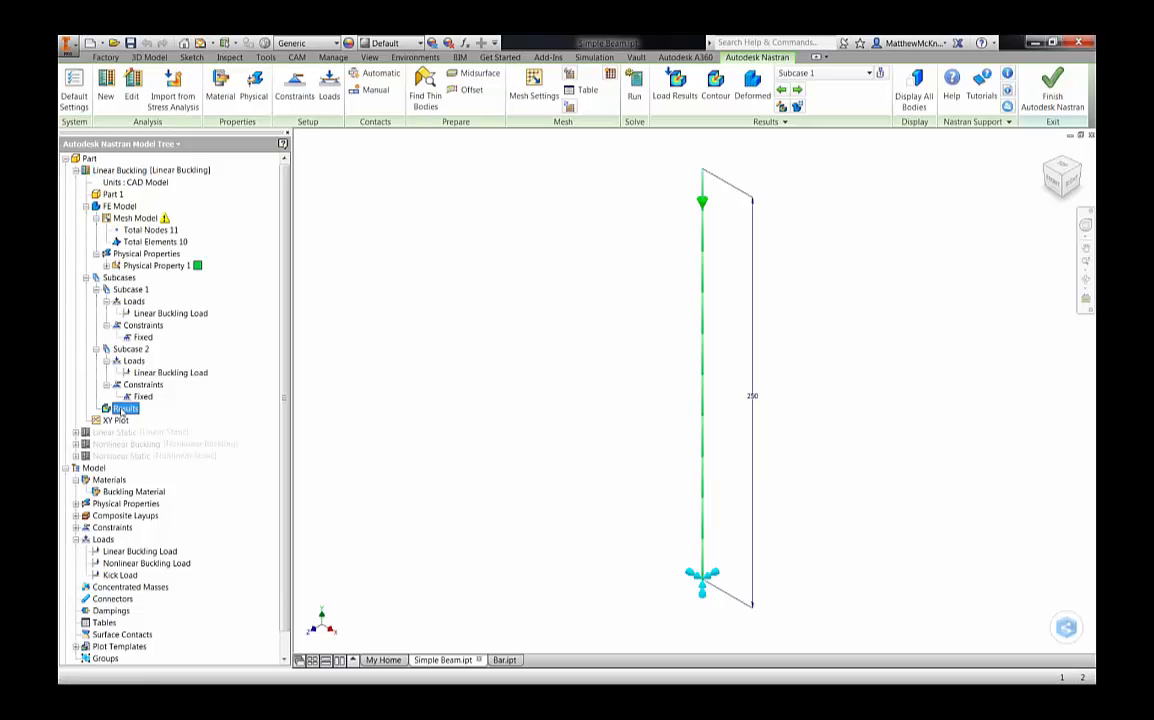
{"action": "right_click", "coordinate": [122, 408]}
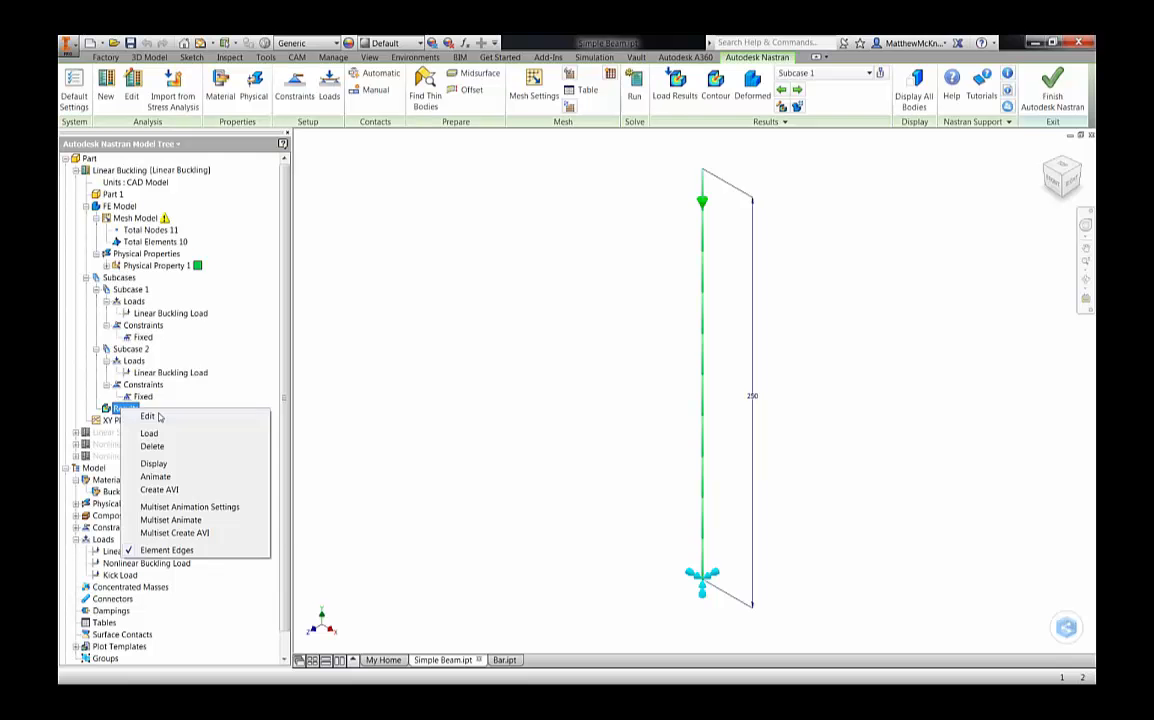
{"action": "left_click", "coordinate": [158, 414]}
{"action": "left_click_drag", "start_coordinate": [445, 191], "coordinate": [319, 183]}
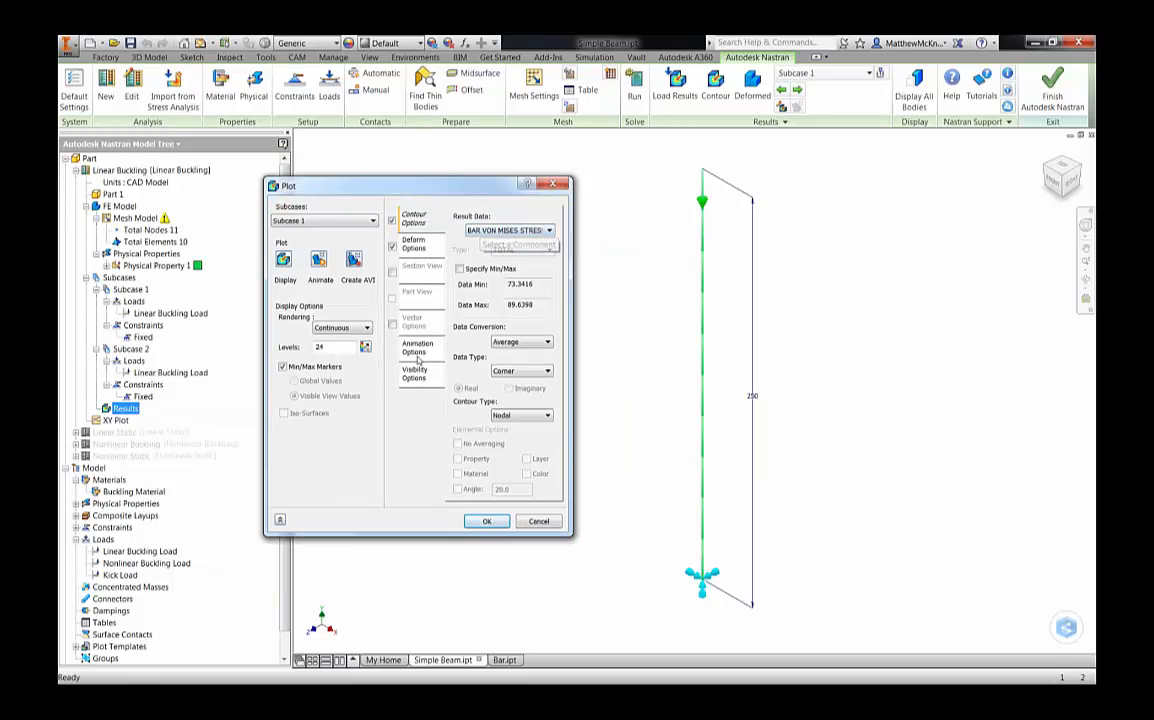
{"action": "left_click", "coordinate": [491, 230]}
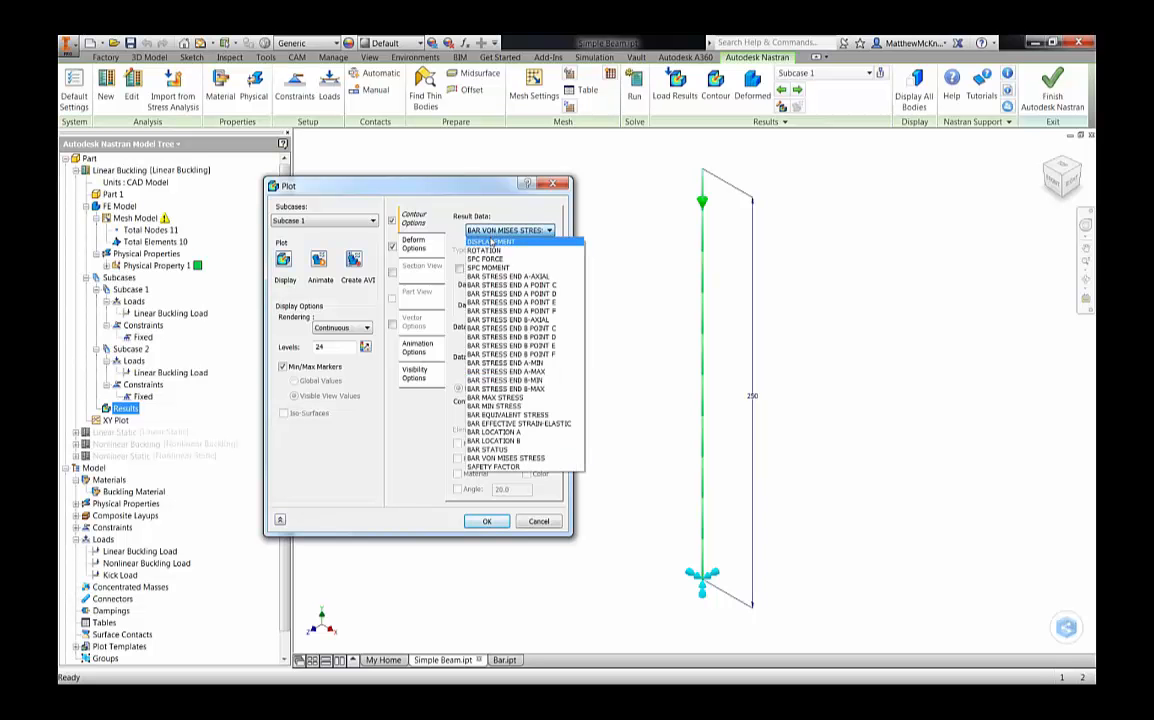
{"action": "left_click", "coordinate": [492, 205]}
{"action": "left_click", "coordinate": [541, 522]}
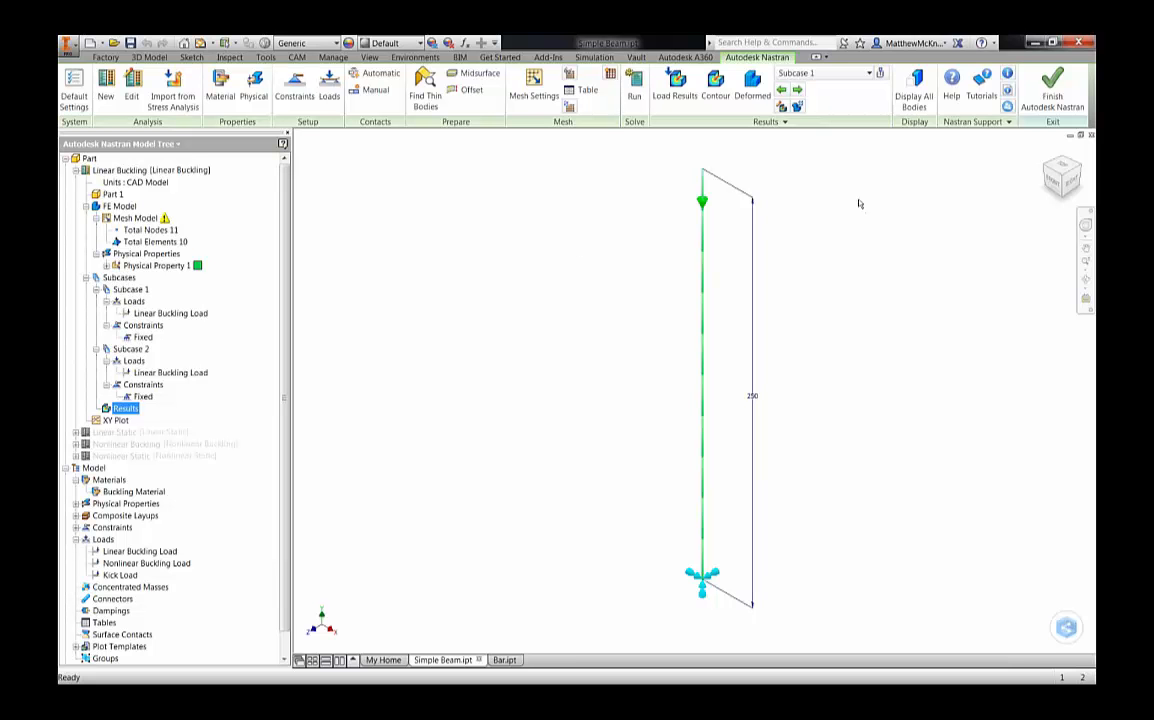
- Examine the Mode 1 buckling eigenvalue in the list of available result sets, keeping Subcase 1 selected
{"action": "middle_click_drag", "start_coordinate": [804, 224], "coordinate": [783, 227]}
{"action": "left_click", "coordinate": [825, 73]}
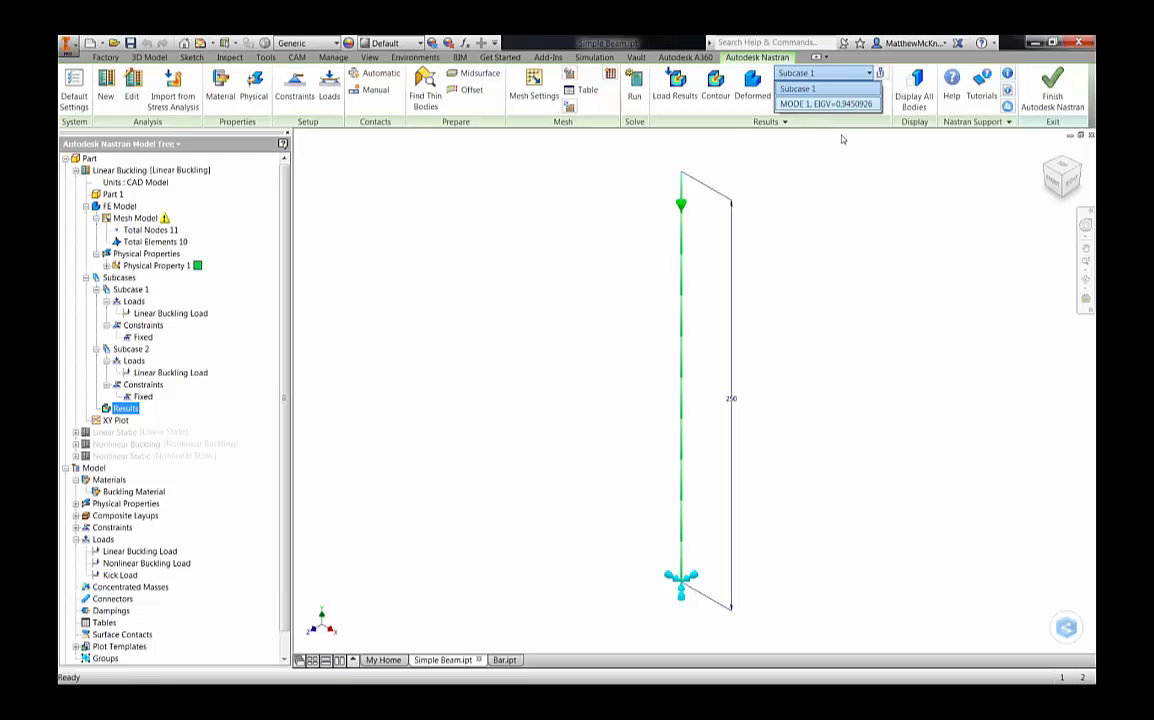
{"action": "left_click", "coordinate": [556, 242]}
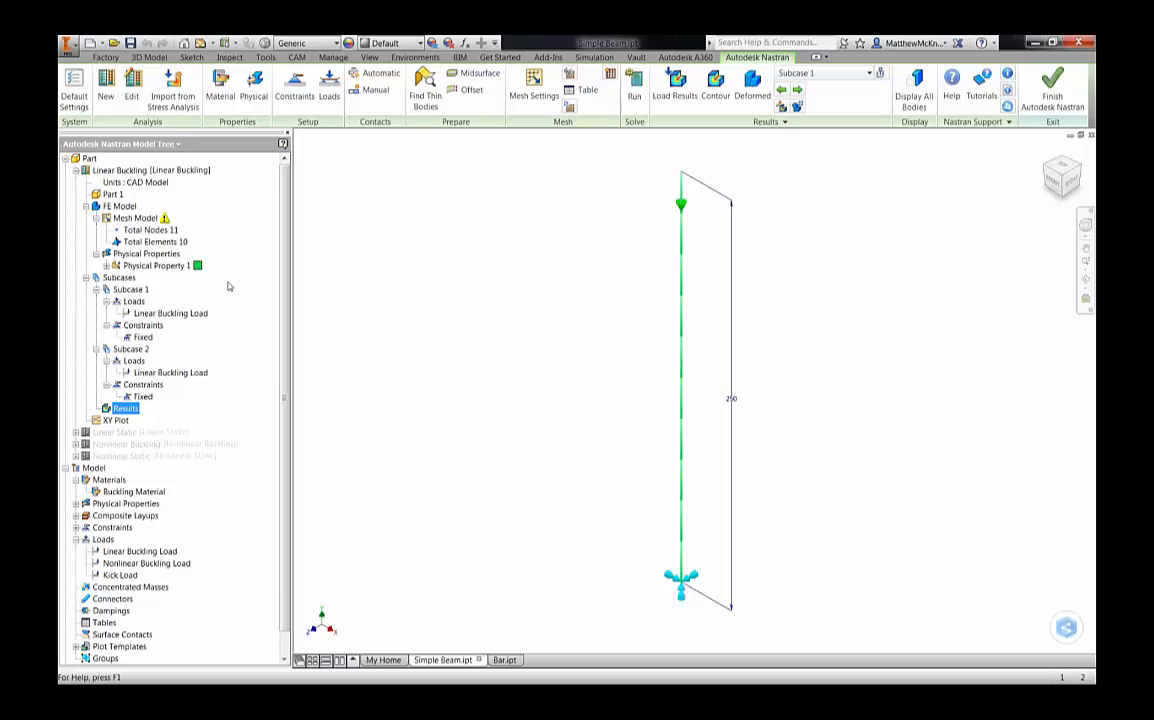
{"action": "left_click", "coordinate": [860, 79]}
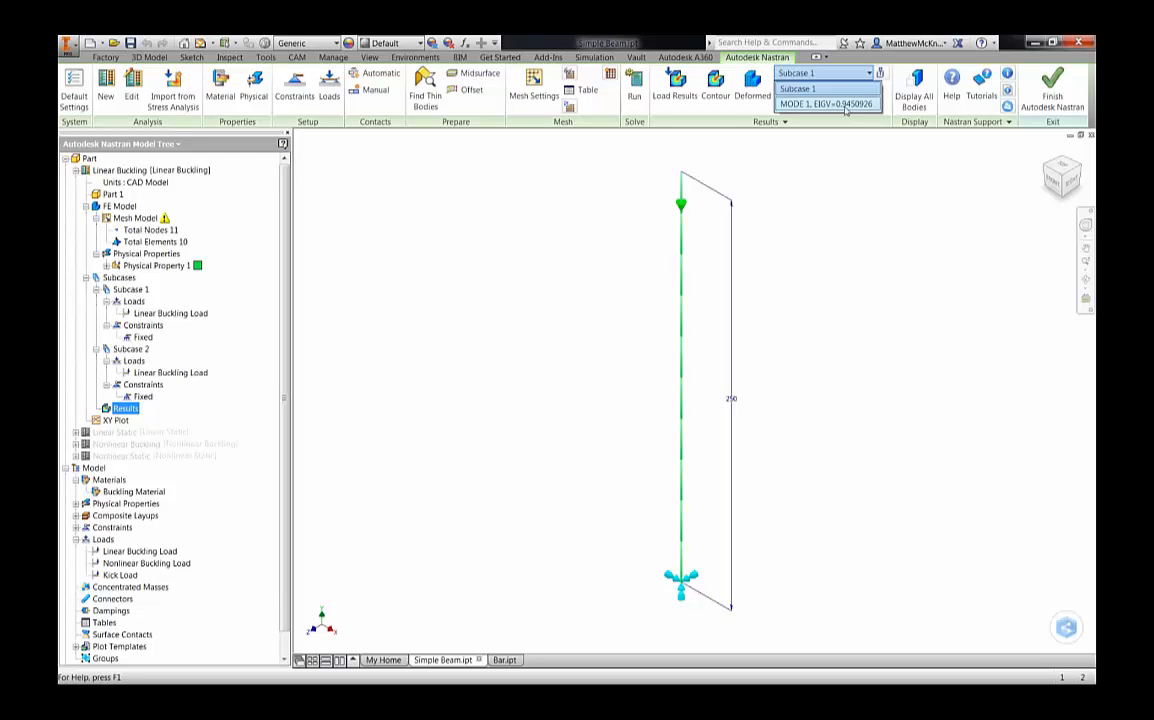
{"action": "left_click", "coordinate": [858, 186]}
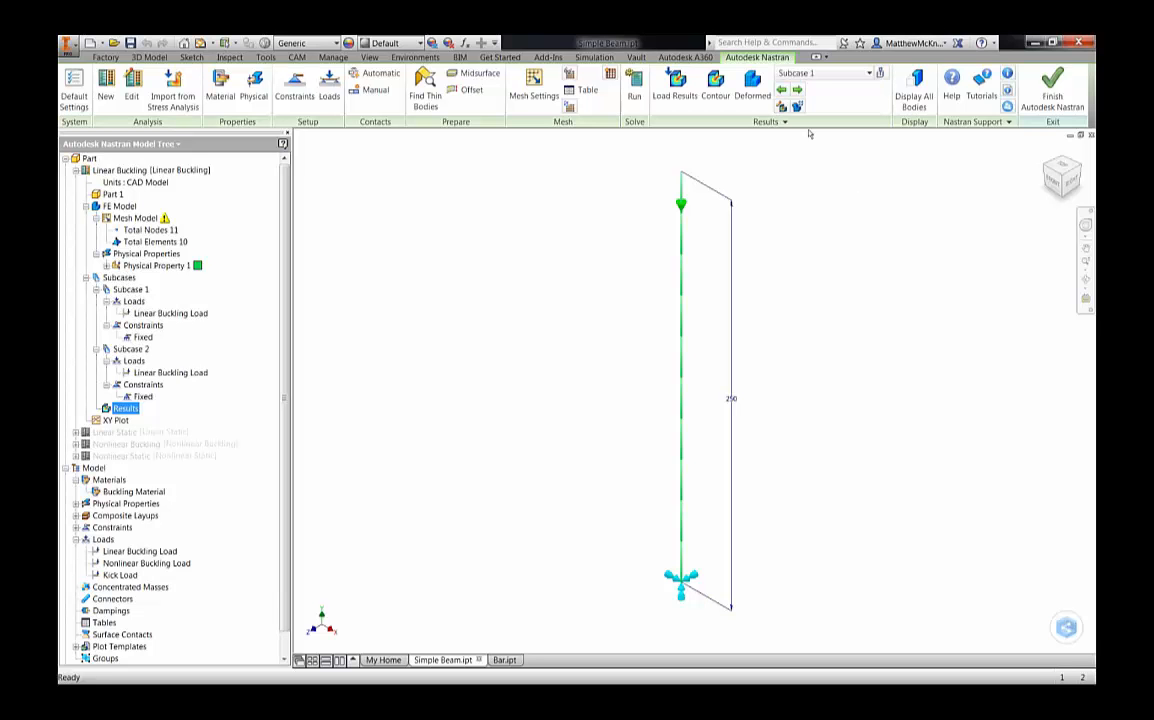
{"action": "left_click", "coordinate": [844, 76]}
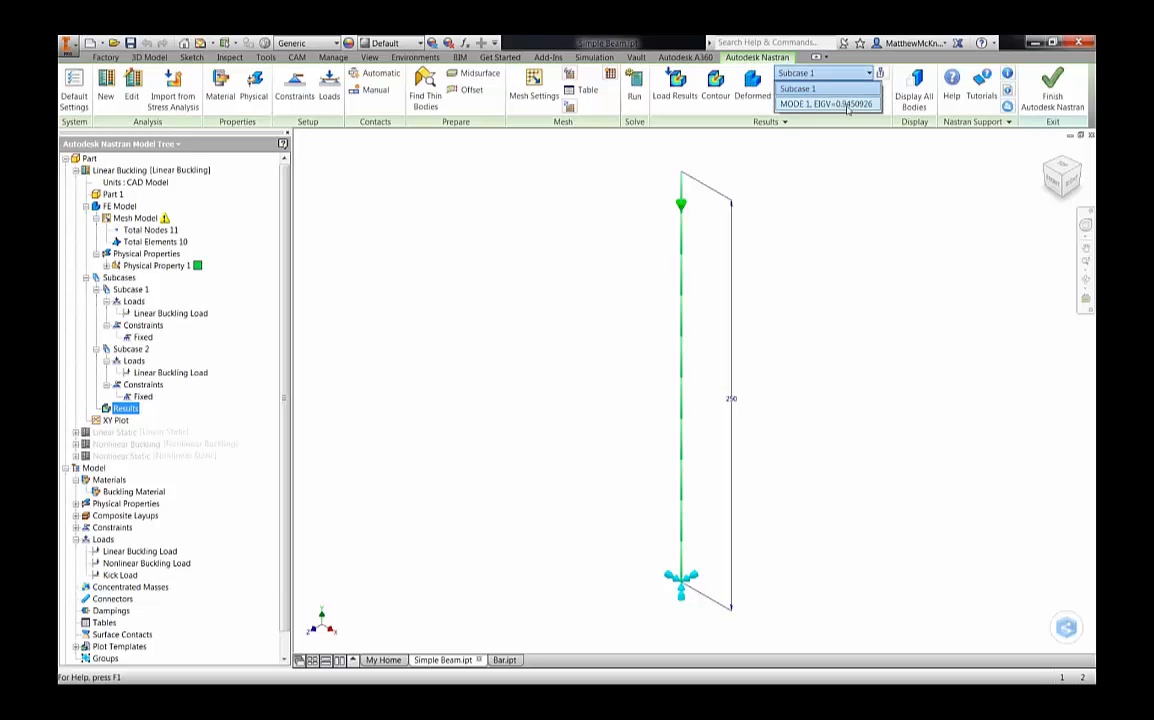
{"action": "left_click", "coordinate": [761, 139]}
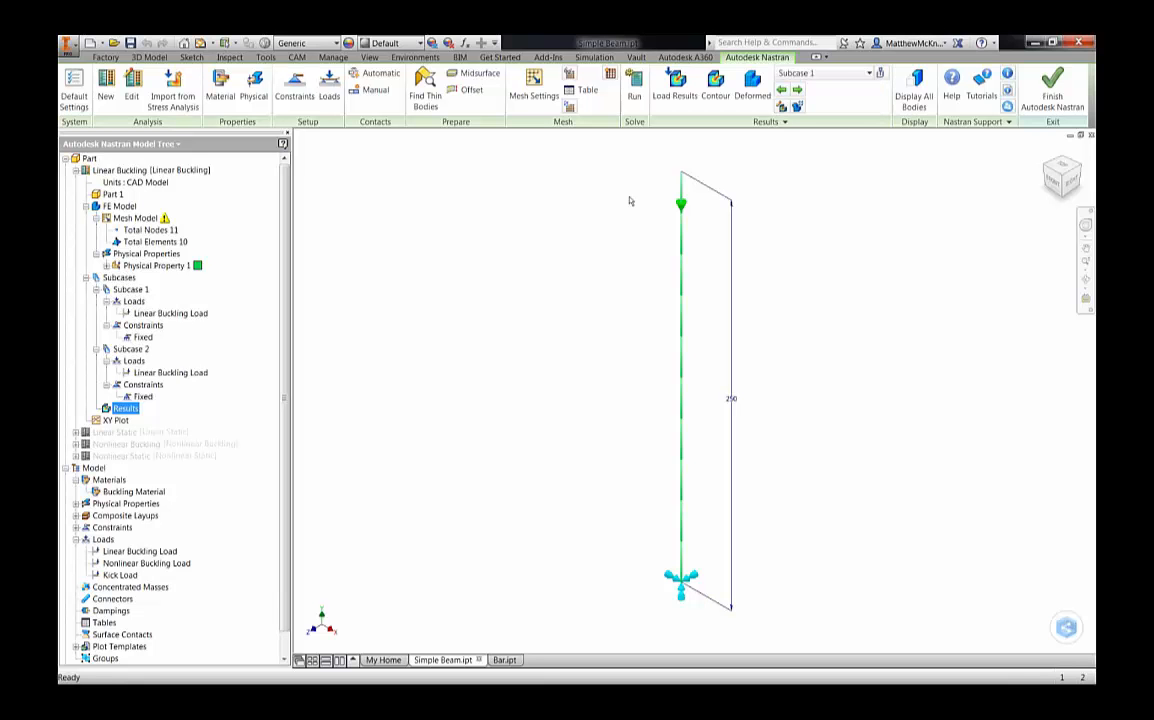
{"action": "left_click", "coordinate": [829, 77]}
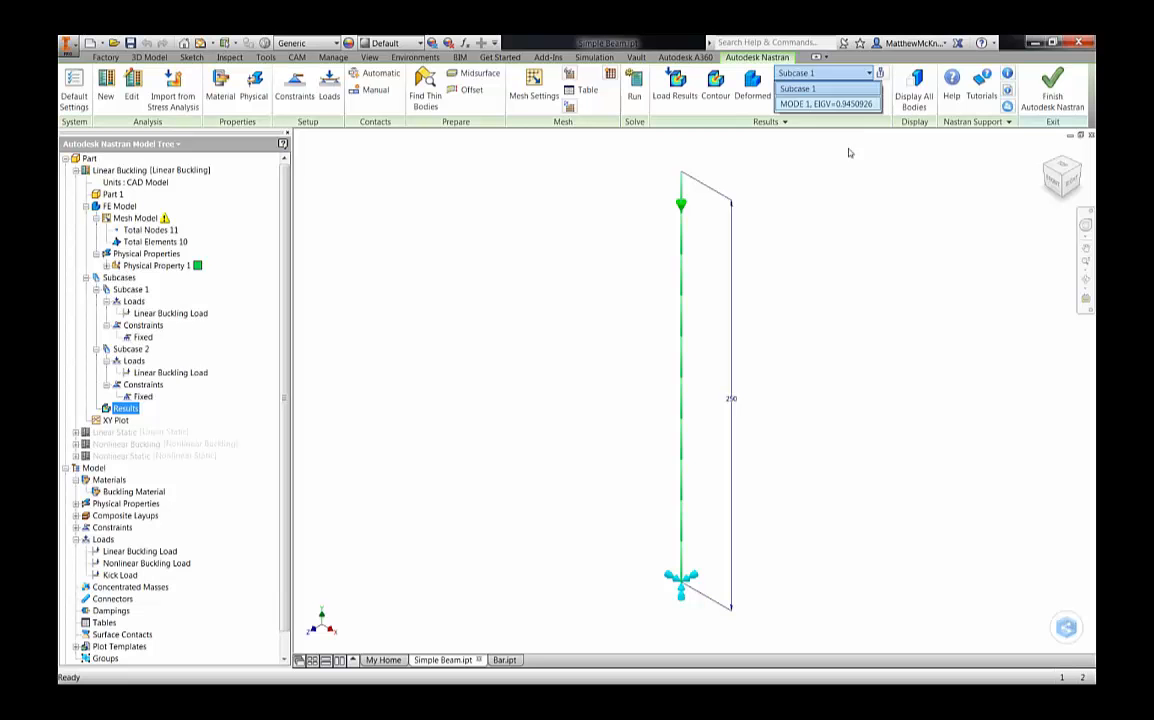
{"action": "left_click", "coordinate": [768, 140]}
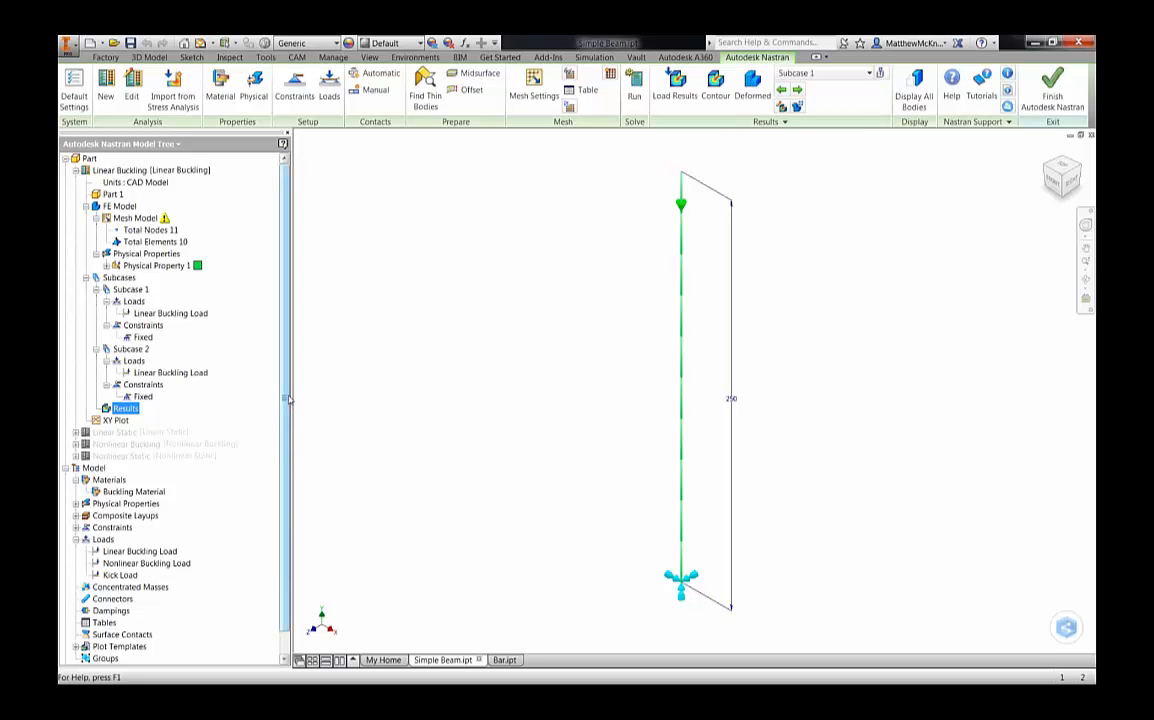
- Set Linear Static as the active analysis
{"action": "right_click", "coordinate": [144, 436]}
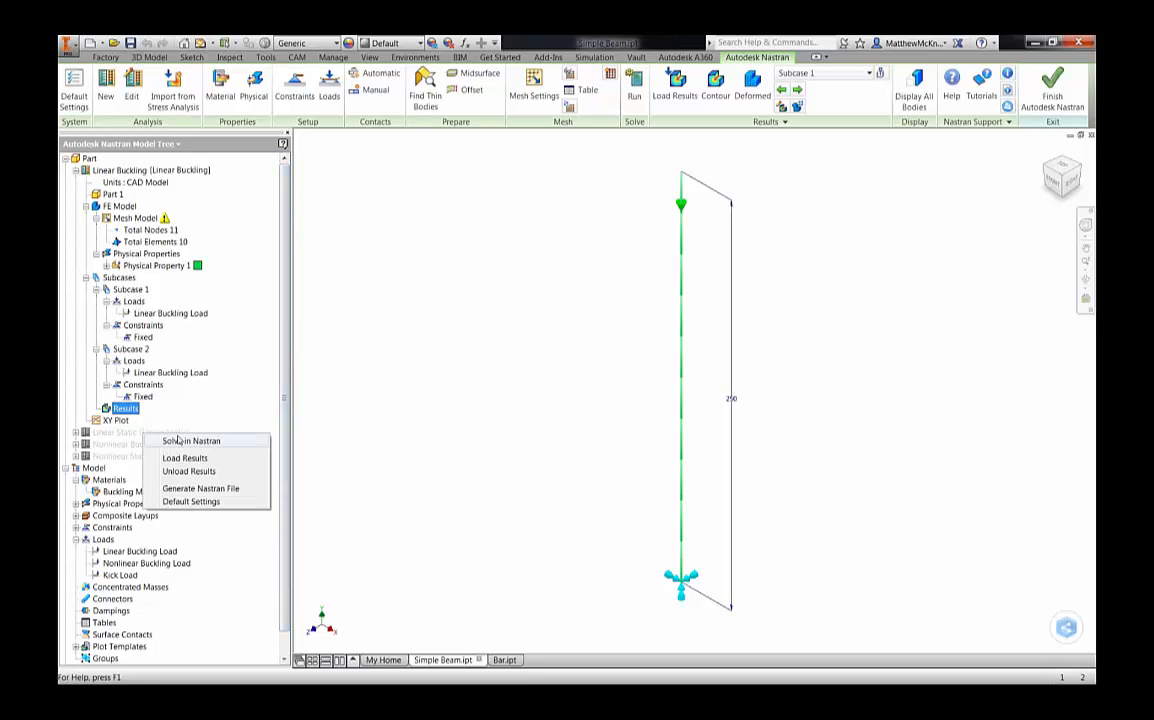
{"action": "left_click", "coordinate": [115, 432]}
{"action": "right_click", "coordinate": [115, 432]}
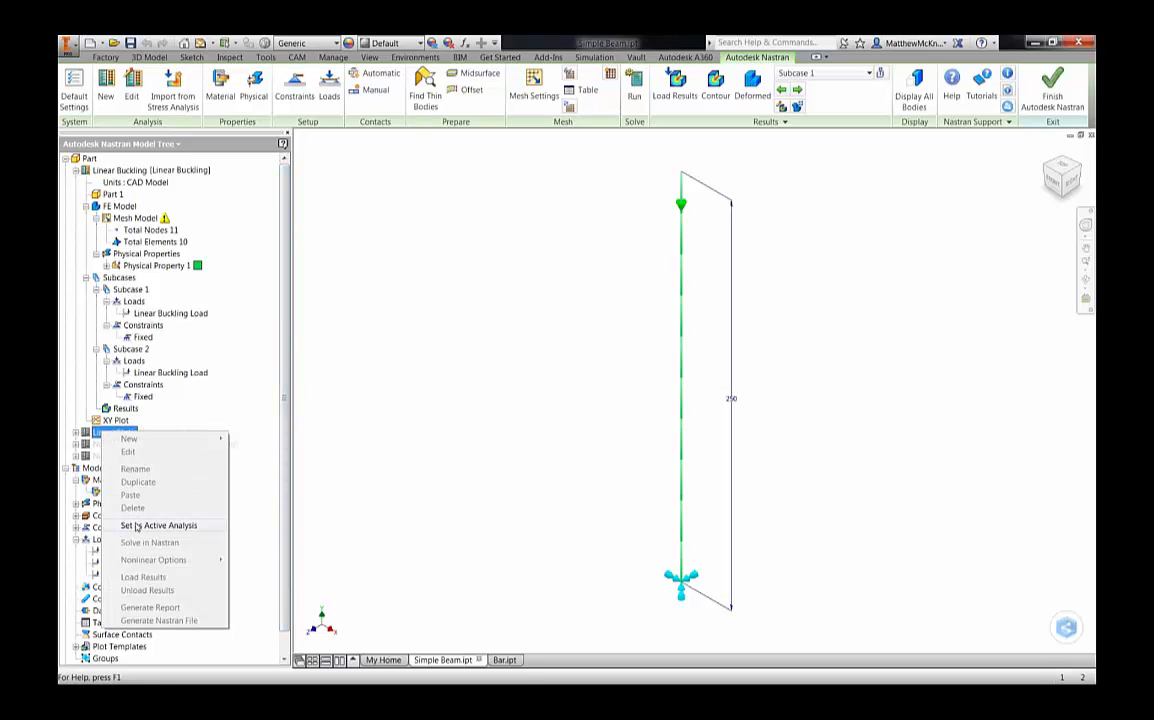
{"action": "left_click", "coordinate": [150, 525]}
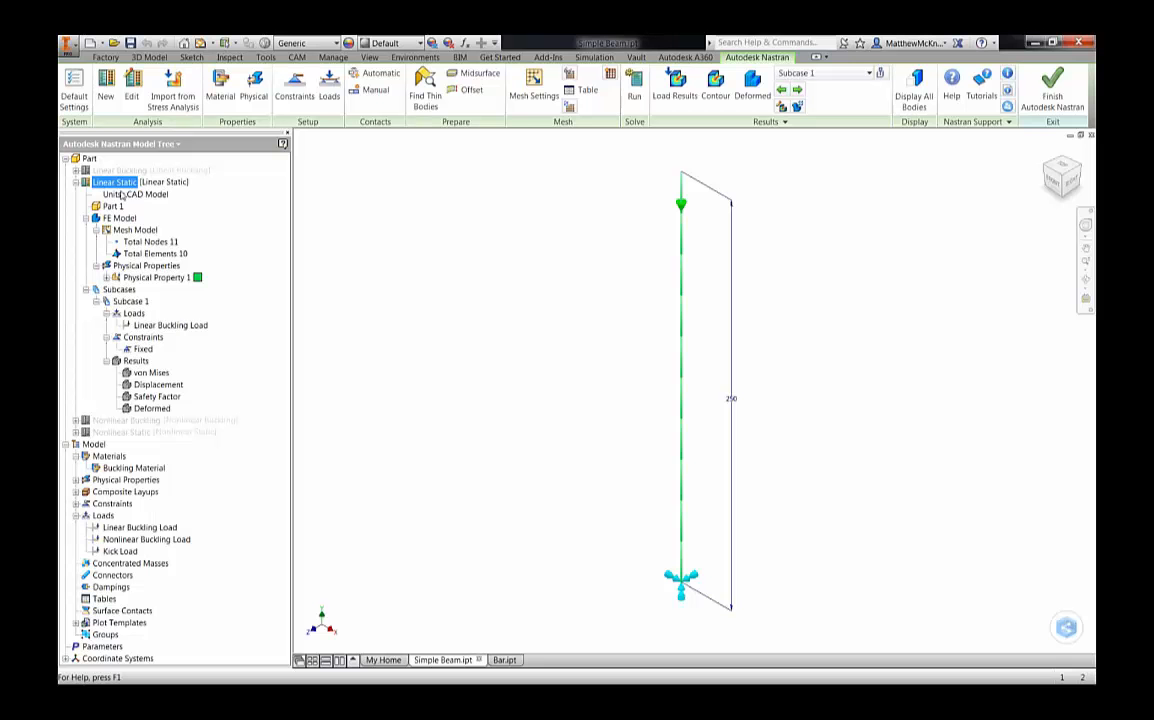
- Look over the Linear Static analysis's mesh model, physical properties, load and Fixed constraint in the model tree
{"action": "left_click", "coordinate": [127, 231]}
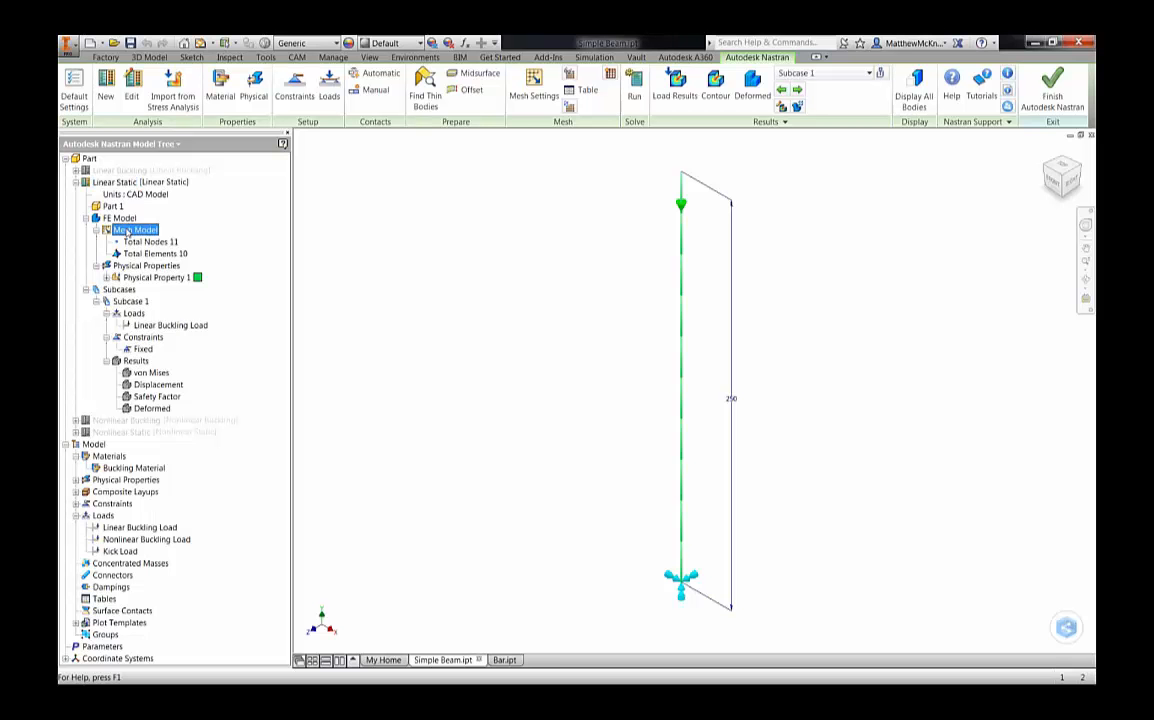
{"action": "left_click", "coordinate": [137, 267]}
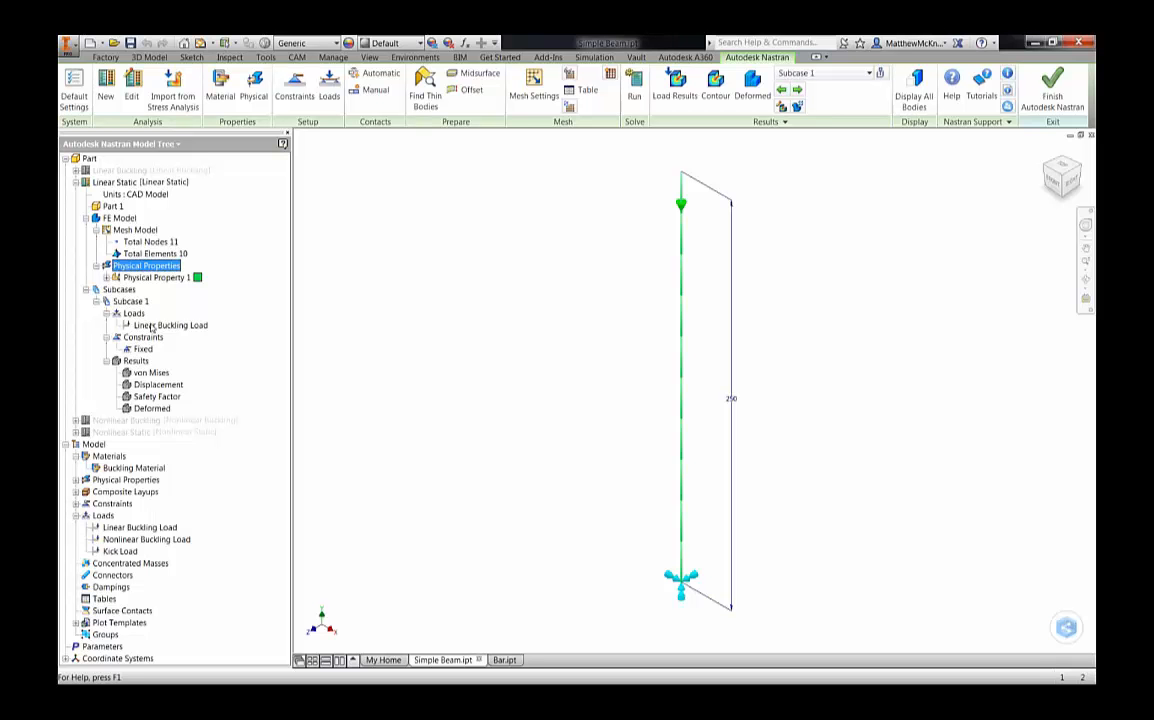
{"action": "left_click", "coordinate": [152, 326]}
{"action": "left_click", "coordinate": [145, 349]}
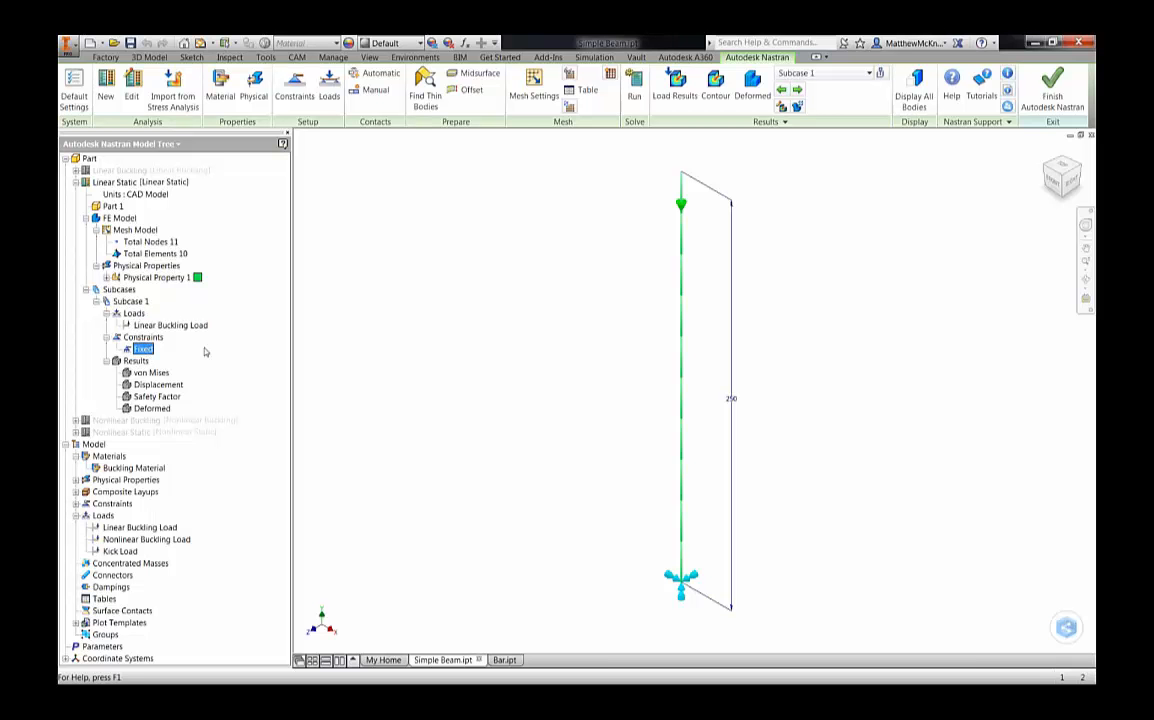
- Set the Linear Buckling Load's Fy force to -9450 N and solve the Linear Static analysis
{"action": "left_click", "coordinate": [153, 326]}
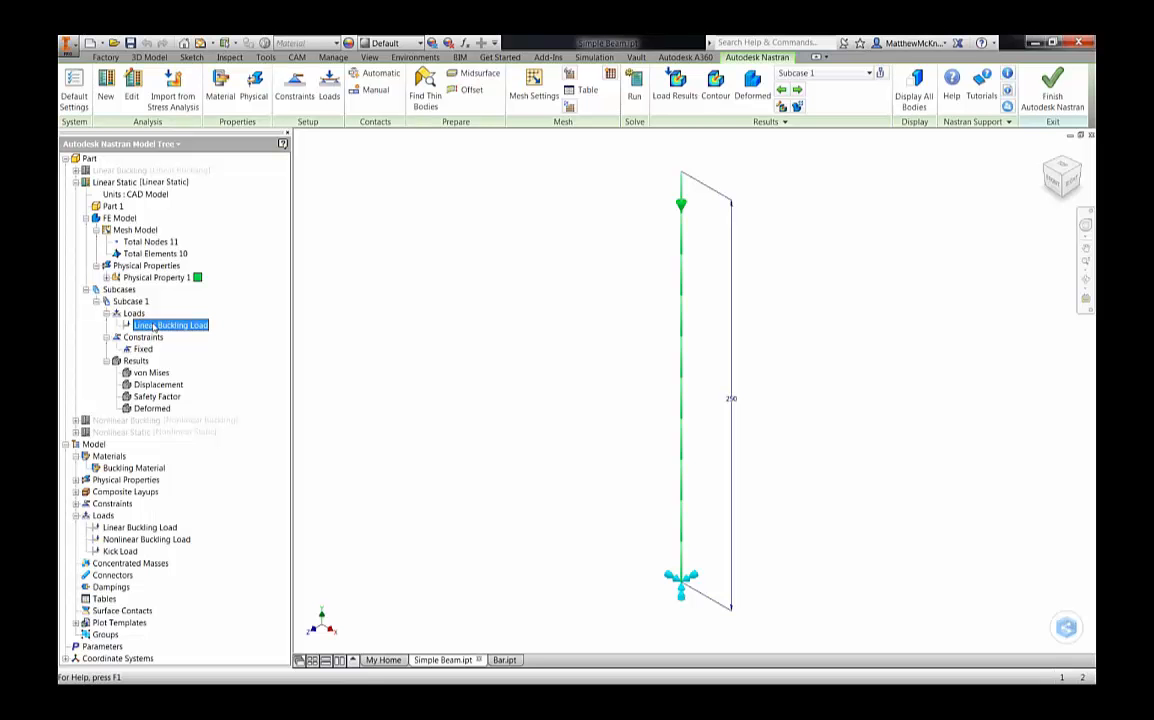
{"action": "right_click", "coordinate": [178, 326]}
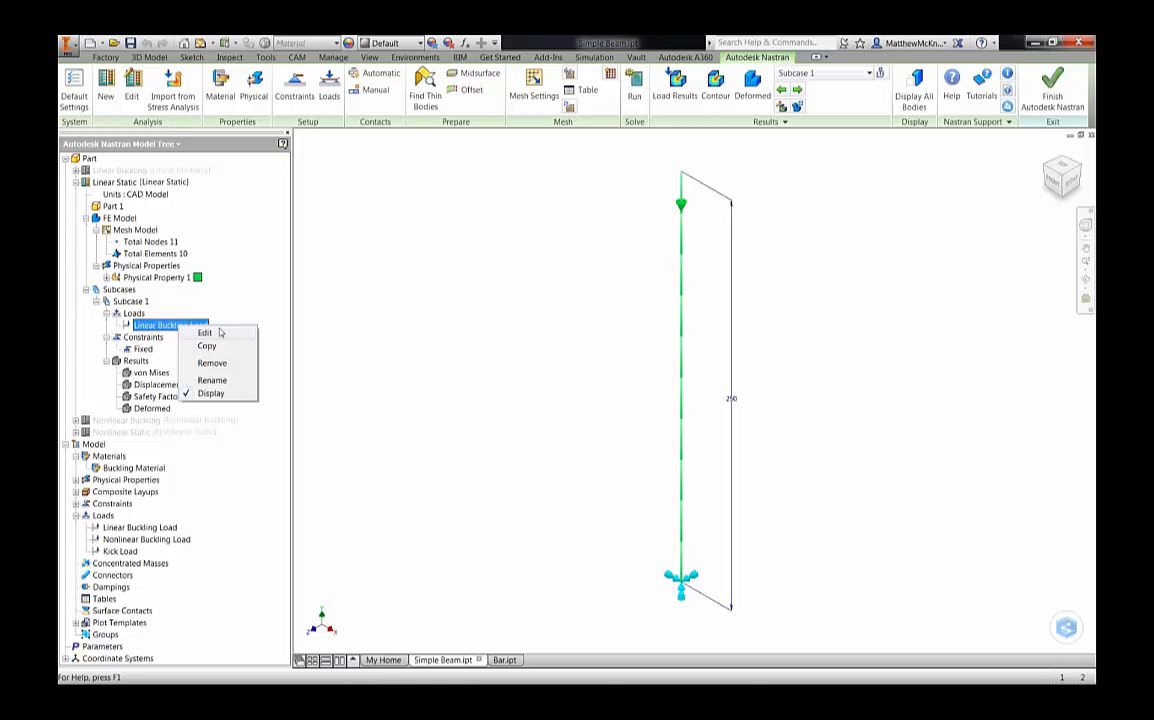
{"action": "left_click", "coordinate": [205, 332]}
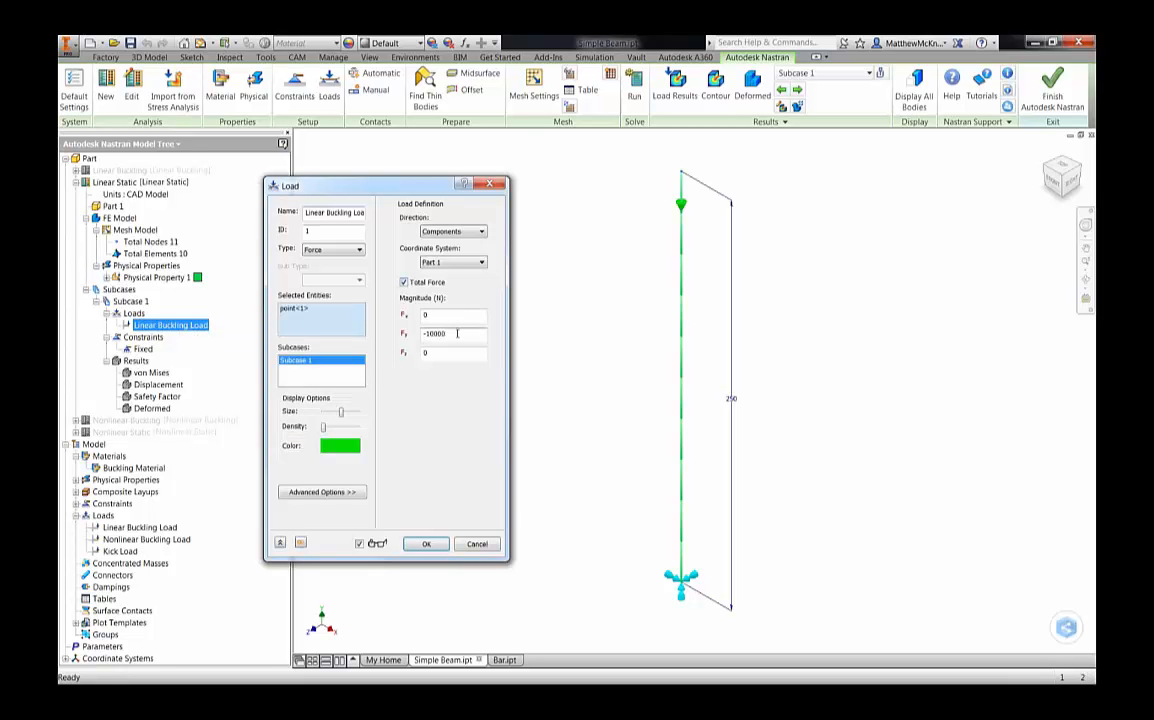
{"action": "double_click", "coordinate": [457, 334]}
{"action": "type", "text": "-9450"}
{"action": "key", "text": "Return"}
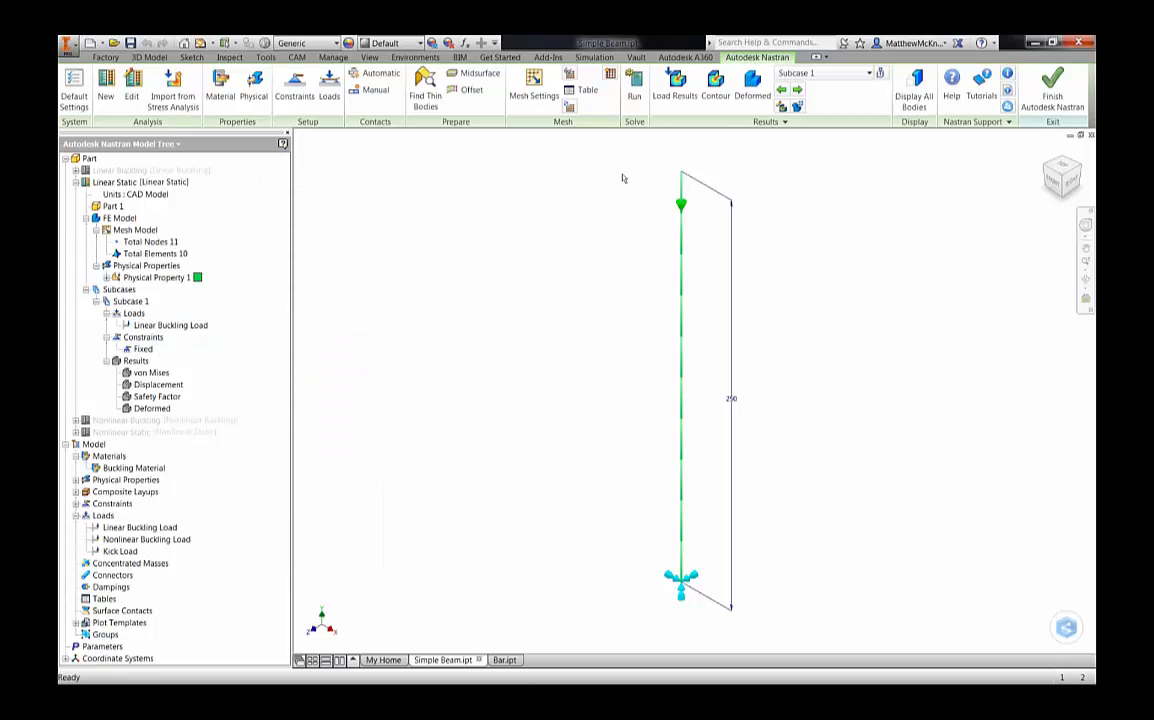
{"action": "left_click", "coordinate": [634, 88]}
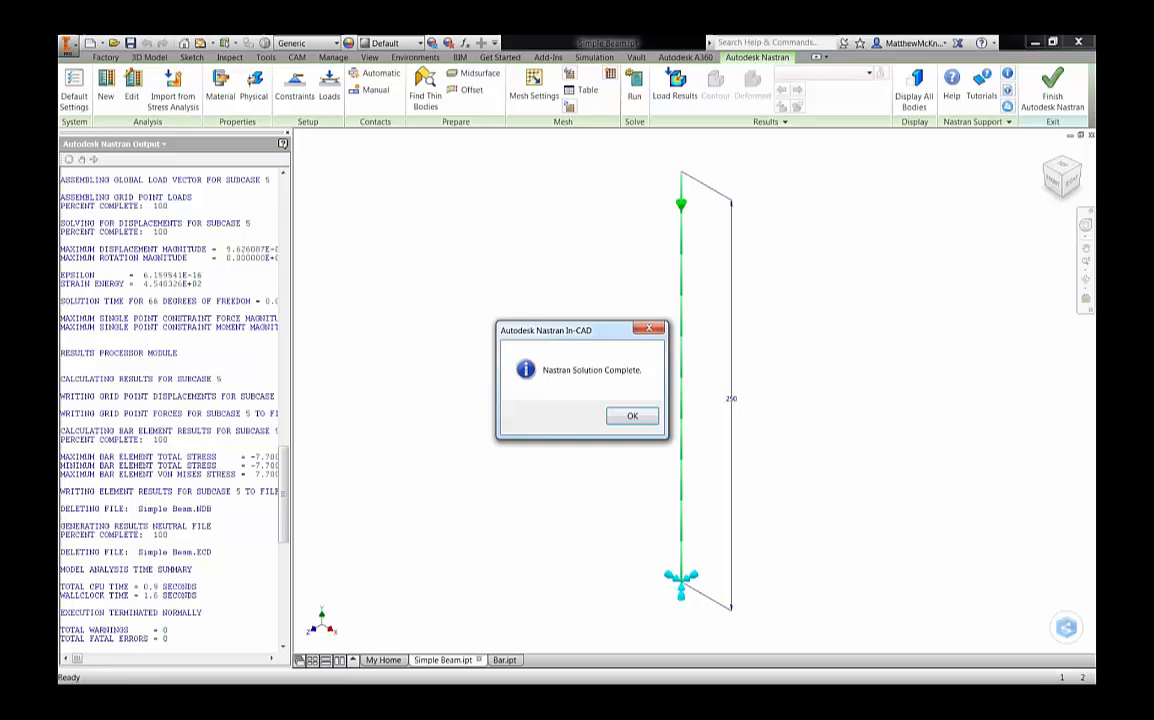
{"action": "left_click", "coordinate": [633, 416]}
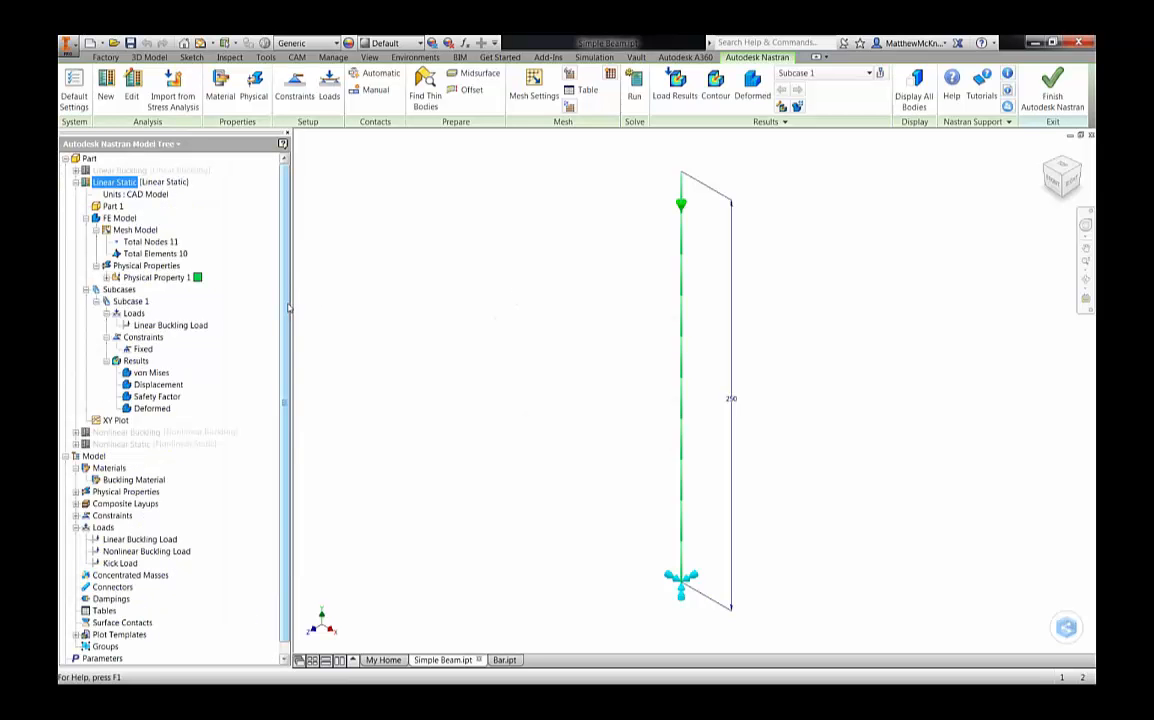
- Display the Linear Static von Mises contour plot using BAR VON MISES STRESS and enable Specify Min/Max for its data range
{"action": "right_click", "coordinate": [152, 373]}
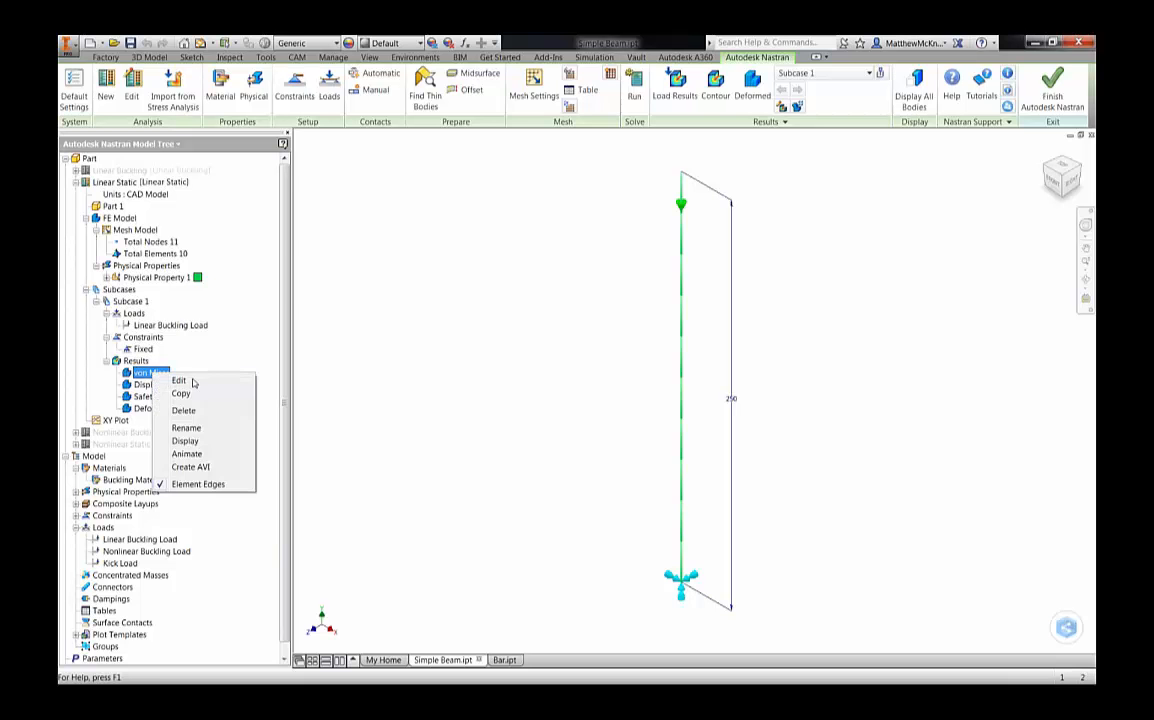
{"action": "left_click", "coordinate": [179, 381]}
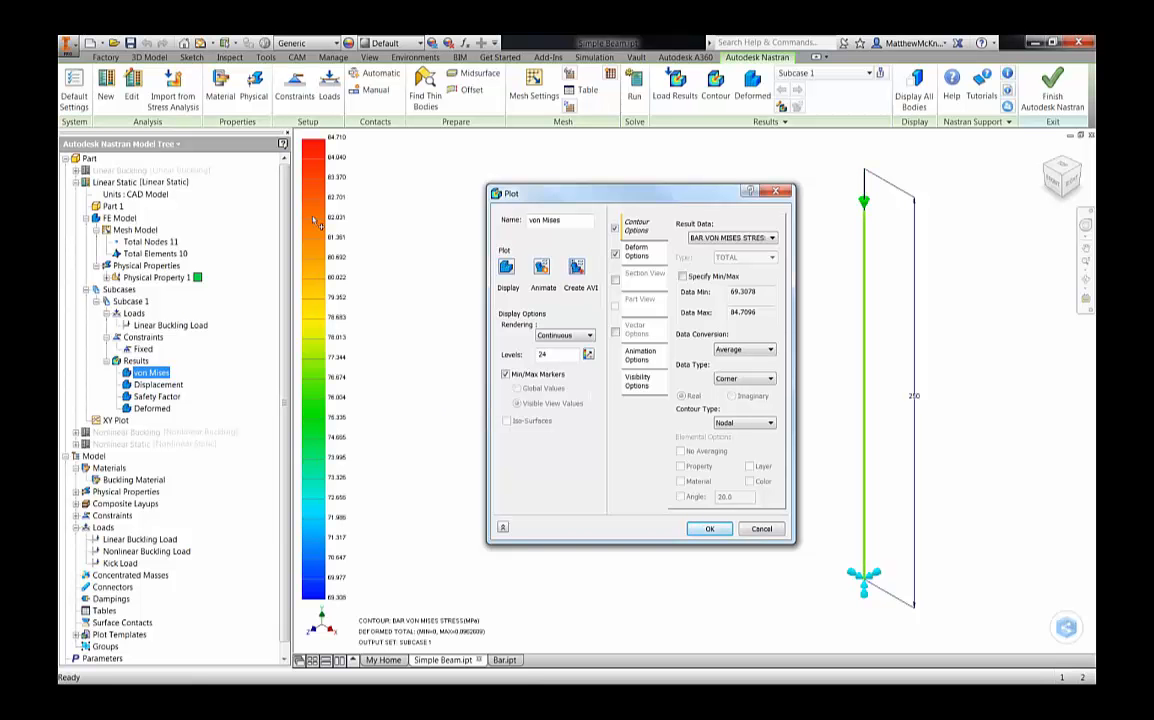
{"action": "left_click", "coordinate": [747, 240]}
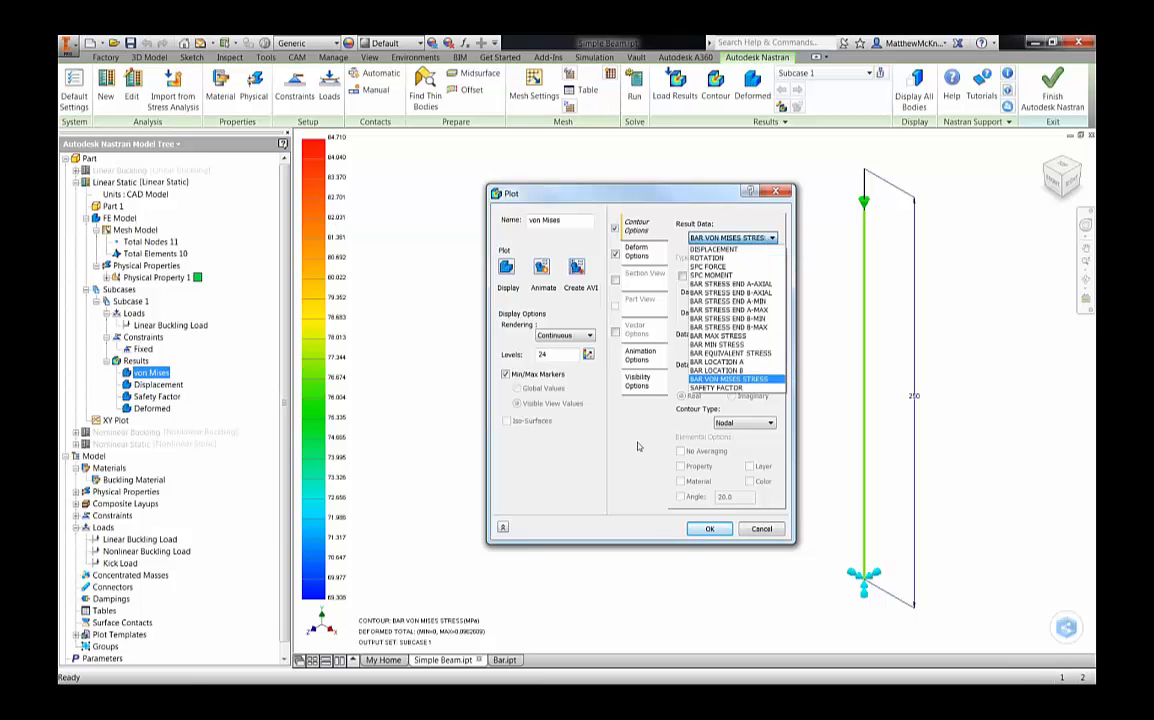
{"action": "left_click", "coordinate": [638, 446]}
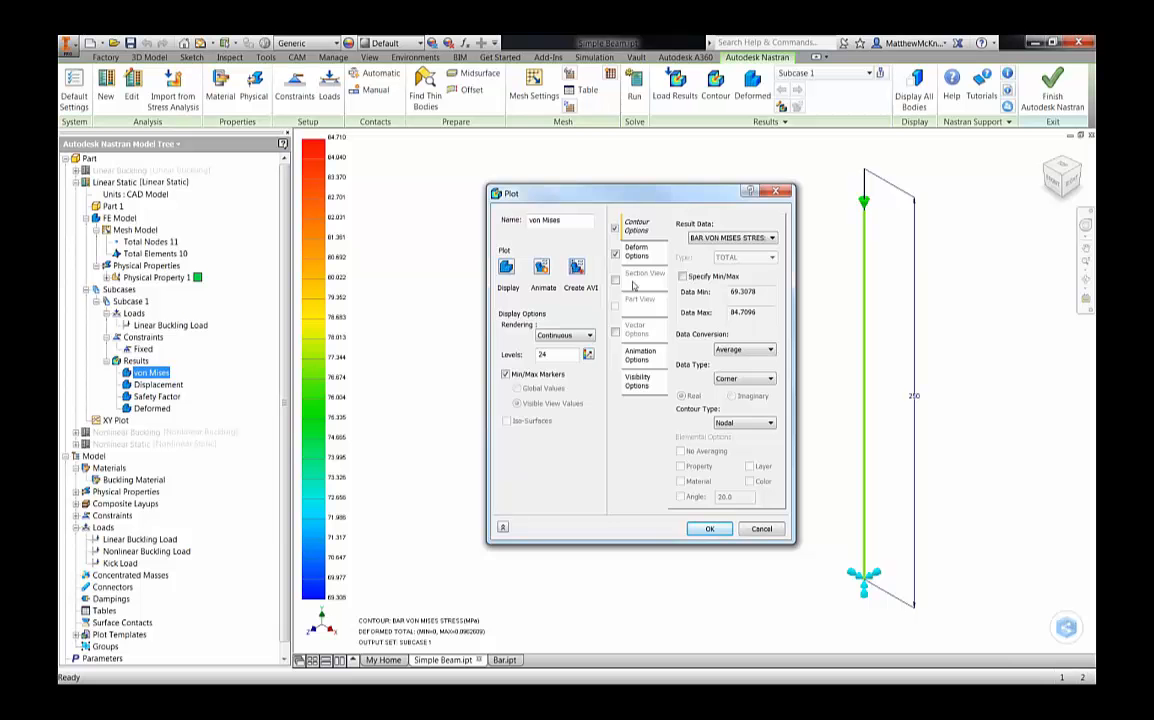
{"action": "left_click", "coordinate": [682, 276]}
{"action": "left_click_drag", "start_coordinate": [583, 198], "coordinate": [507, 200]}
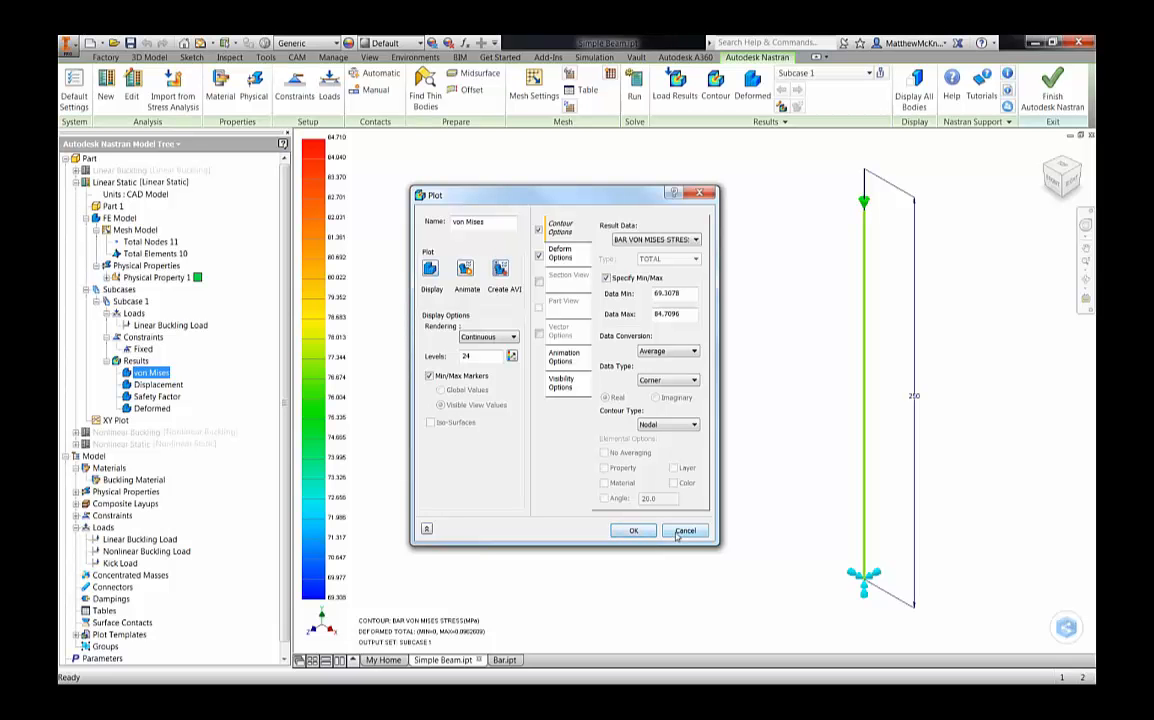
{"action": "left_click", "coordinate": [651, 533]}
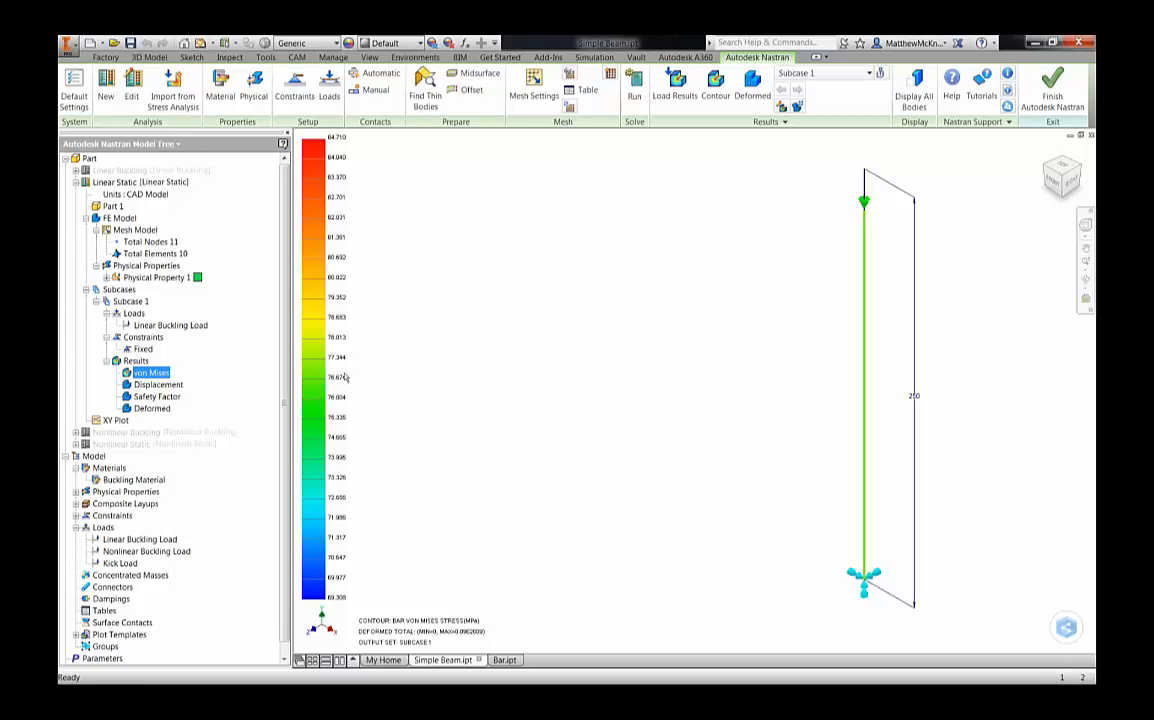
- View the Linear Static total displacement contour plot, and leave its plot settings without applying changes
{"action": "right_click", "coordinate": [188, 385]}
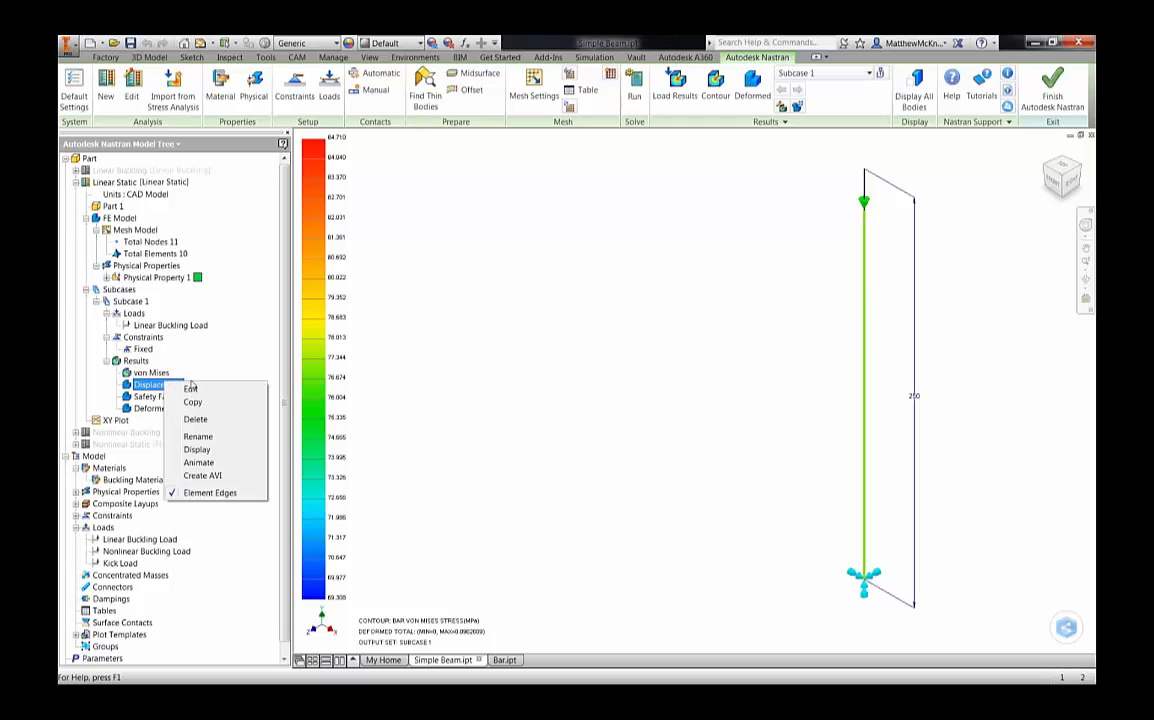
{"action": "left_click", "coordinate": [190, 388]}
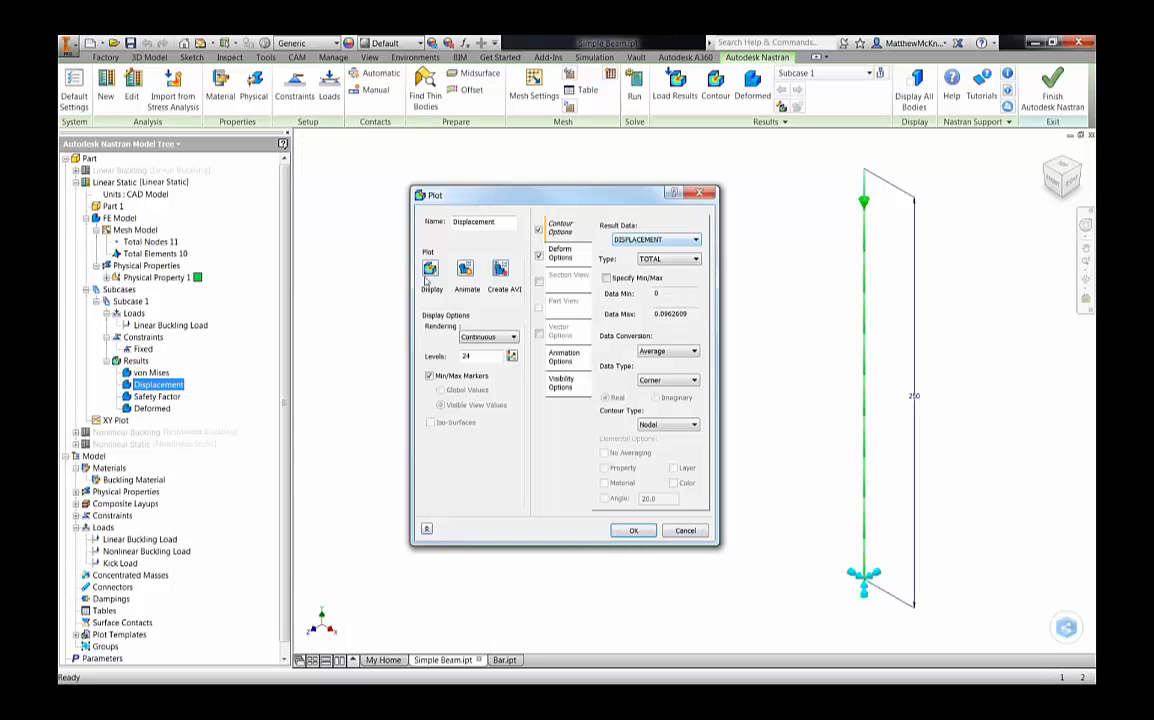
{"action": "left_click", "coordinate": [430, 270]}
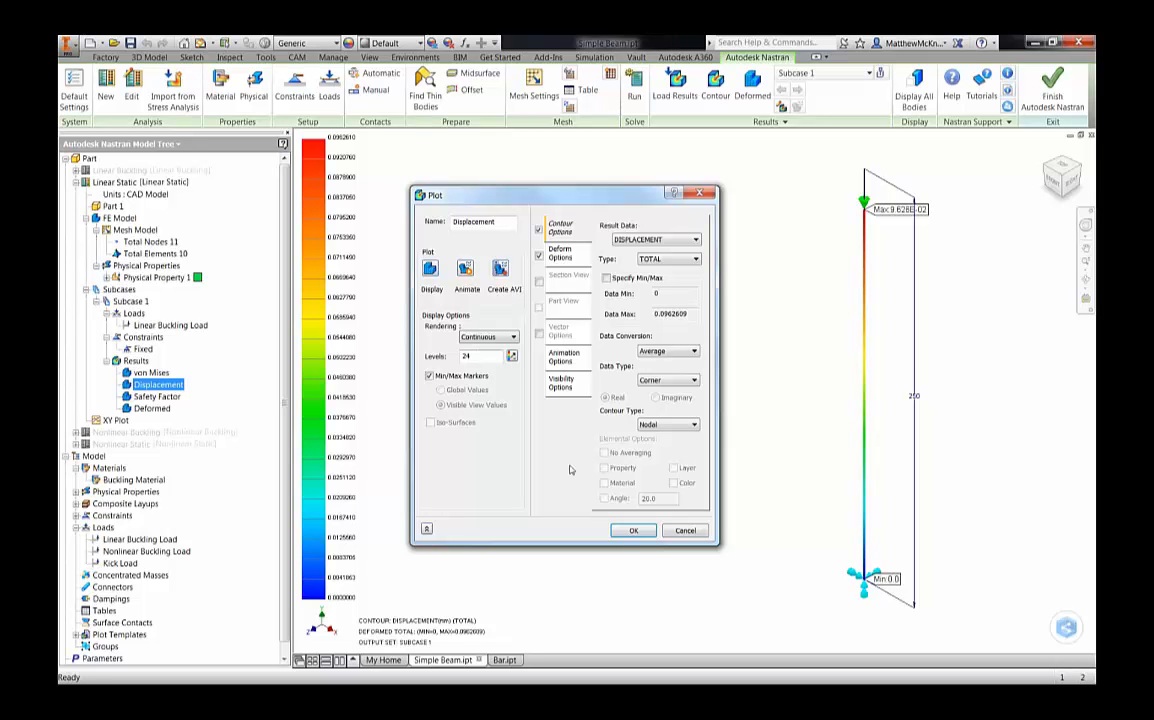
{"action": "left_click", "coordinate": [686, 532]}
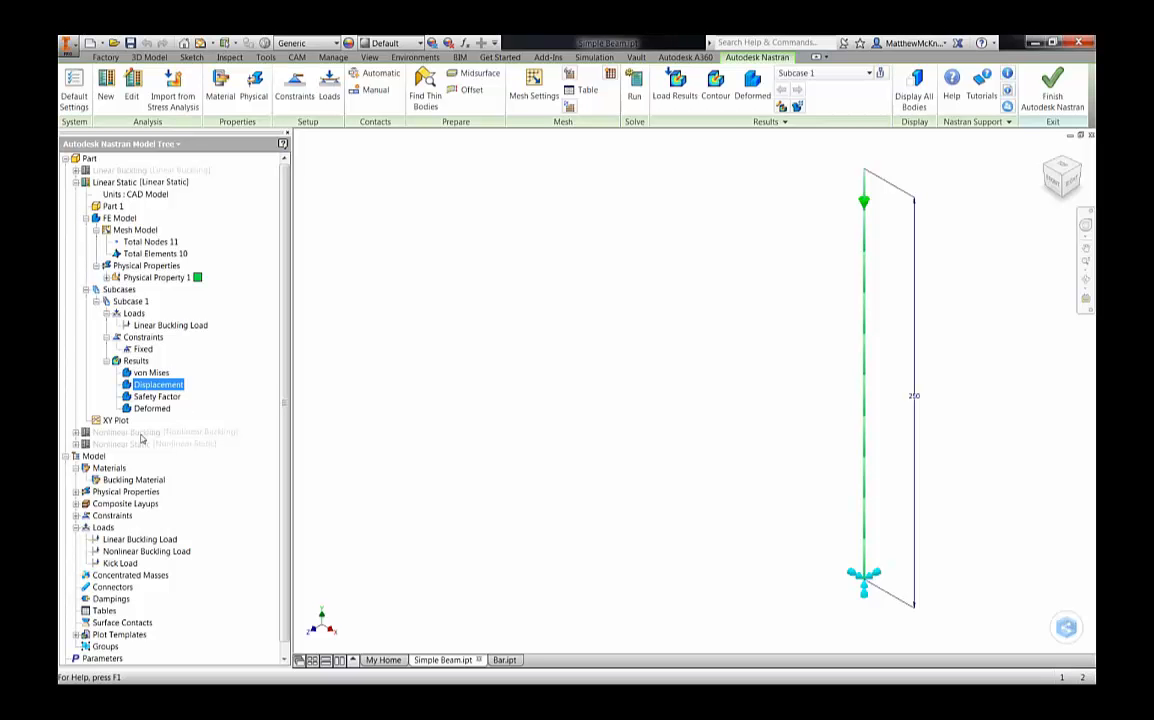
- Set Nonlinear Buckling as the active analysis and review its mesh model, Physical Property 1 and Buckling Material
{"action": "right_click", "coordinate": [143, 434]}
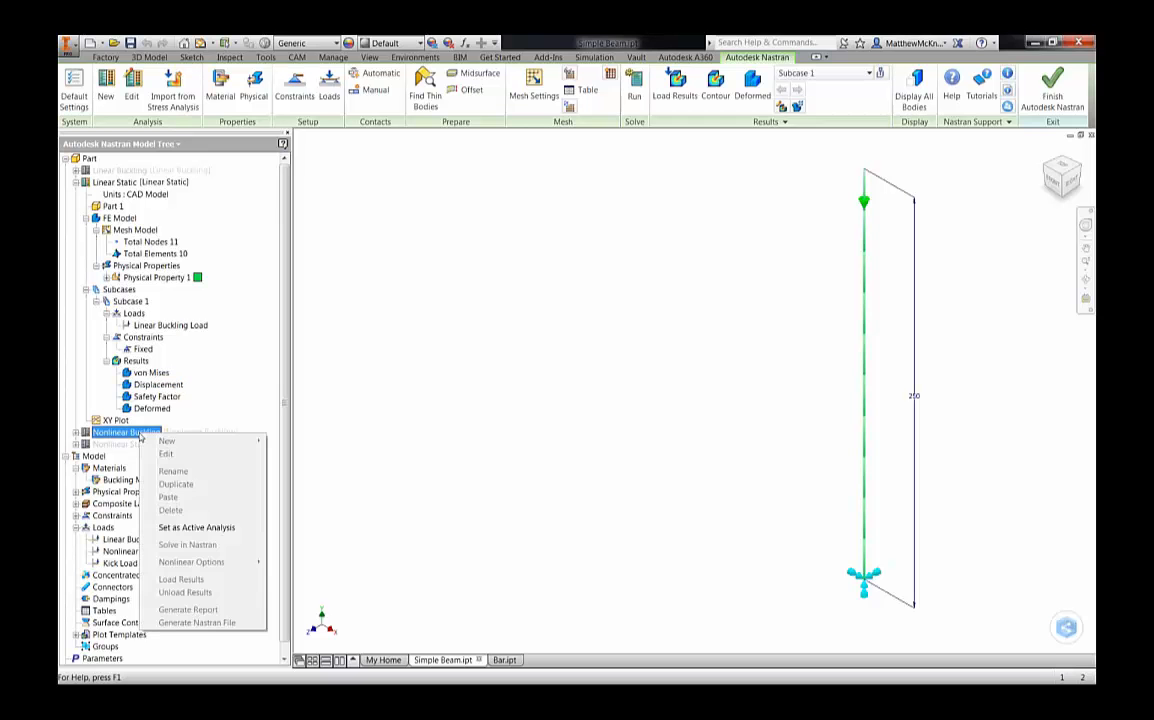
{"action": "left_click", "coordinate": [196, 527]}
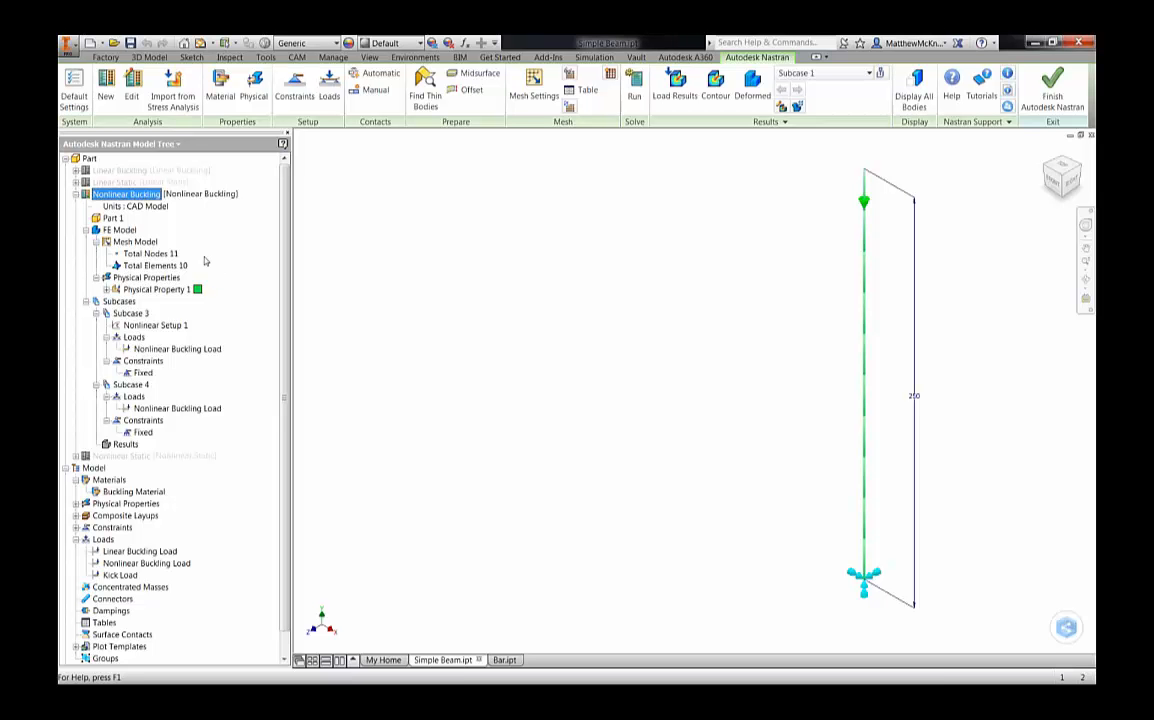
{"action": "left_click", "coordinate": [141, 243]}
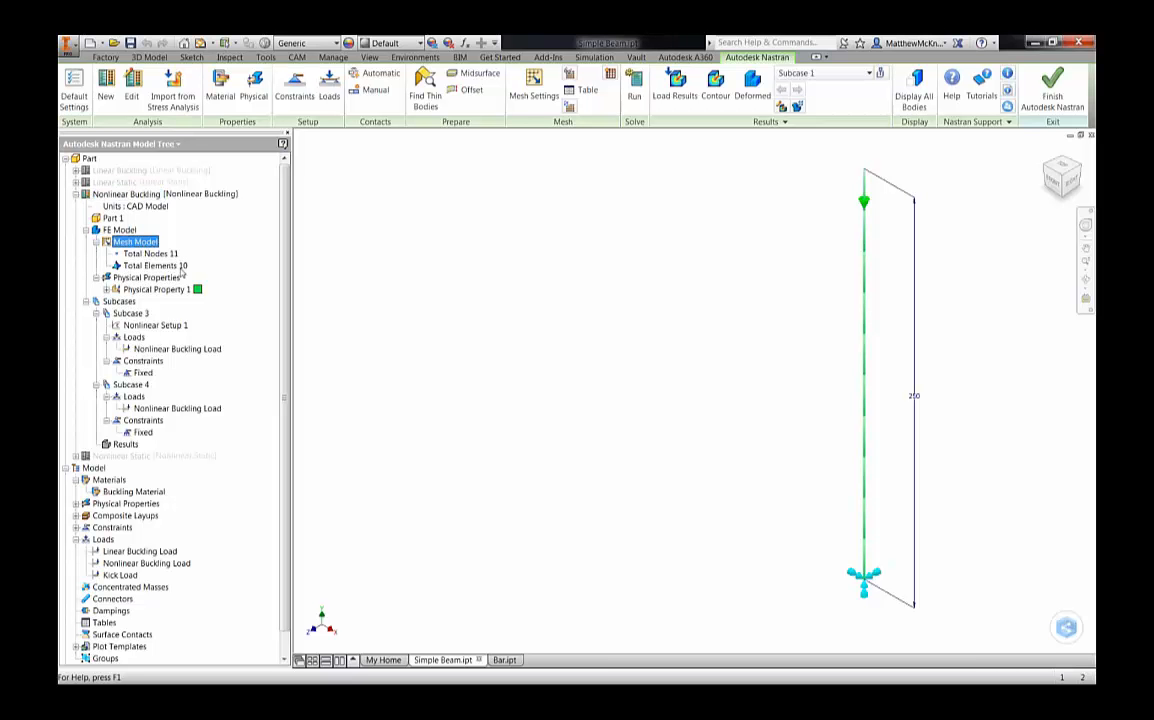
{"action": "left_click", "coordinate": [106, 289]}
{"action": "left_click", "coordinate": [161, 302]}
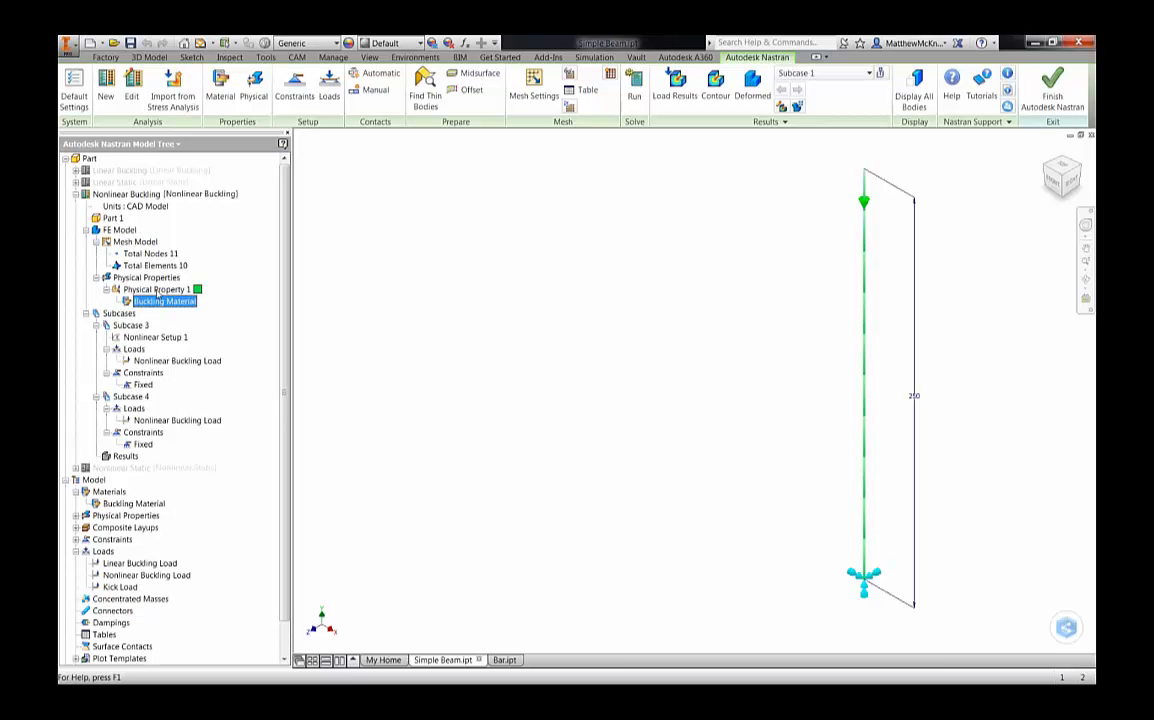
{"action": "left_click", "coordinate": [156, 290]}
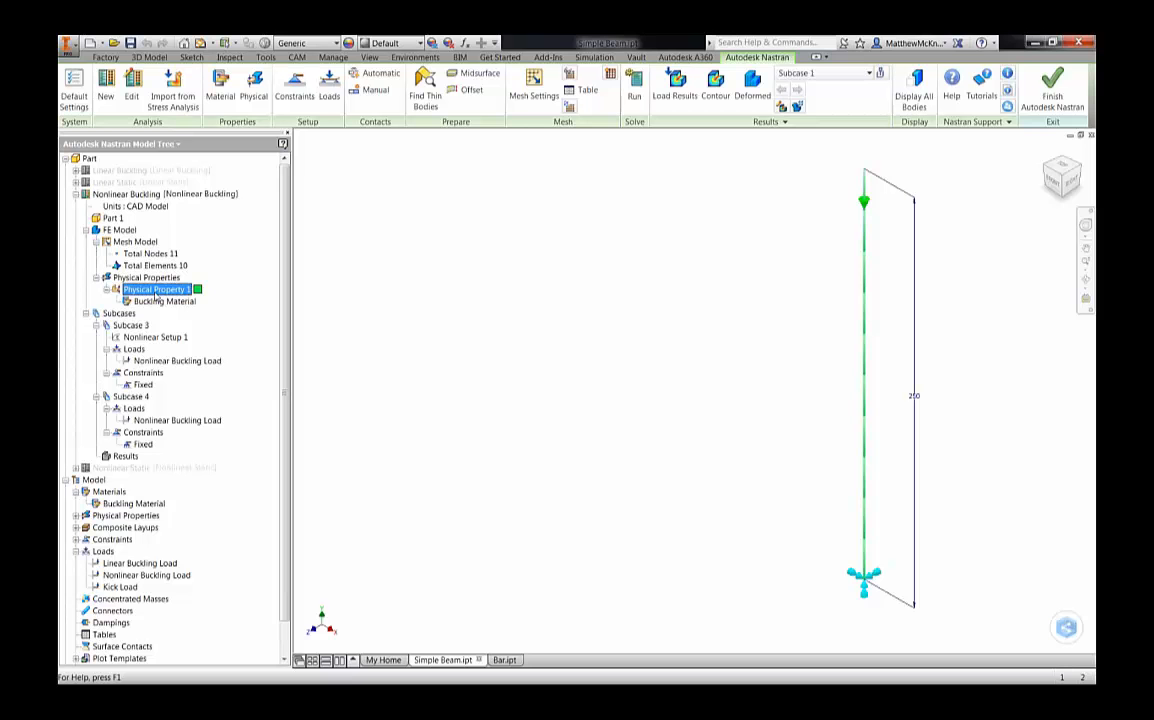
- Inspect the Nonlinear Buckling Load's Fy force in Subcase 3 without changing it, and check that subcase's Fixed constraint
{"action": "left_click", "coordinate": [180, 361]}
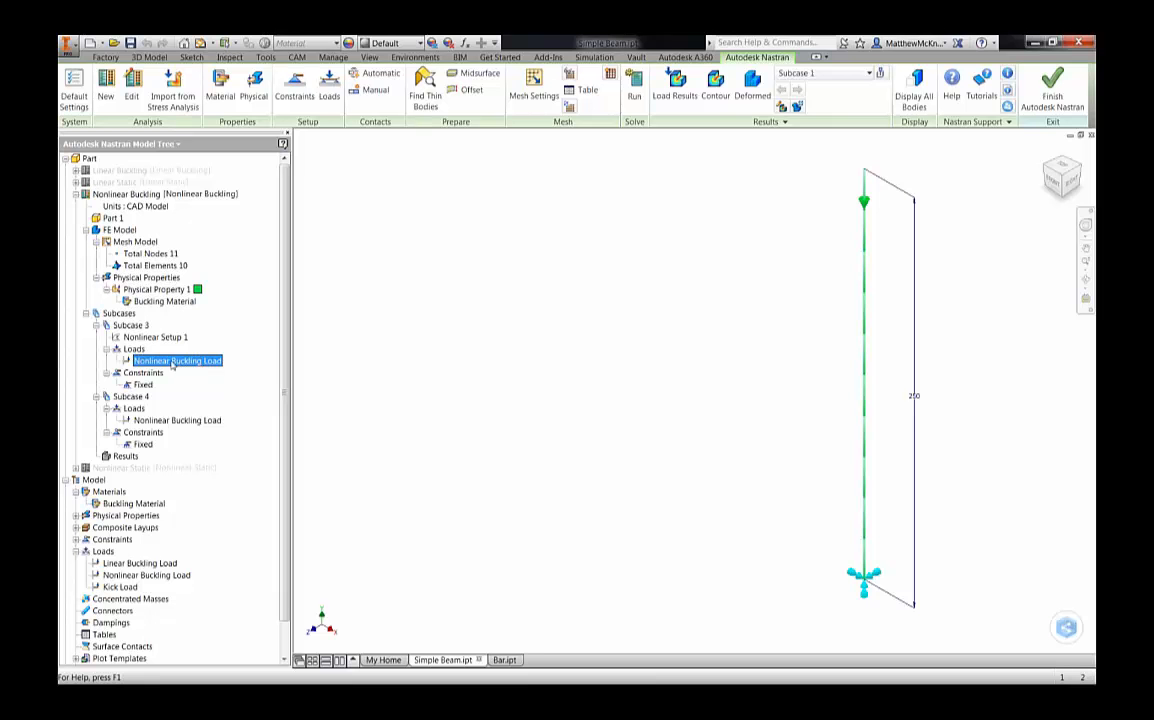
{"action": "right_click", "coordinate": [166, 367]}
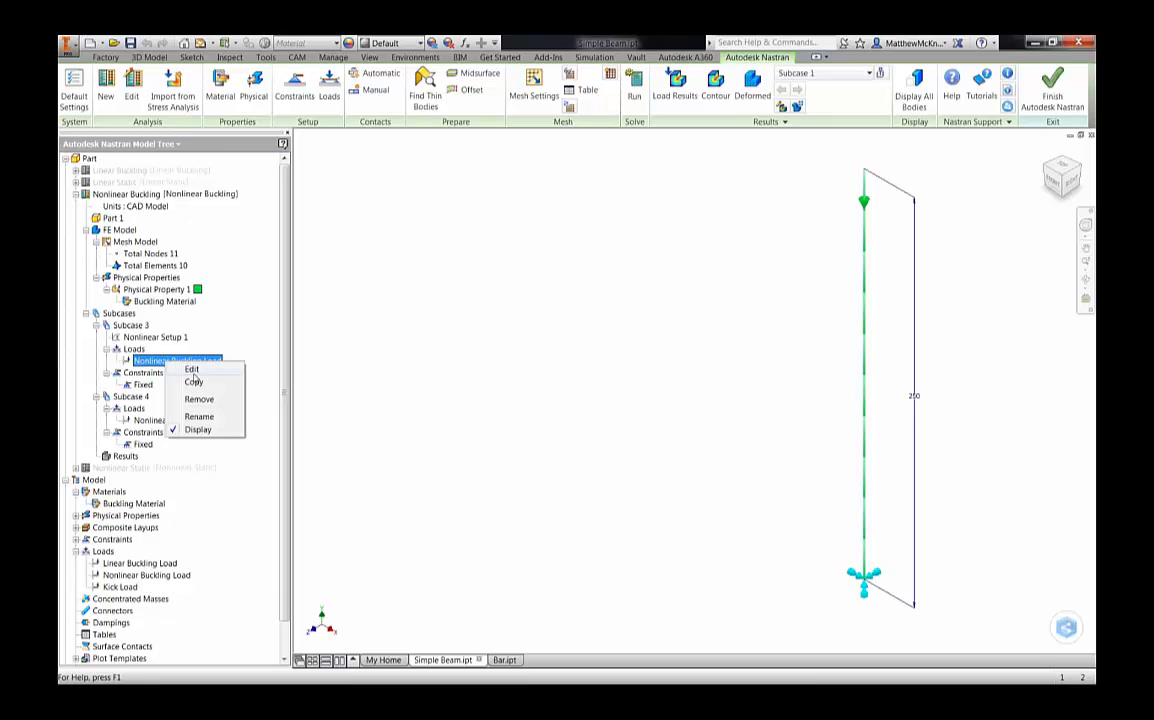
{"action": "left_click", "coordinate": [176, 372]}
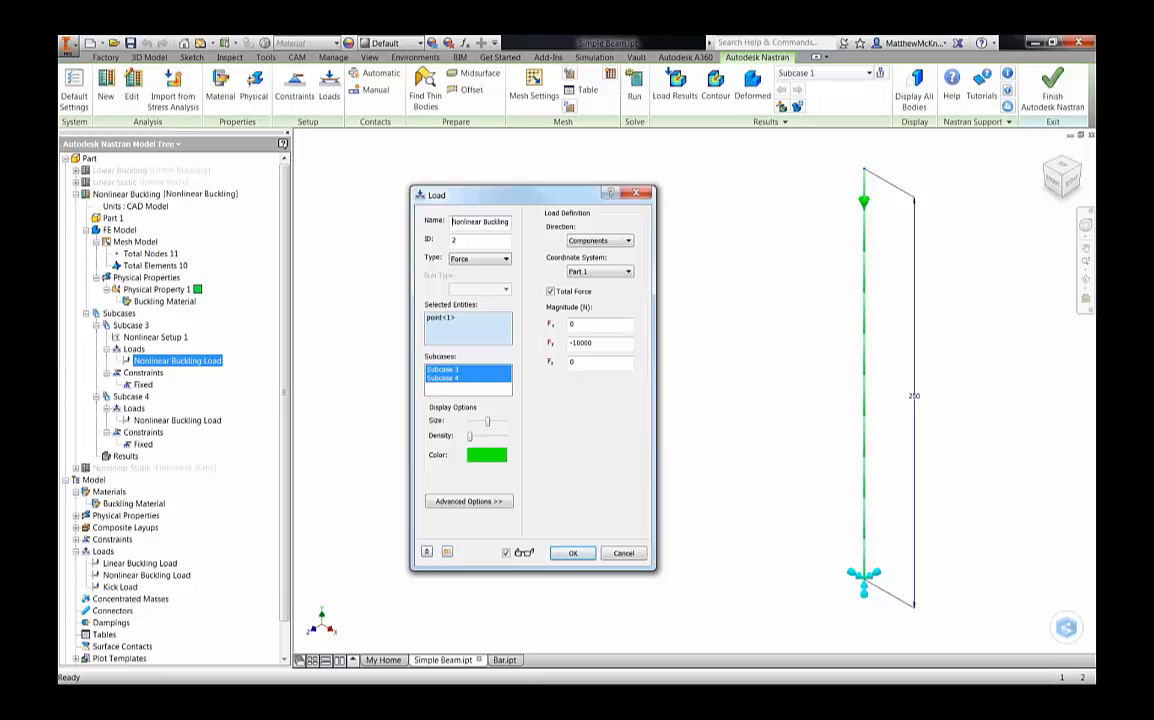
{"action": "left_click_drag", "start_coordinate": [595, 343], "coordinate": [561, 345]}
{"action": "left_click", "coordinate": [561, 346]}
{"action": "left_click", "coordinate": [623, 553]}
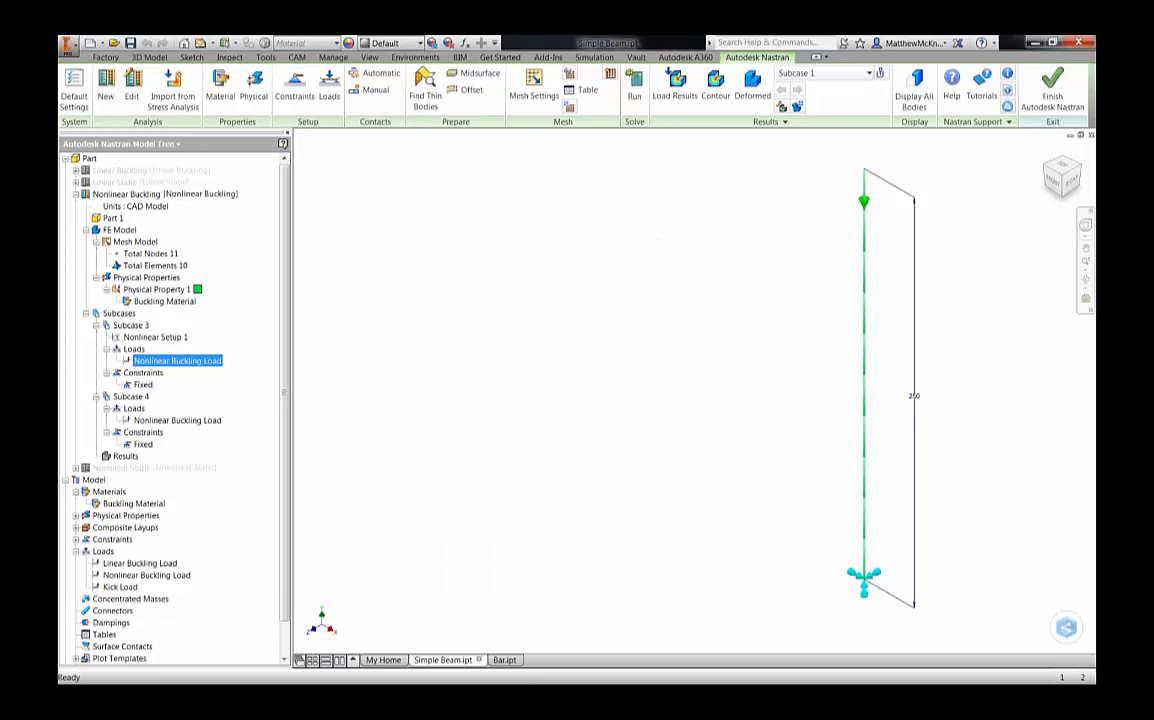
{"action": "left_click", "coordinate": [144, 385]}
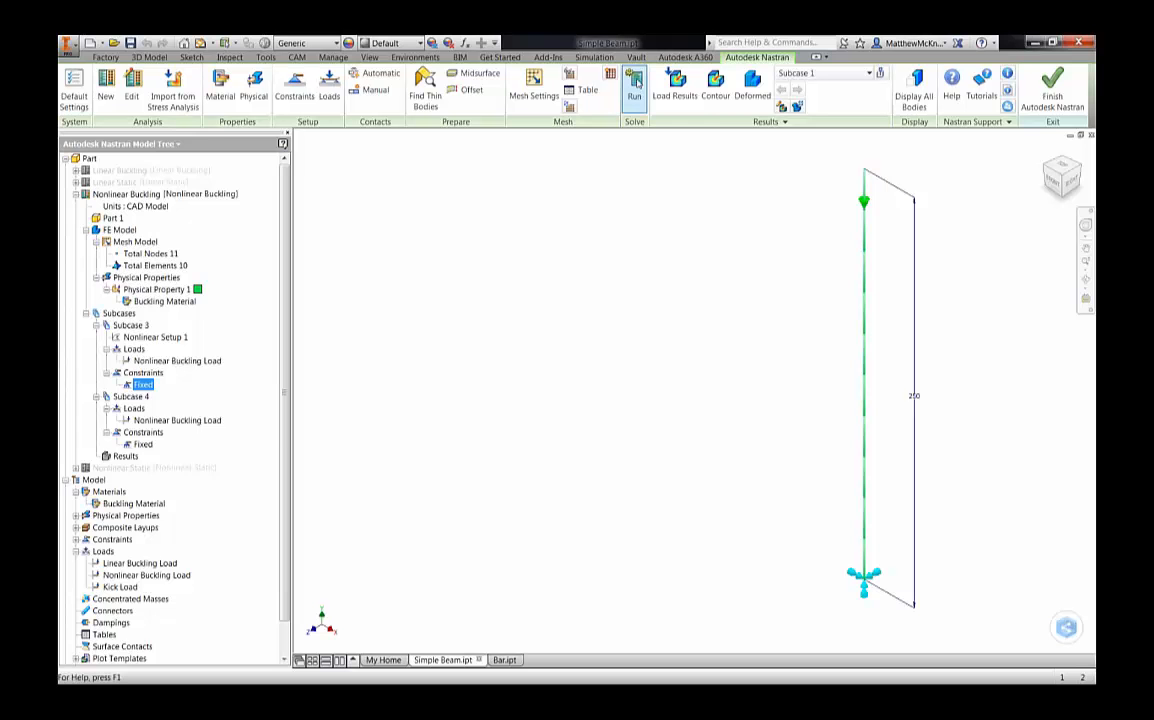
- Solve the Nonlinear Buckling analysis and examine the Mode 1 eigenvalue among the result sets, keeping INCR 10, LOAD=1.0 selected
{"action": "left_click", "coordinate": [634, 84]}
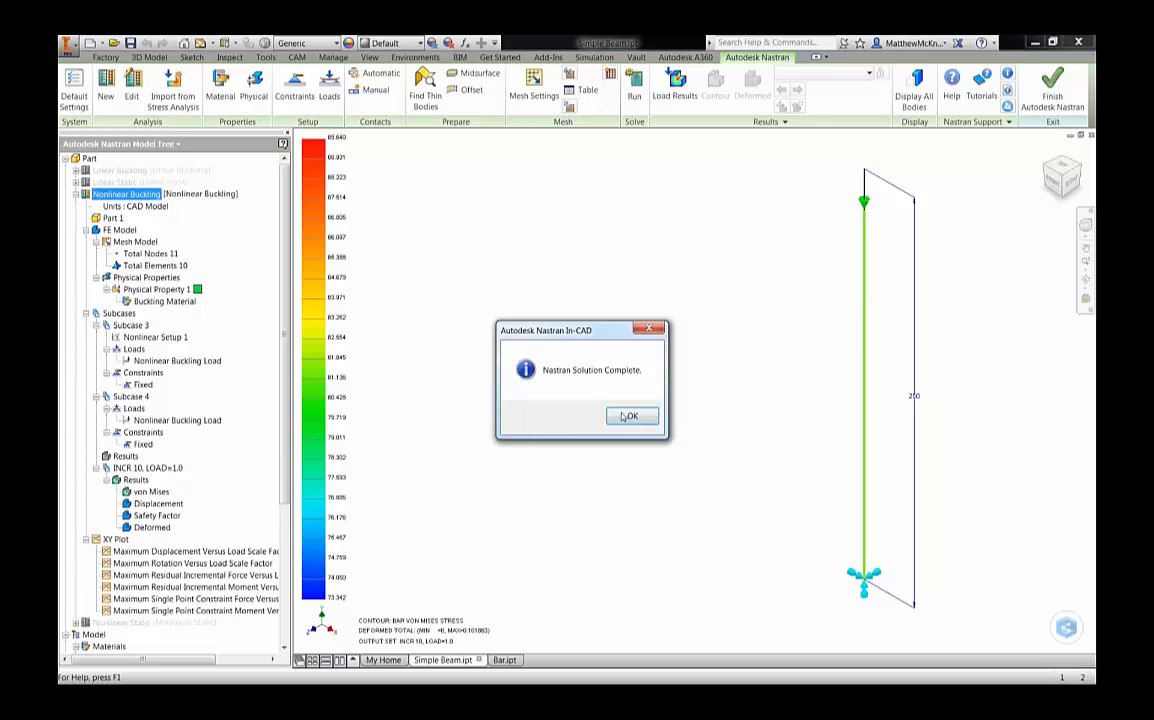
{"action": "left_click", "coordinate": [629, 416]}
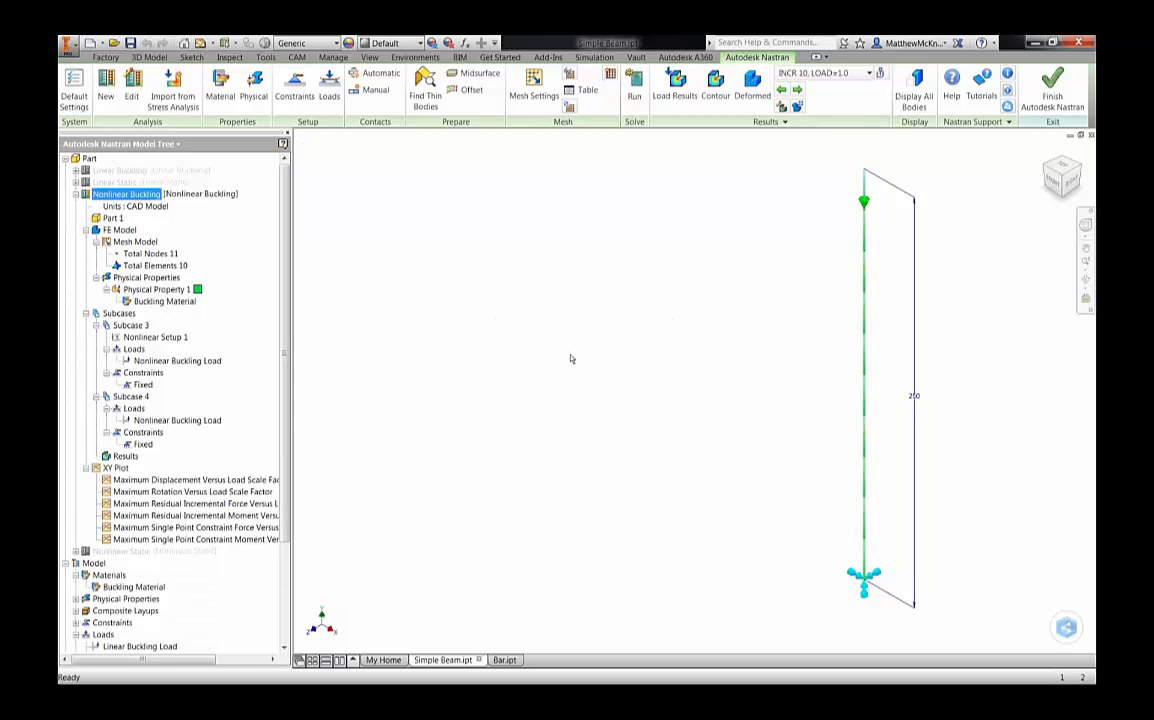
{"action": "left_click", "coordinate": [866, 75]}
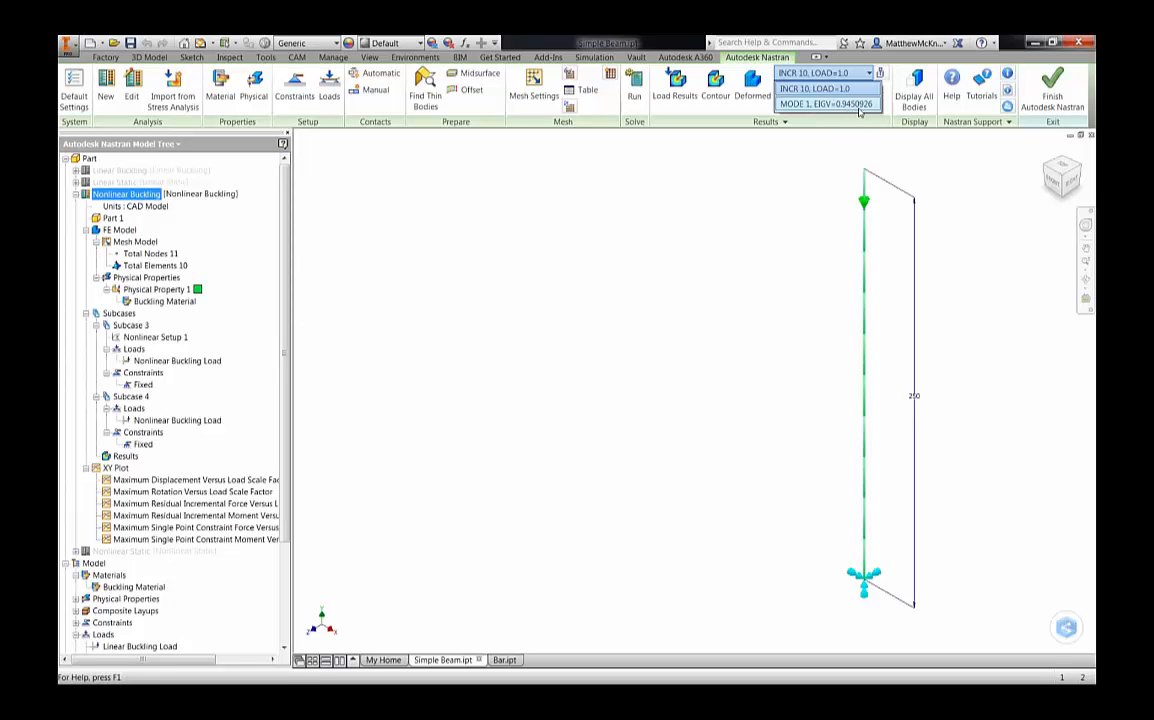
{"action": "left_click", "coordinate": [827, 172]}
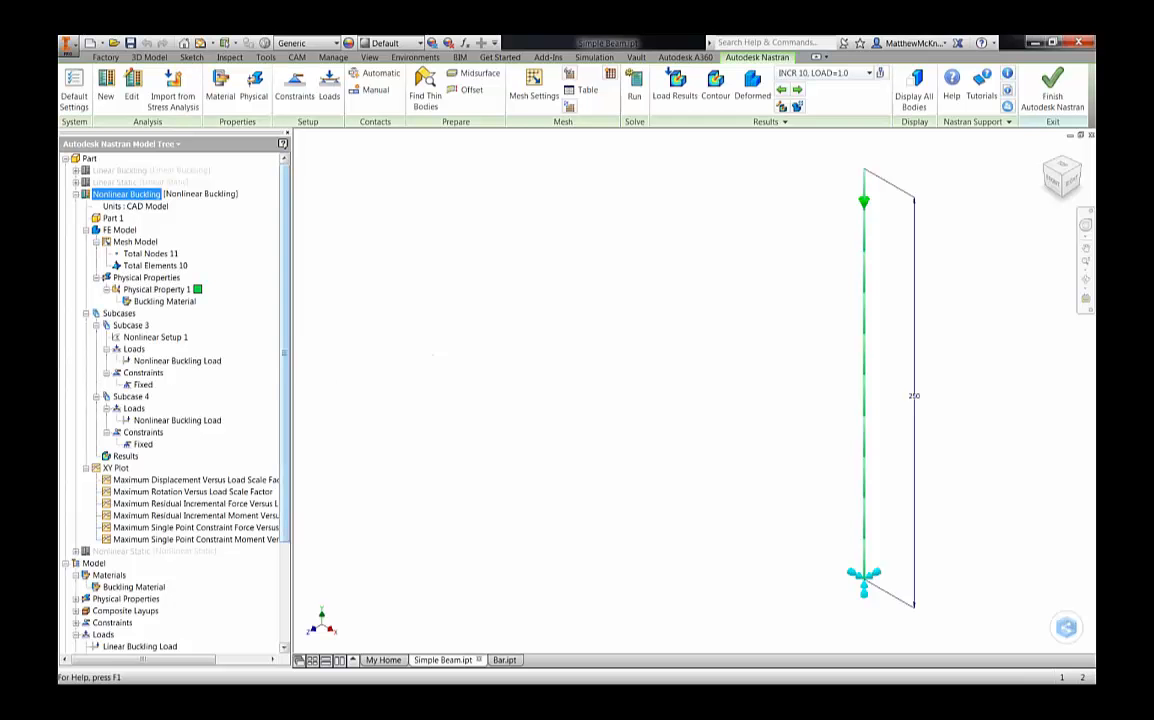
- Set Nonlinear Static as the active analysis
{"action": "scroll", "coordinate": [286, 418], "scroll_direction": "down", "scroll_amount": 1}
{"action": "scroll", "coordinate": [287, 400], "scroll_direction": "up", "scroll_amount": 1}
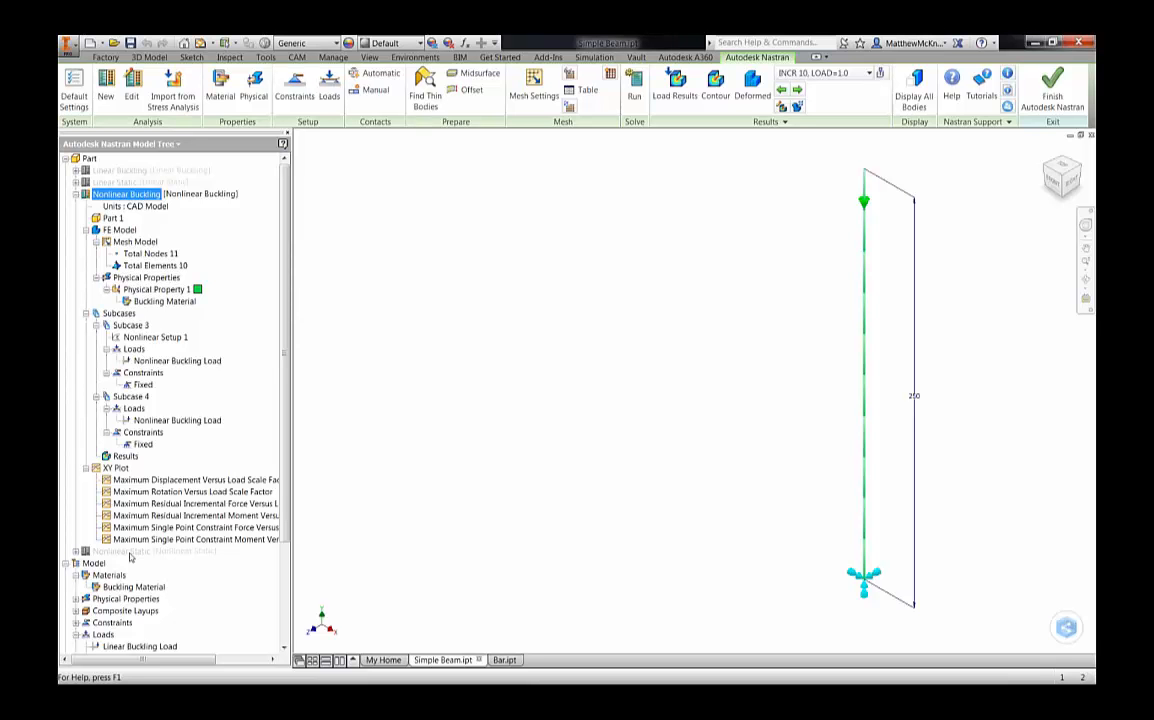
{"action": "left_click", "coordinate": [122, 551]}
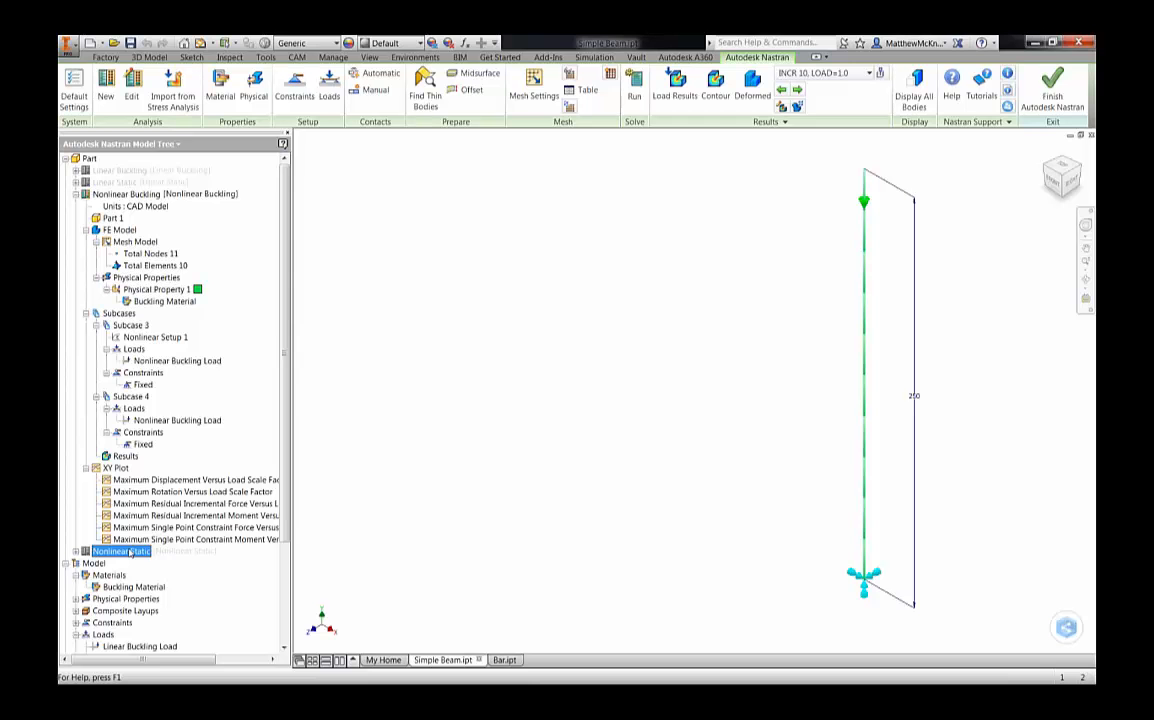
{"action": "right_click", "coordinate": [130, 551]}
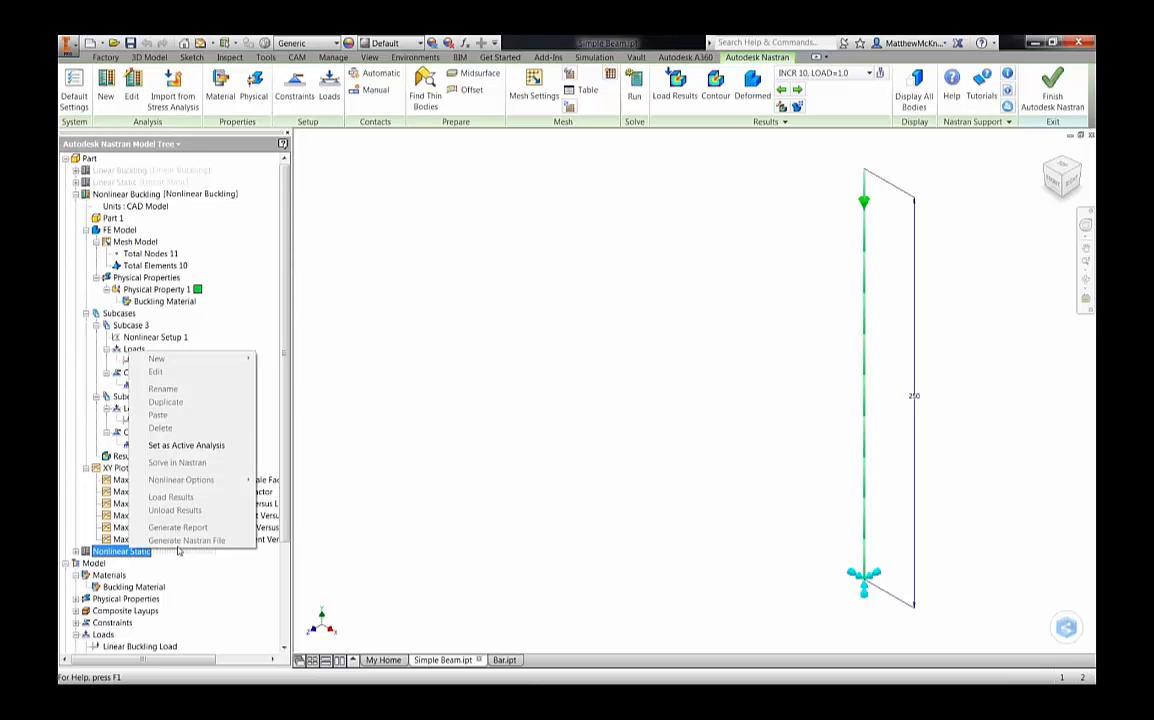
{"action": "left_click", "coordinate": [163, 446]}
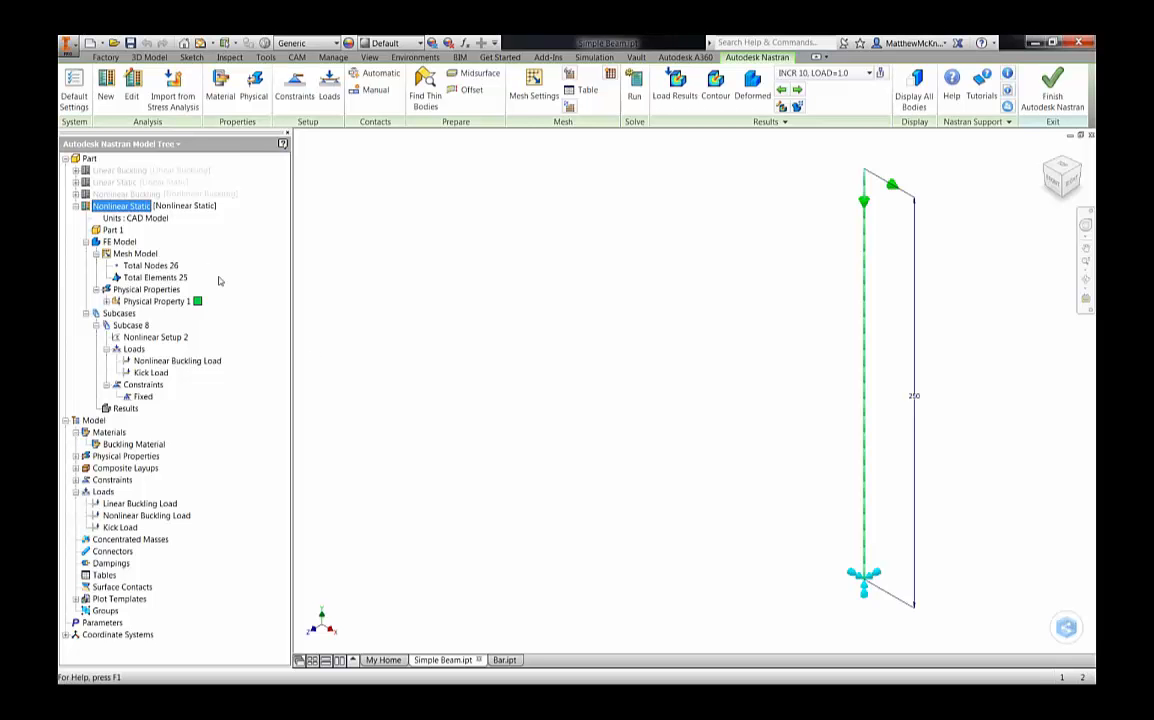
- Regenerate the Nonlinear Static analysis mesh with an element size of 25 mm
{"action": "right_click", "coordinate": [140, 255]}
{"action": "left_click", "coordinate": [155, 264]}
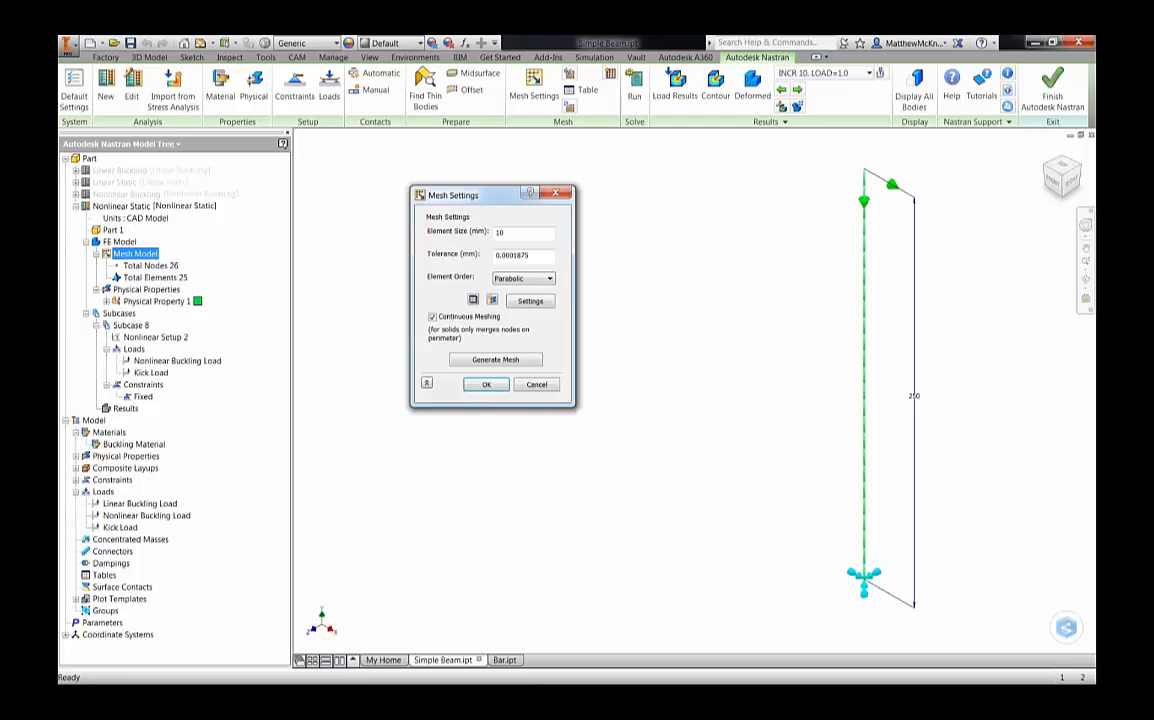
{"action": "double_click", "coordinate": [511, 232]}
{"action": "type", "text": "25"}
{"action": "left_click", "coordinate": [486, 385]}
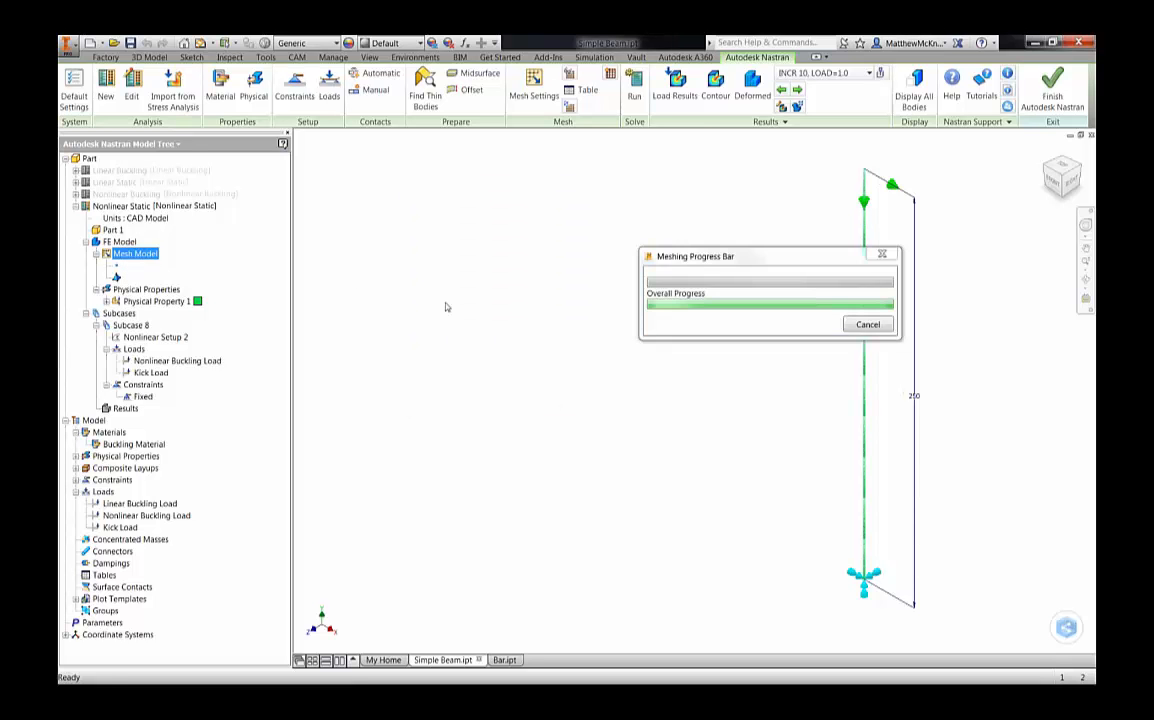
- Review the Nonlinear Static analysis's Physical Property 1, Buckling Material, Nonlinear Buckling Load and Fixed constraint
{"action": "left_click", "coordinate": [156, 301]}
{"action": "left_click", "coordinate": [106, 301]}
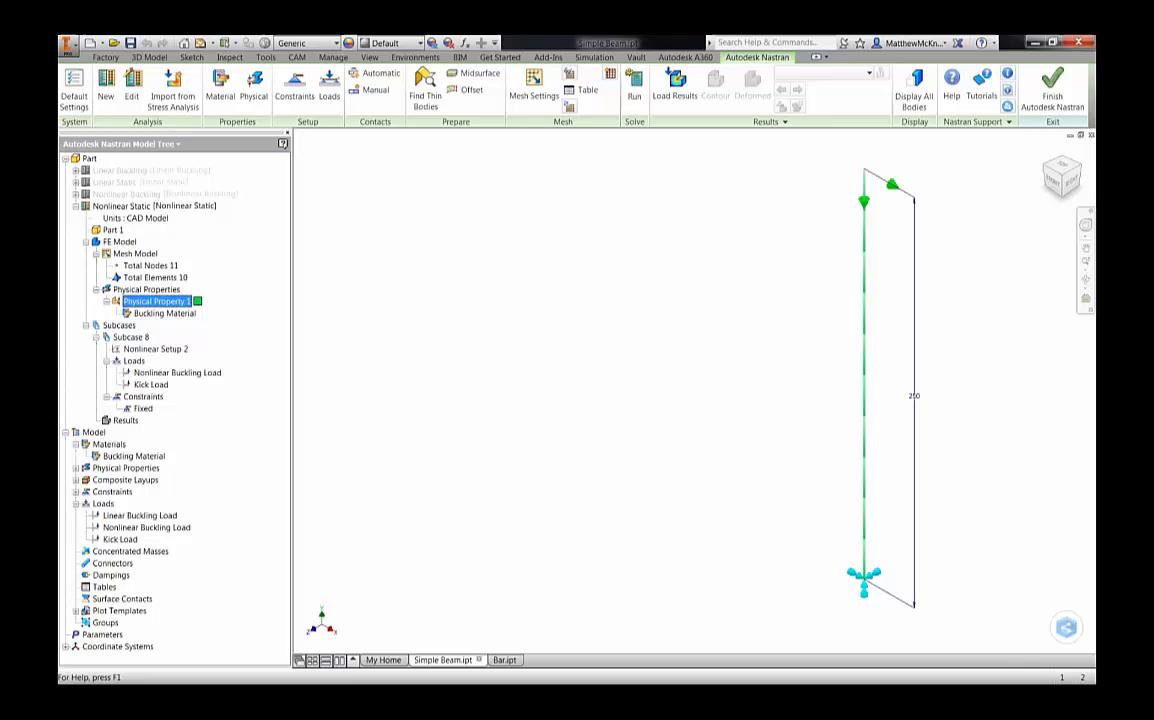
{"action": "left_click", "coordinate": [148, 312]}
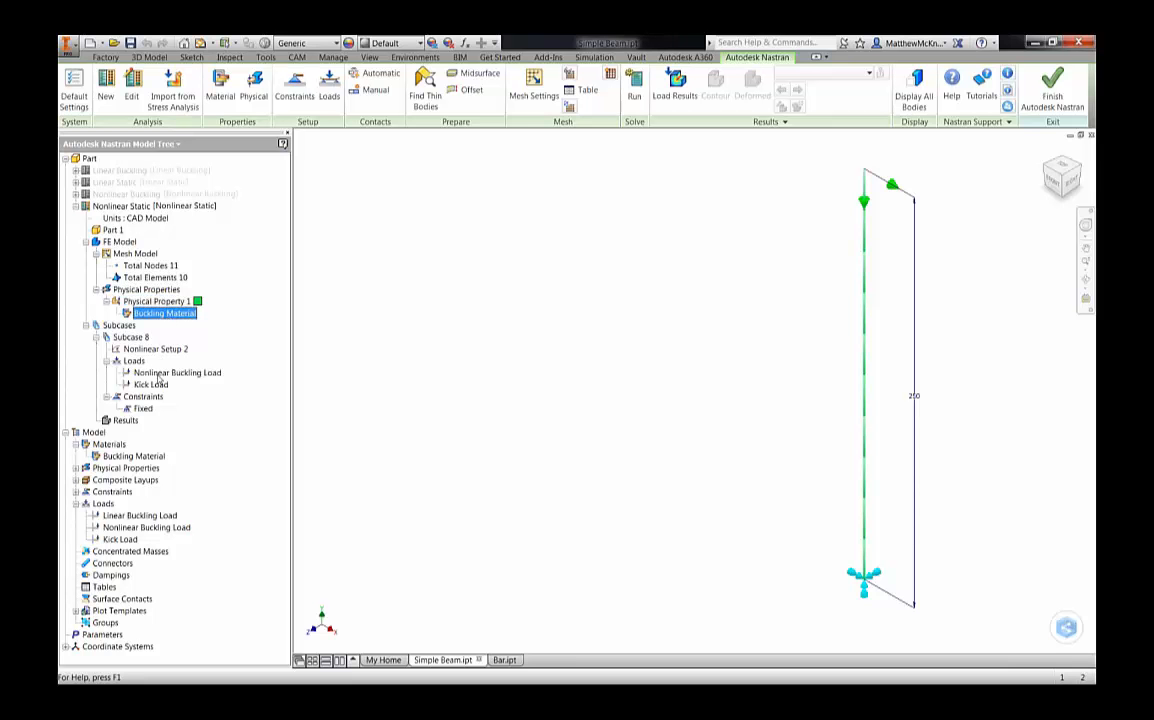
{"action": "left_click", "coordinate": [177, 373]}
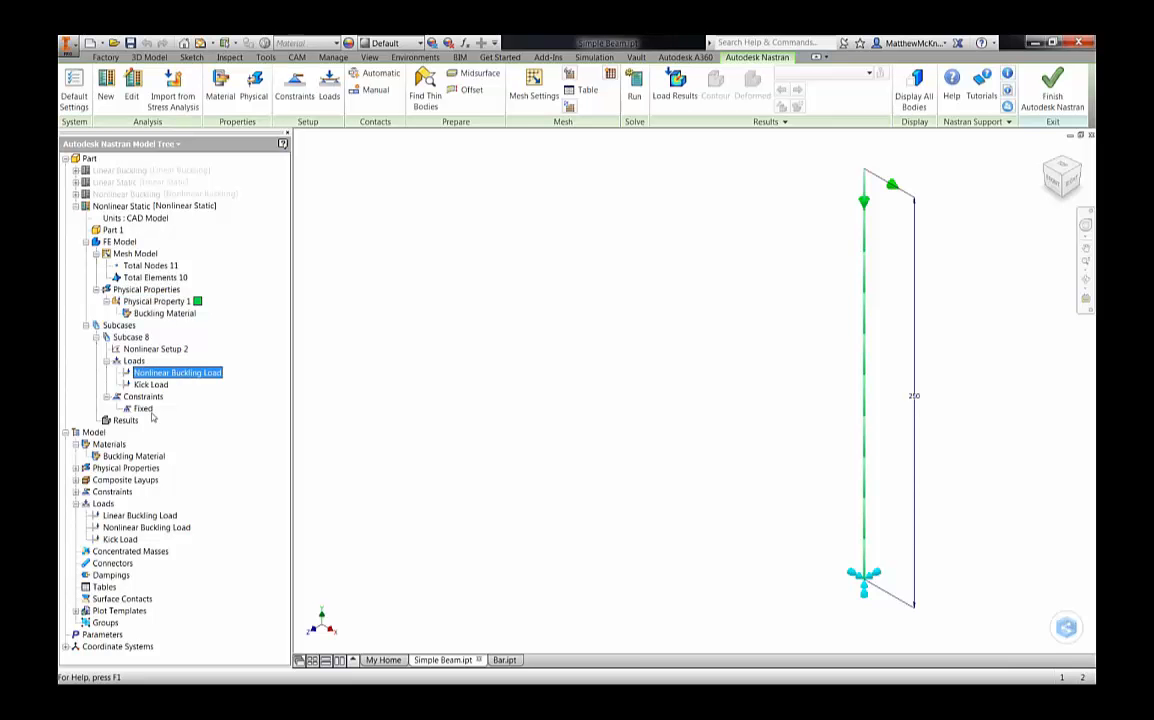
{"action": "left_click", "coordinate": [143, 408]}
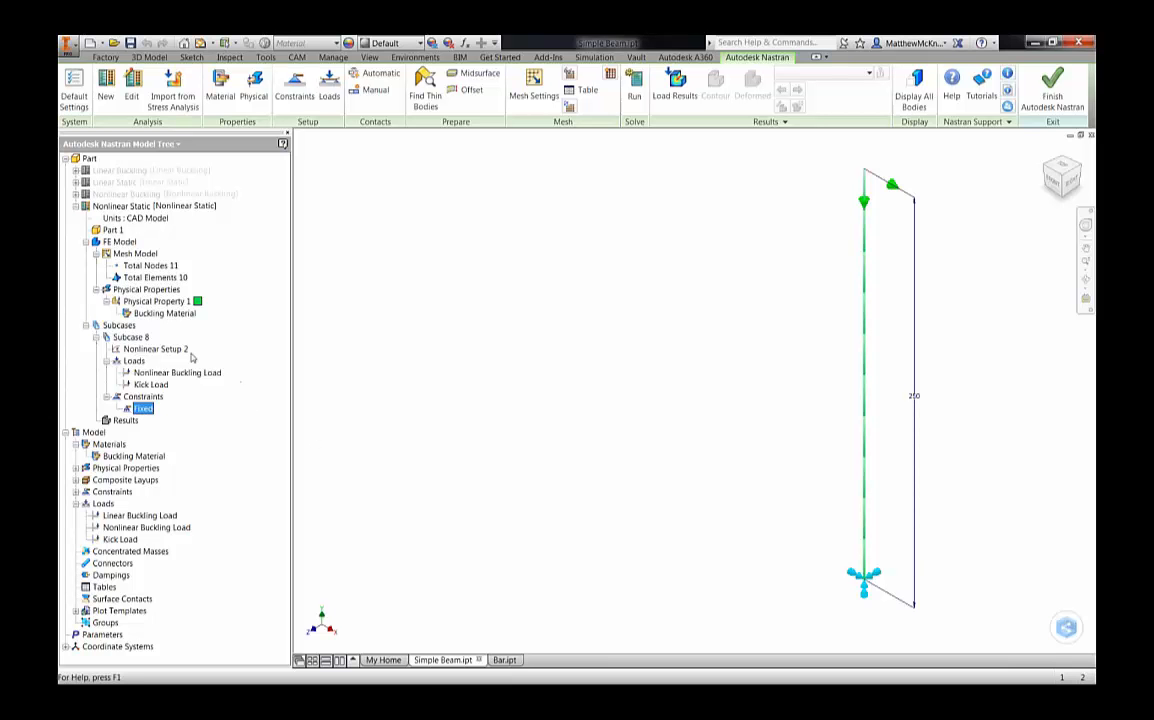
- Configure Nonlinear Setup 2 in Subcase 8 with 40 increments and intermediate output enabled, keeping arc length off
{"action": "right_click", "coordinate": [153, 350]}
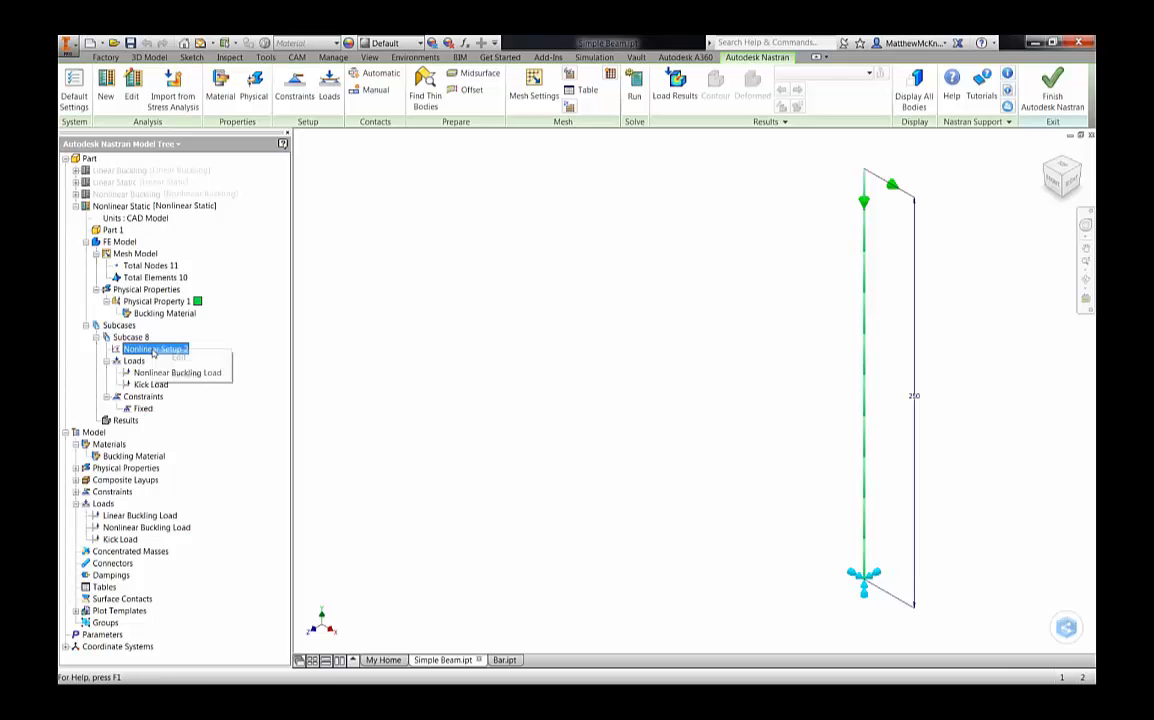
{"action": "left_click", "coordinate": [178, 358]}
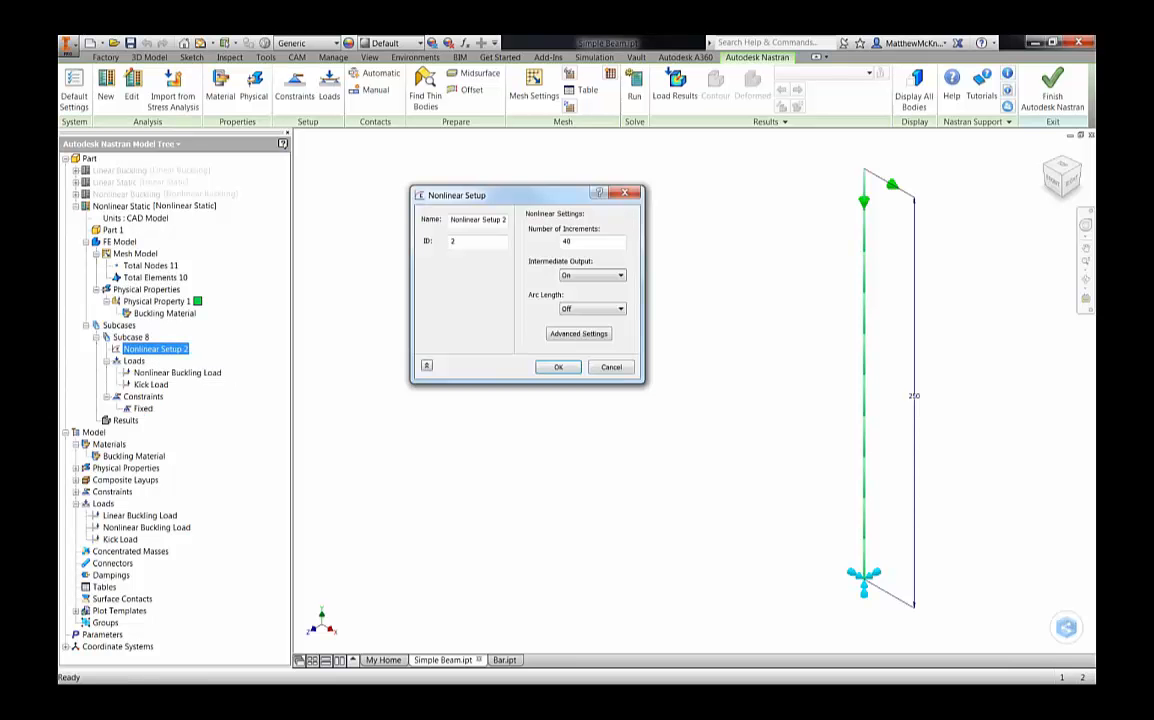
{"action": "left_click_drag", "start_coordinate": [577, 242], "coordinate": [541, 249]}
{"action": "type", "text": "10"}
{"action": "left_click_drag", "start_coordinate": [574, 242], "coordinate": [545, 243]}
{"action": "type", "text": "40"}
{"action": "left_click", "coordinate": [578, 277]}
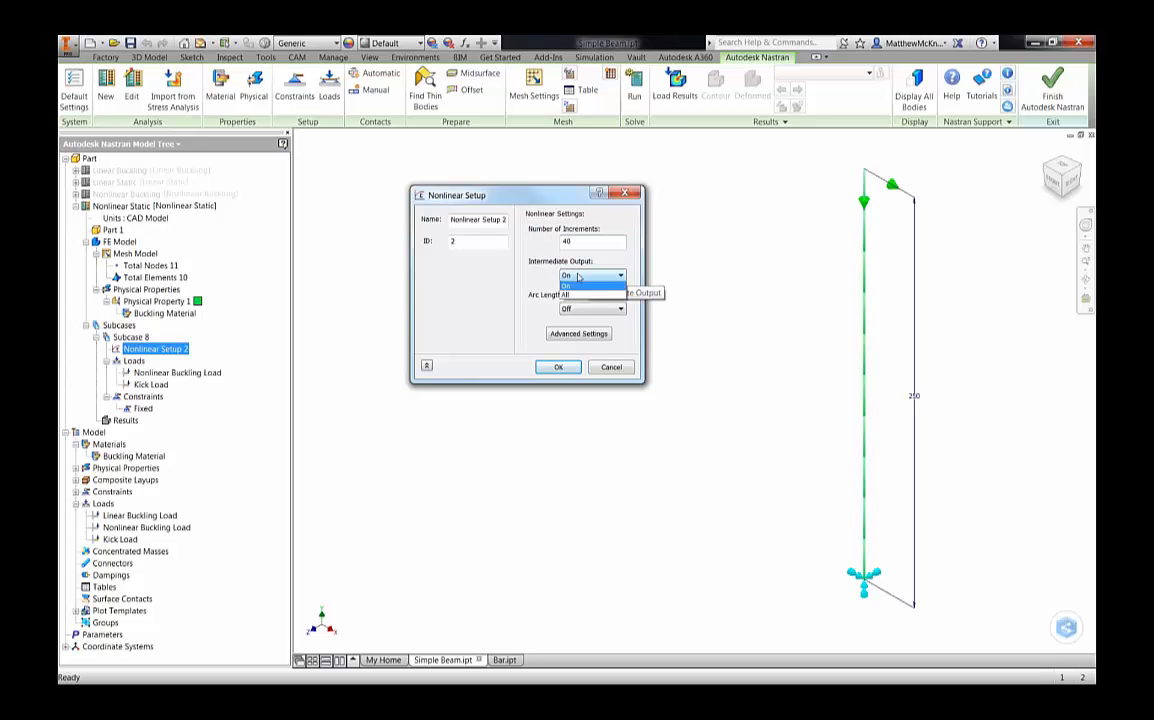
{"action": "left_click", "coordinate": [578, 283]}
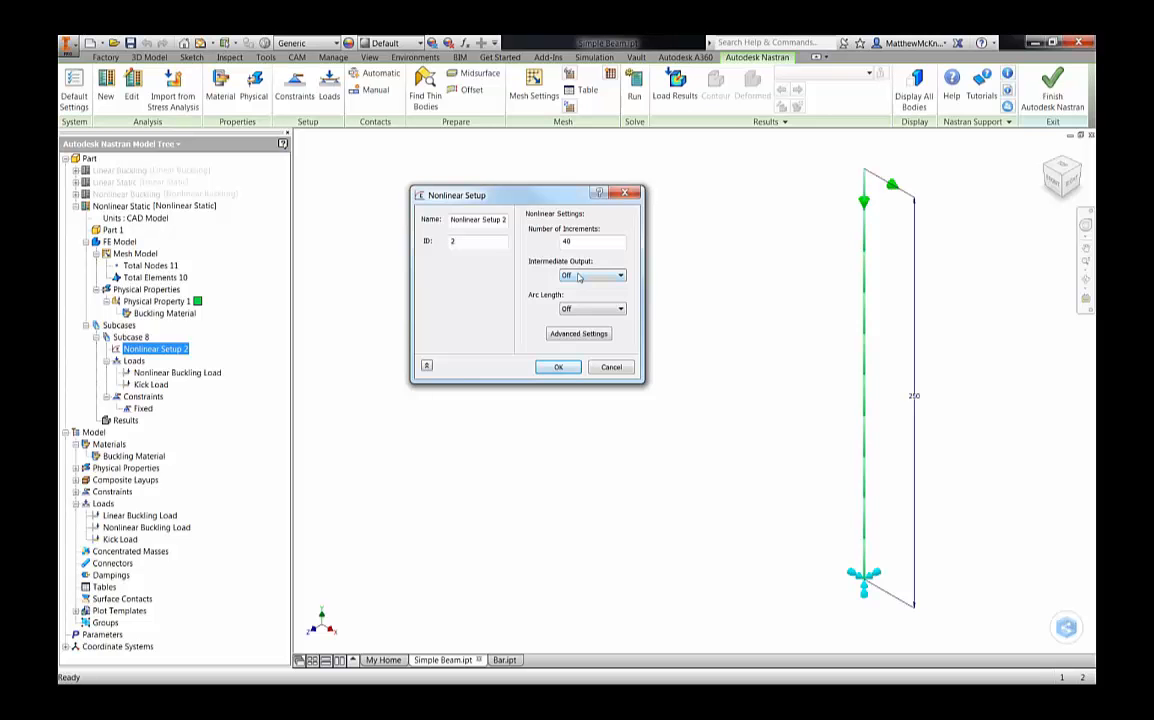
{"action": "left_click", "coordinate": [580, 277]}
{"action": "left_click", "coordinate": [595, 291]}
{"action": "left_click", "coordinate": [557, 367]}
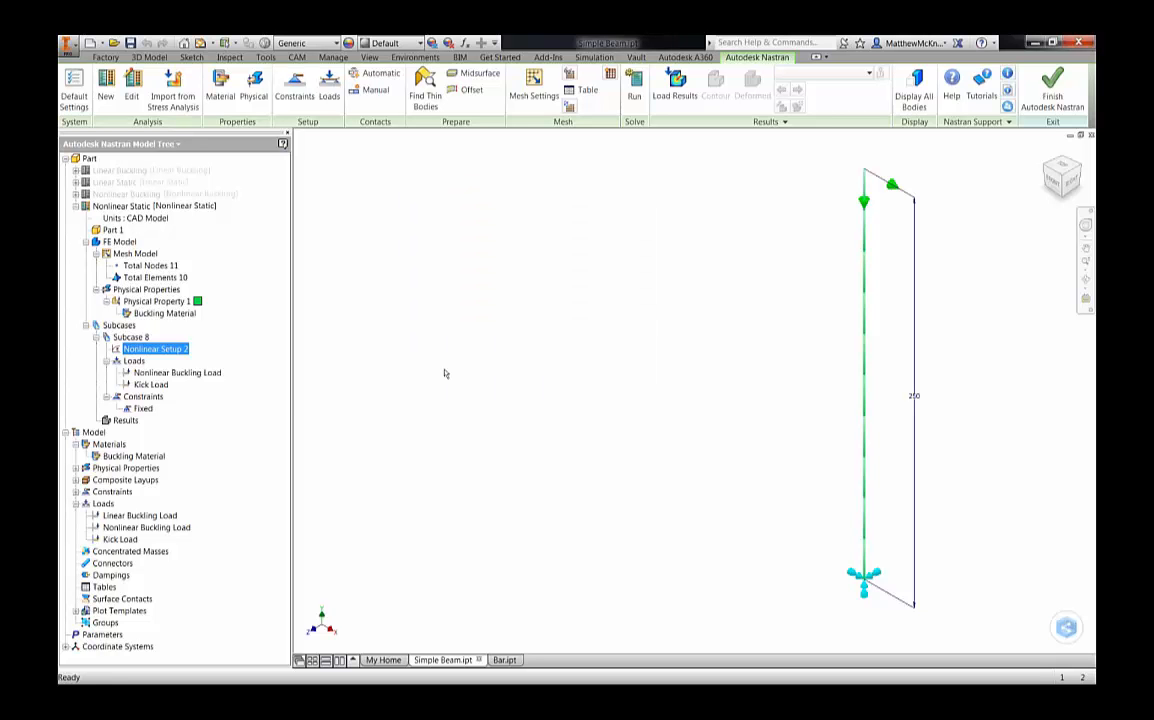
- Inspect the Kick Load's Fx force in Subcase 8 without changing the load
{"action": "left_click", "coordinate": [148, 386]}
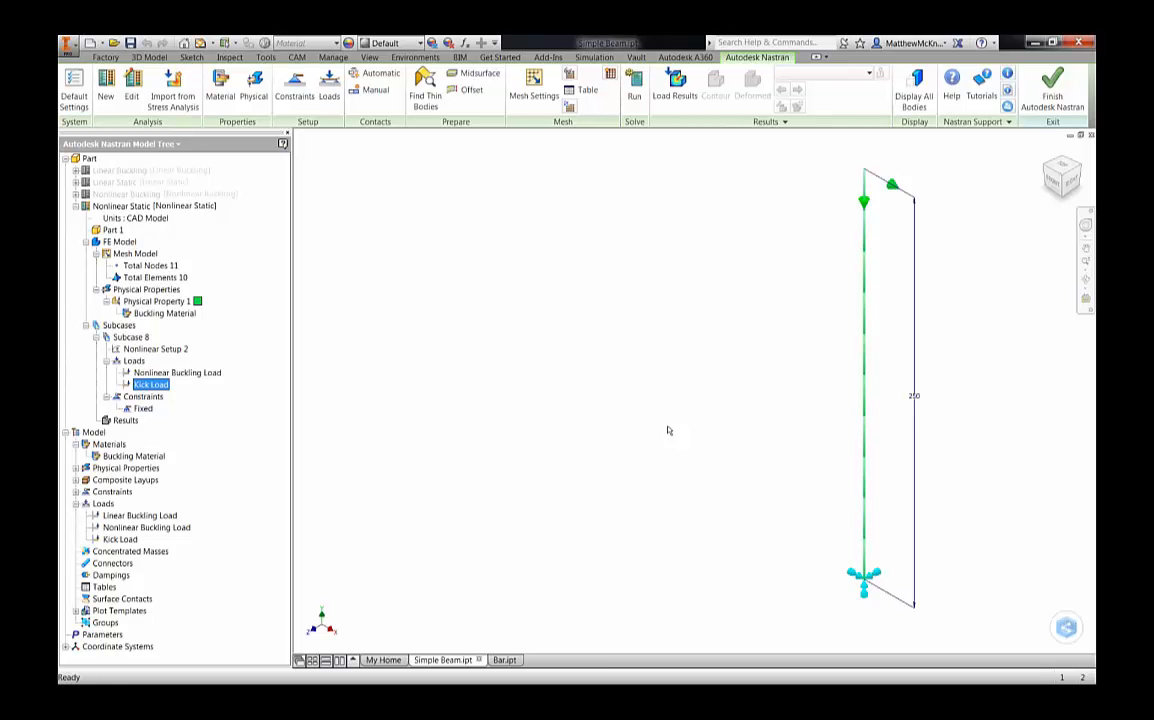
{"action": "right_click", "coordinate": [152, 385]}
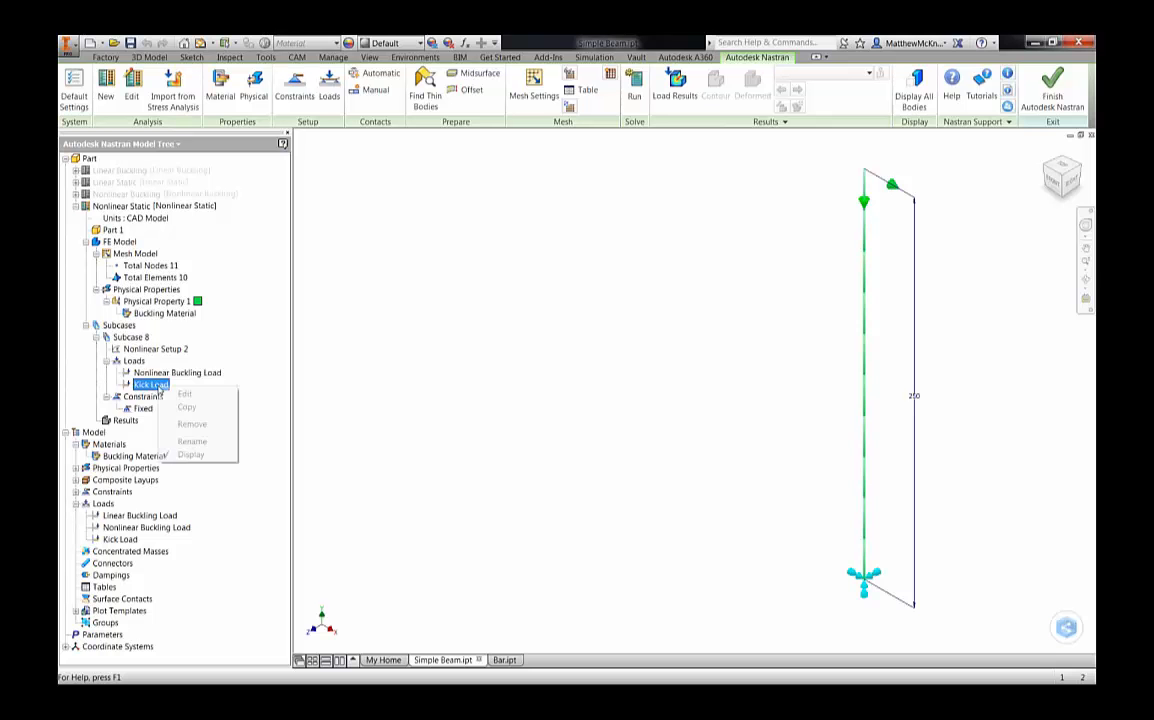
{"action": "left_click", "coordinate": [186, 394]}
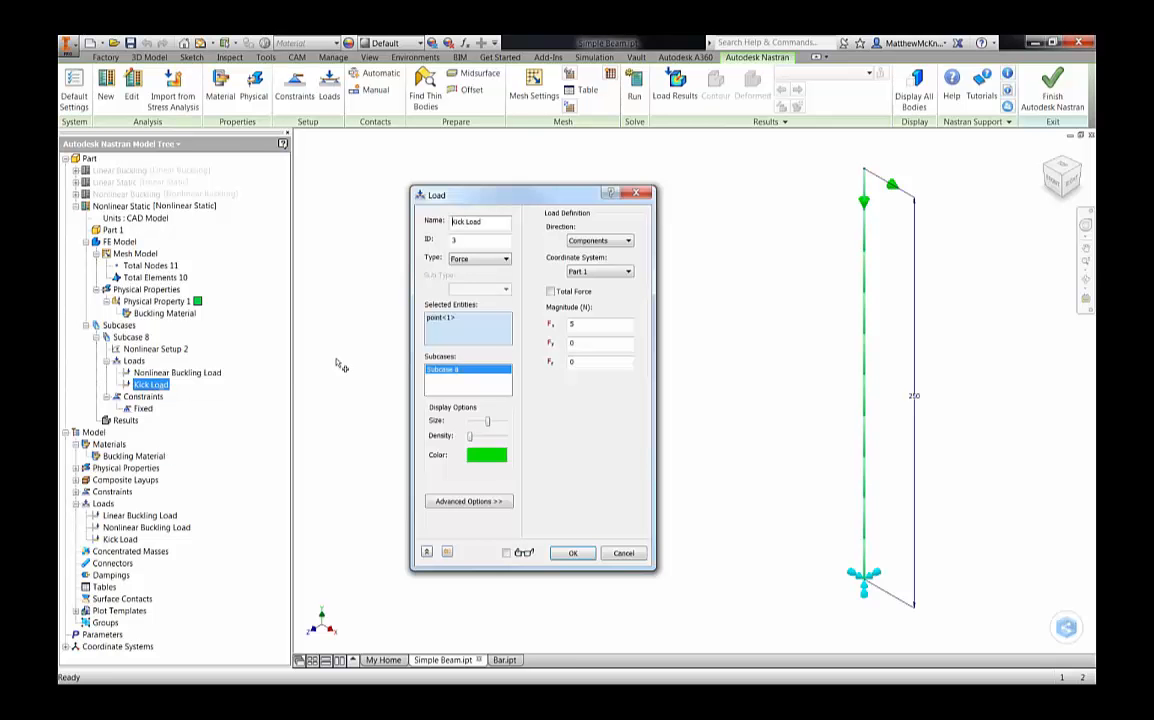
{"action": "left_click_drag", "start_coordinate": [498, 203], "coordinate": [507, 202]}
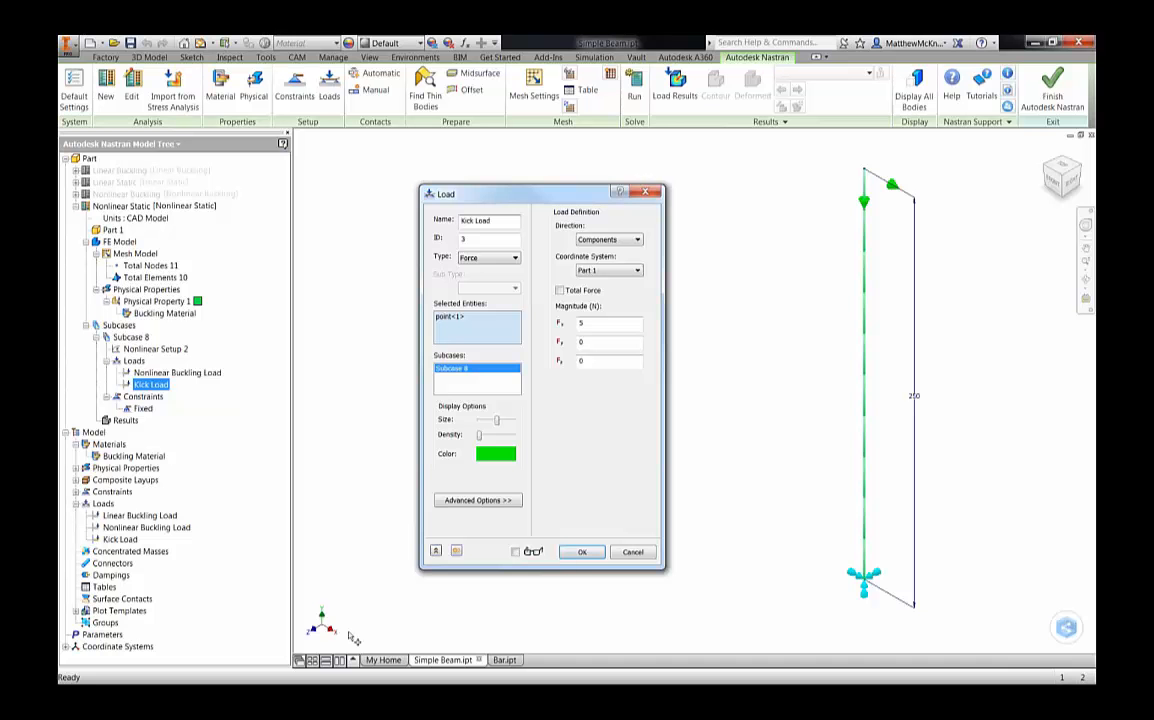
{"action": "left_click", "coordinate": [591, 322]}
{"action": "left_click", "coordinate": [633, 553]}
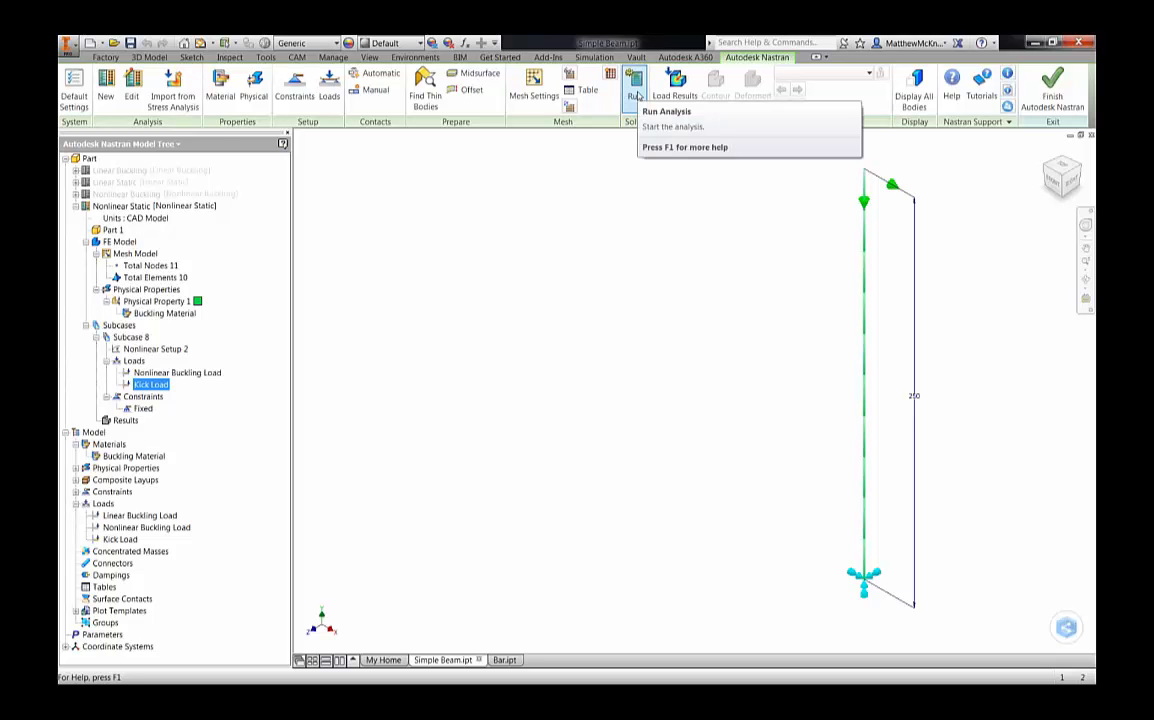
- Solve the Nonlinear Static analysis and display the bar von Mises stress contour for INCR 40, LOAD=1.0
{"action": "left_click", "coordinate": [636, 92]}
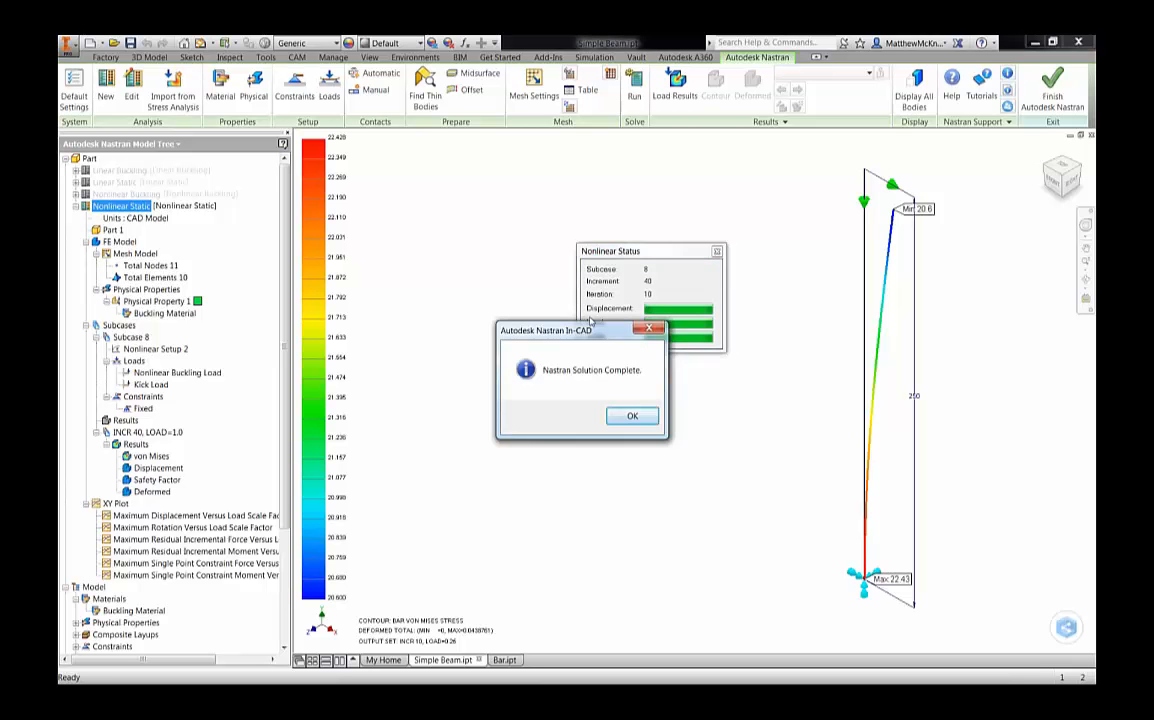
{"action": "left_click", "coordinate": [632, 415]}
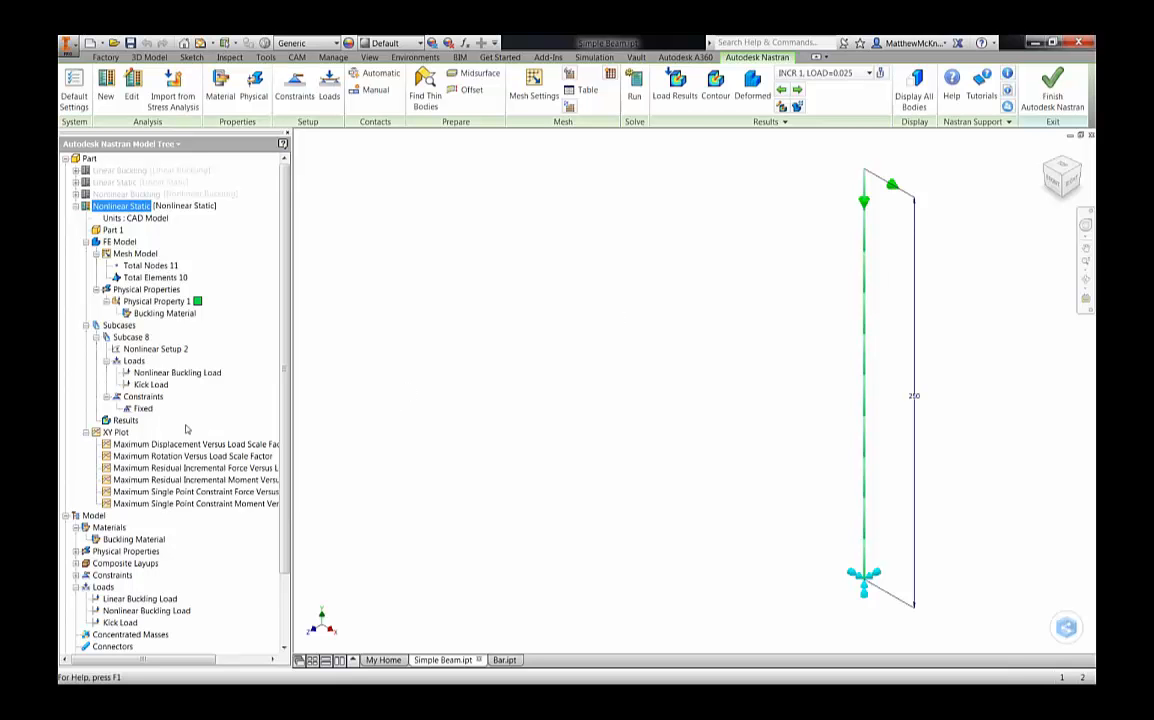
{"action": "right_click", "coordinate": [127, 423]}
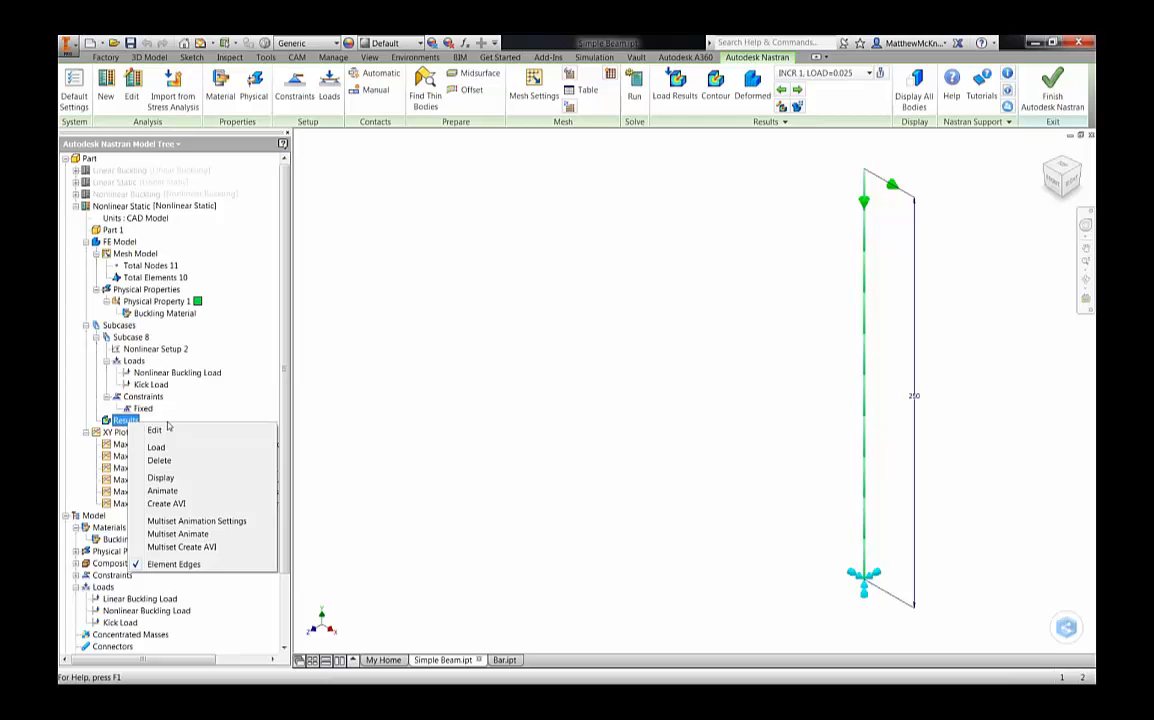
{"action": "left_click", "coordinate": [157, 430]}
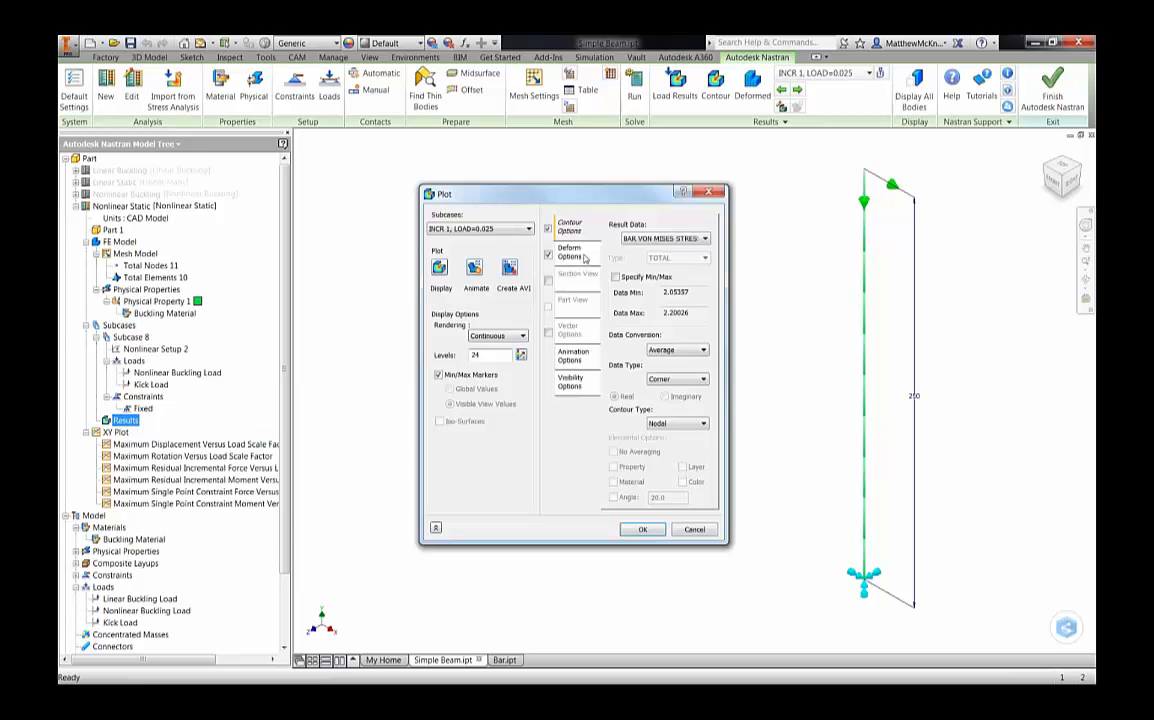
{"action": "left_click", "coordinate": [530, 229]}
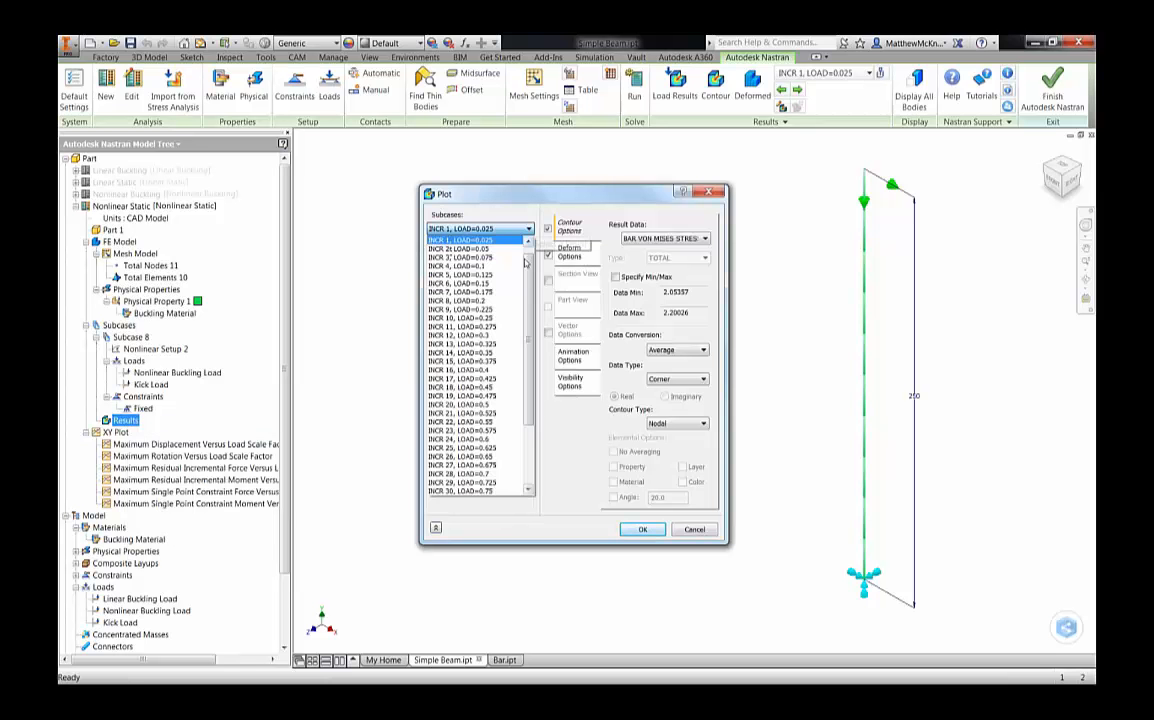
{"action": "left_click_drag", "start_coordinate": [529, 293], "coordinate": [530, 368]}
{"action": "left_click", "coordinate": [495, 491]}
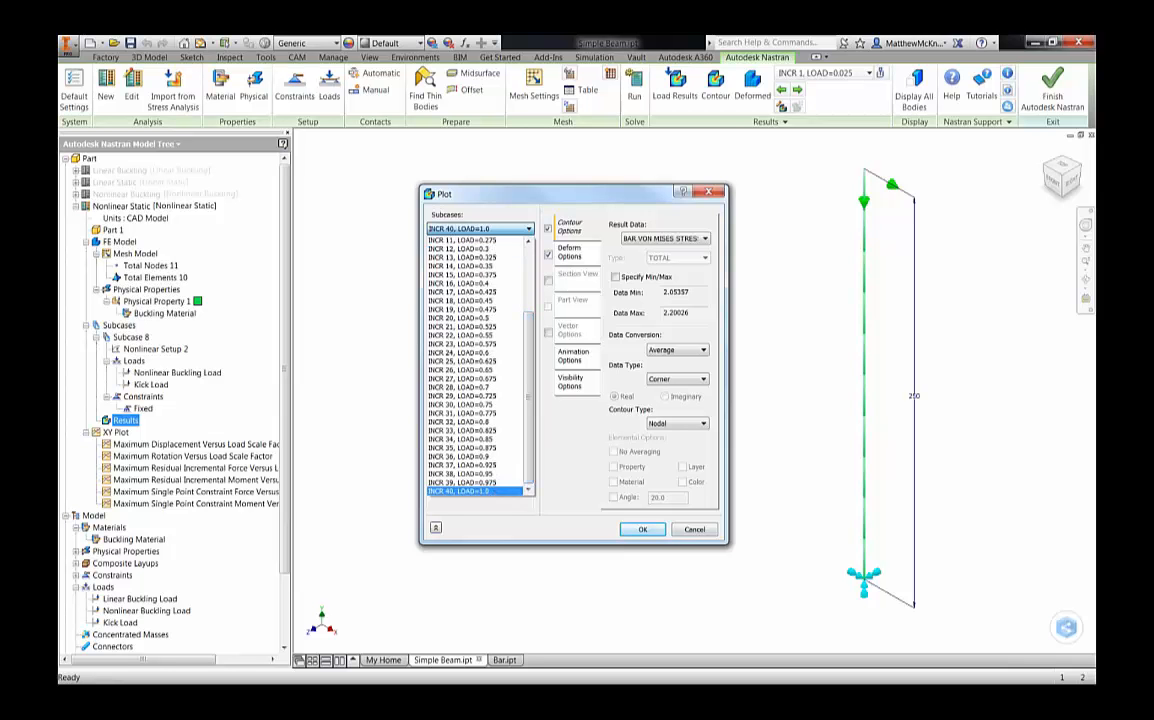
{"action": "left_click", "coordinate": [481, 229]}
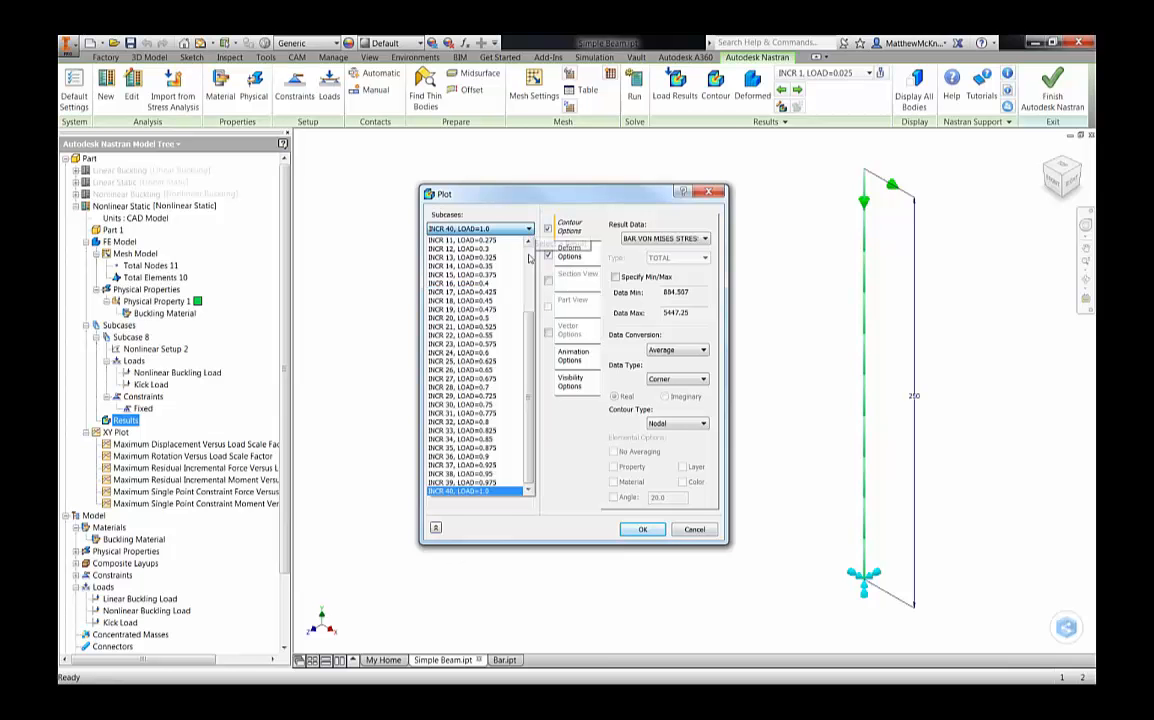
{"action": "left_click_drag", "start_coordinate": [529, 331], "coordinate": [530, 277]}
{"action": "scroll", "coordinate": [516, 413], "scroll_direction": "down", "scroll_amount": 3}
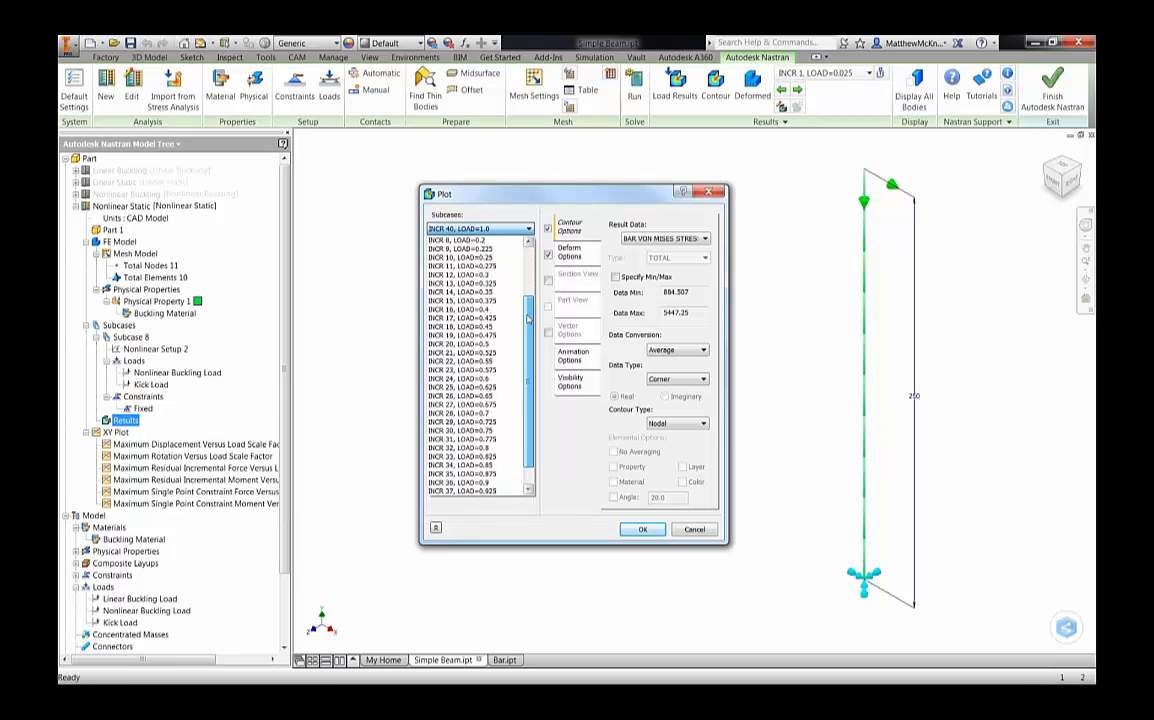
{"action": "left_click", "coordinate": [468, 491]}
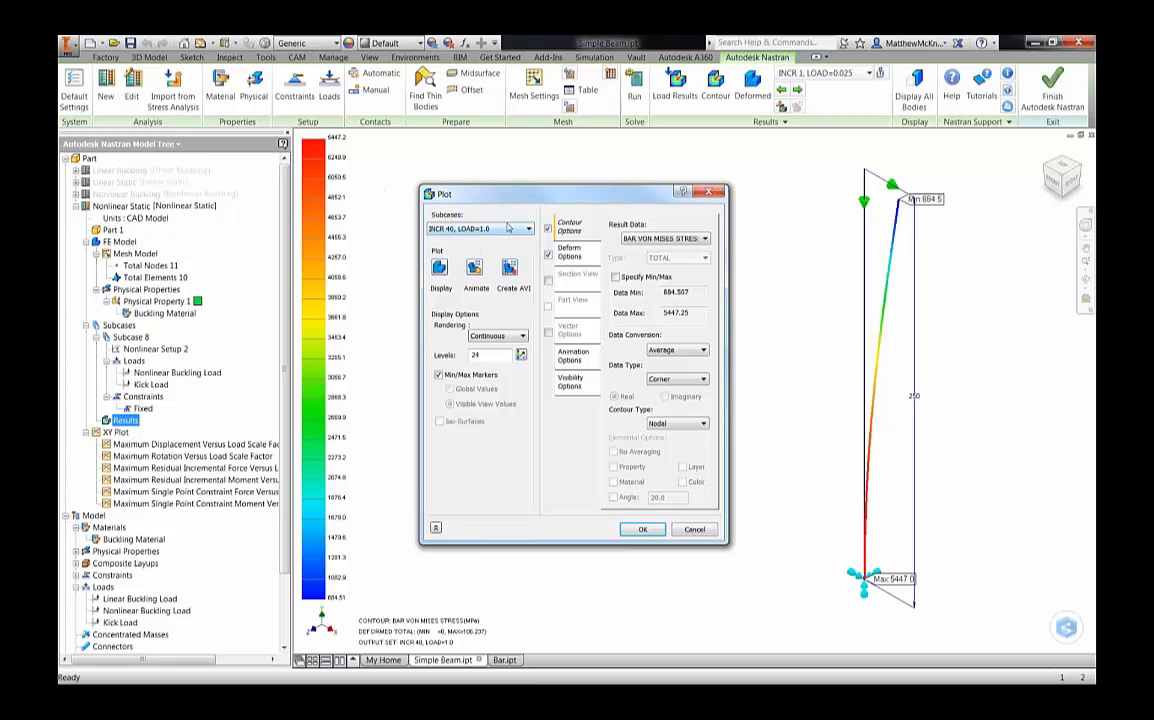
- Examine the total displacement contours for INCR 40, LOAD=1.0 and INCR 30, LOAD=0.75, leaving the plot settings unsaved
{"action": "left_click", "coordinate": [632, 239]}
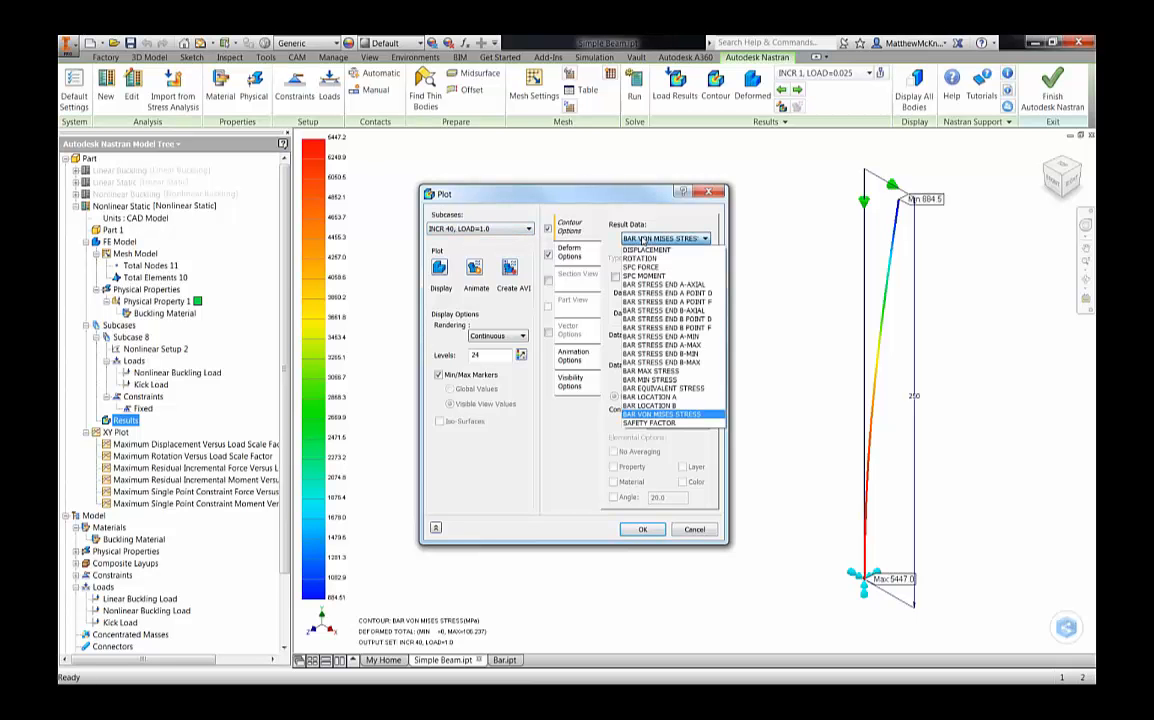
{"action": "left_click", "coordinate": [648, 250]}
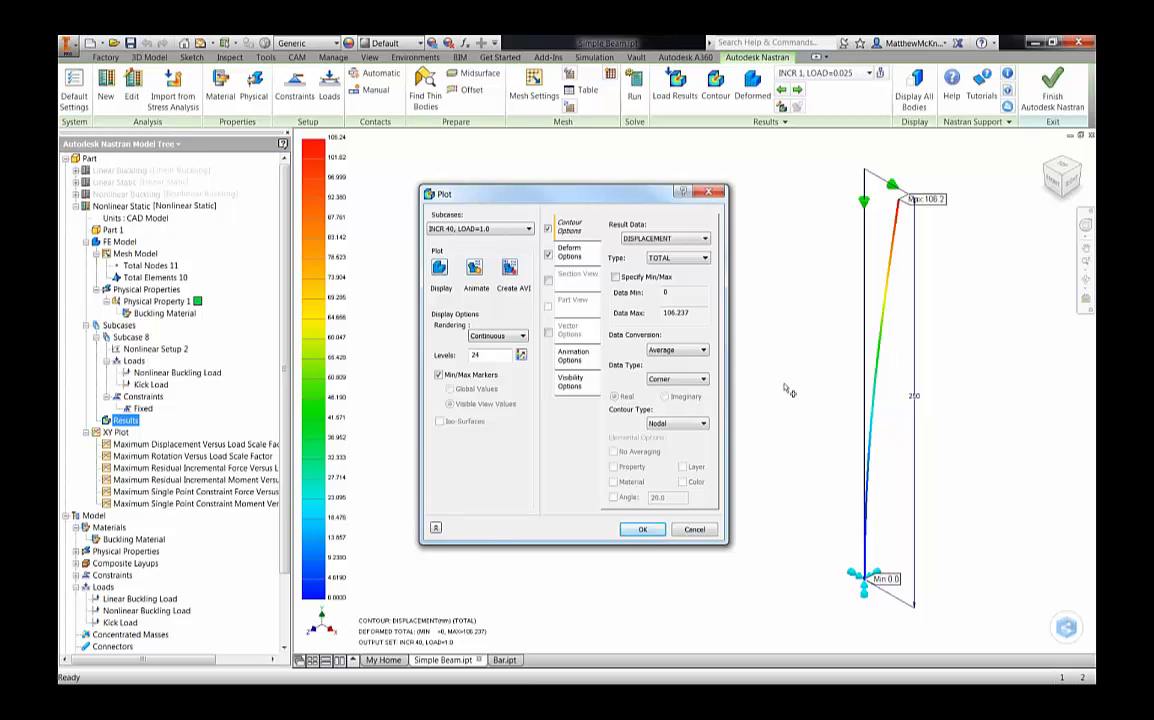
{"action": "left_click", "coordinate": [513, 230]}
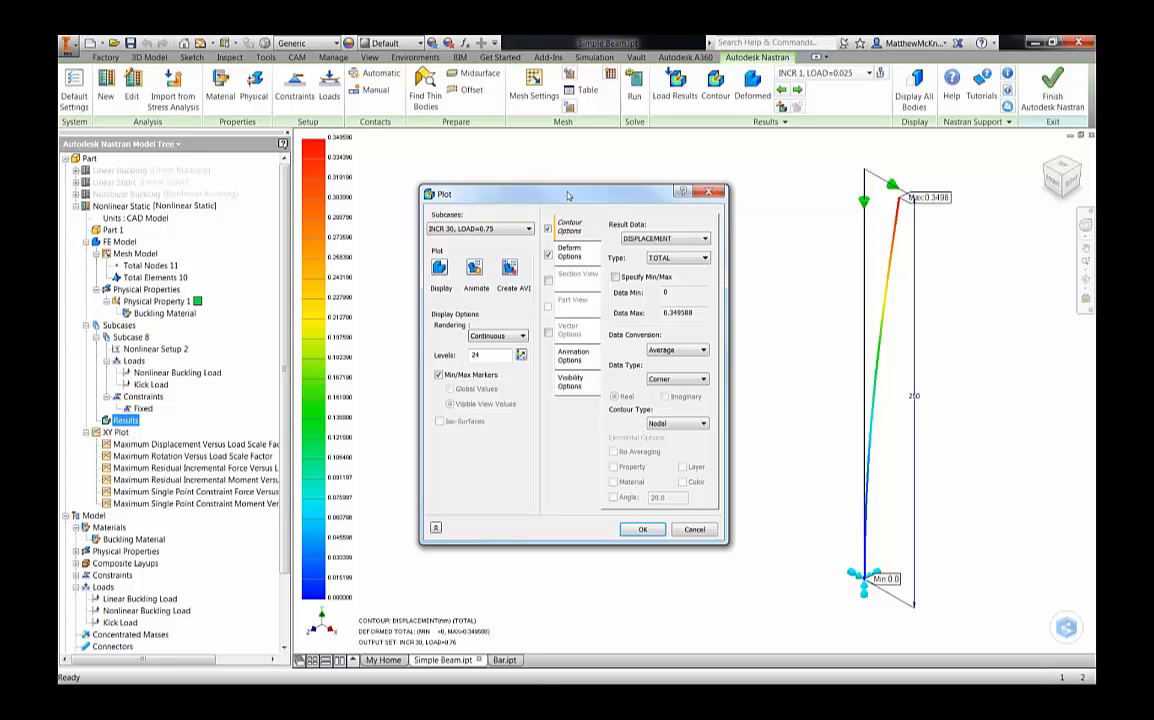
{"action": "left_click", "coordinate": [691, 530]}
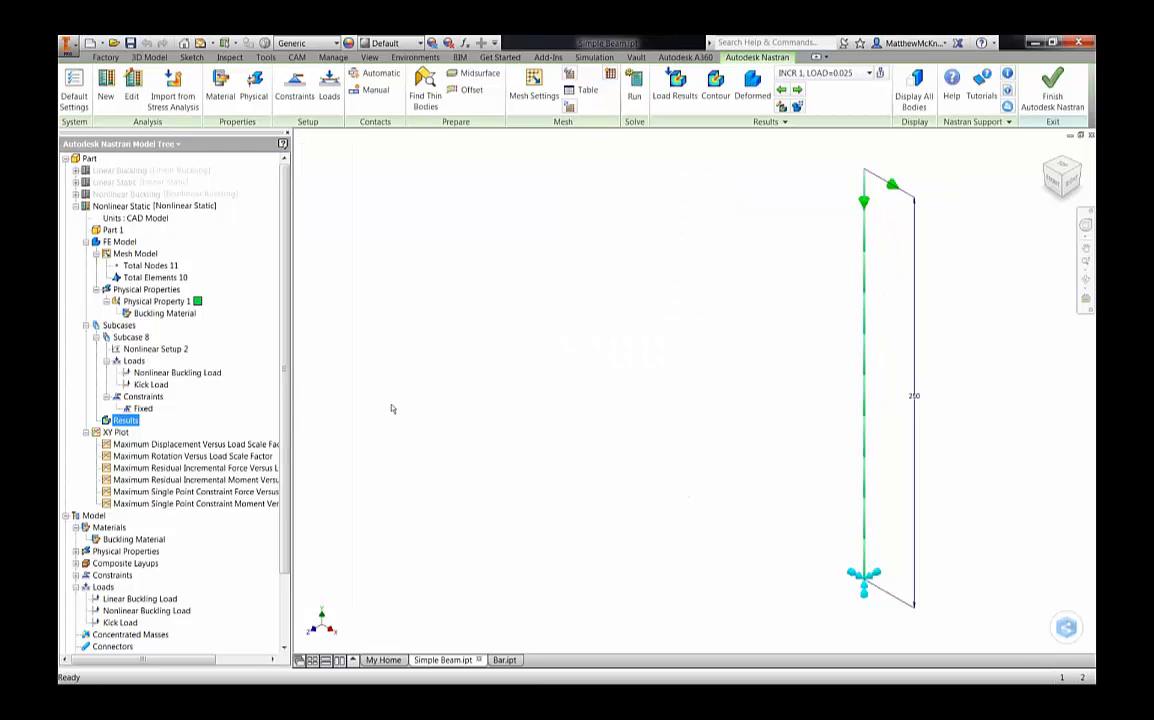
- Create an XY plot of TX displacement at the beam's top node, ID 11, from INCR 1, LOAD=0.025 to INCR 40, LOAD=1.0
{"action": "right_click", "coordinate": [120, 434]}
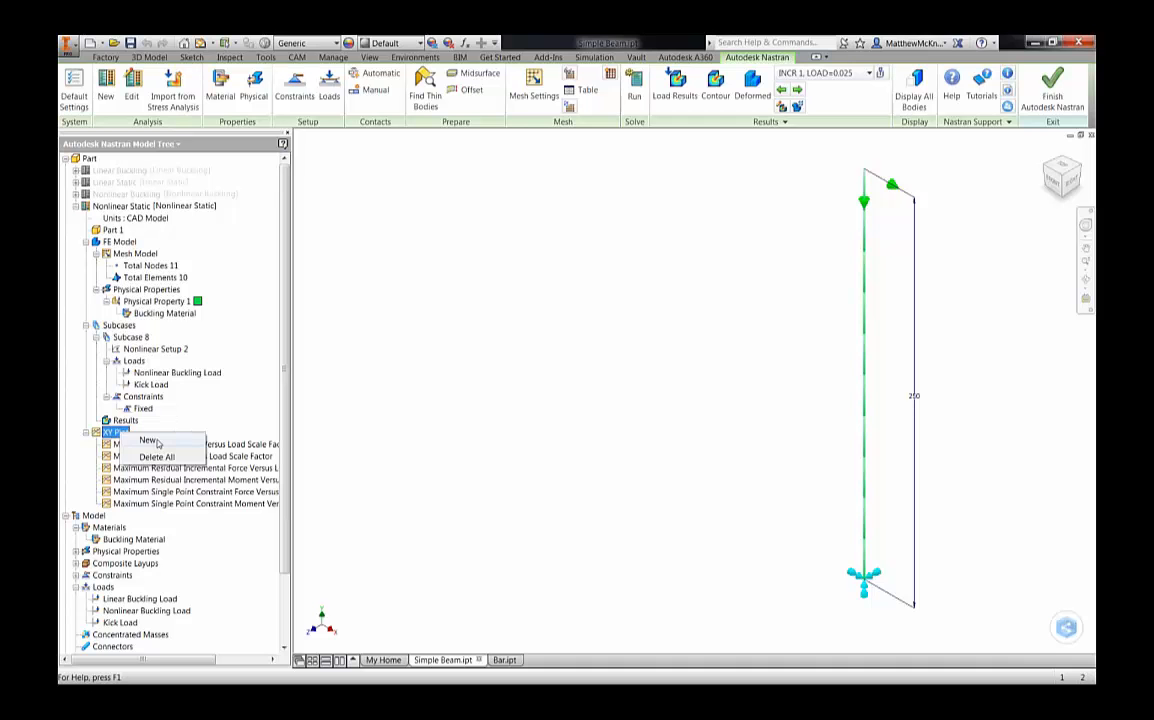
{"action": "left_click", "coordinate": [149, 440]}
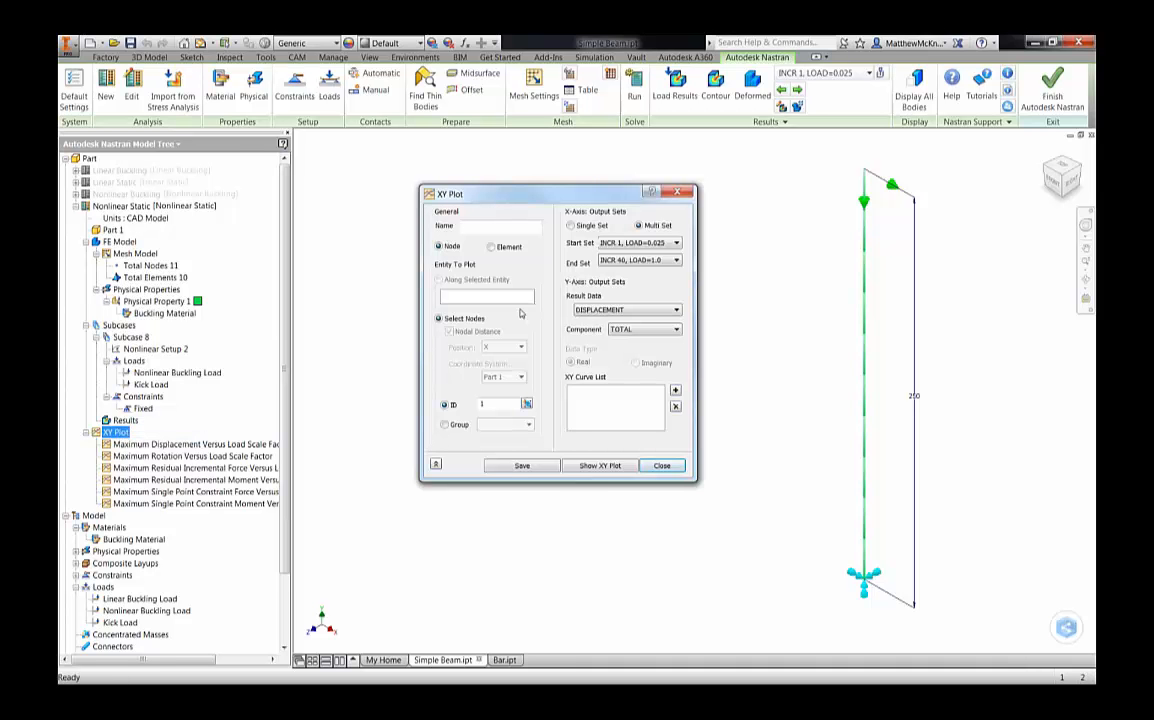
{"action": "left_click", "coordinate": [859, 200]}
{"action": "left_click", "coordinate": [638, 330]}
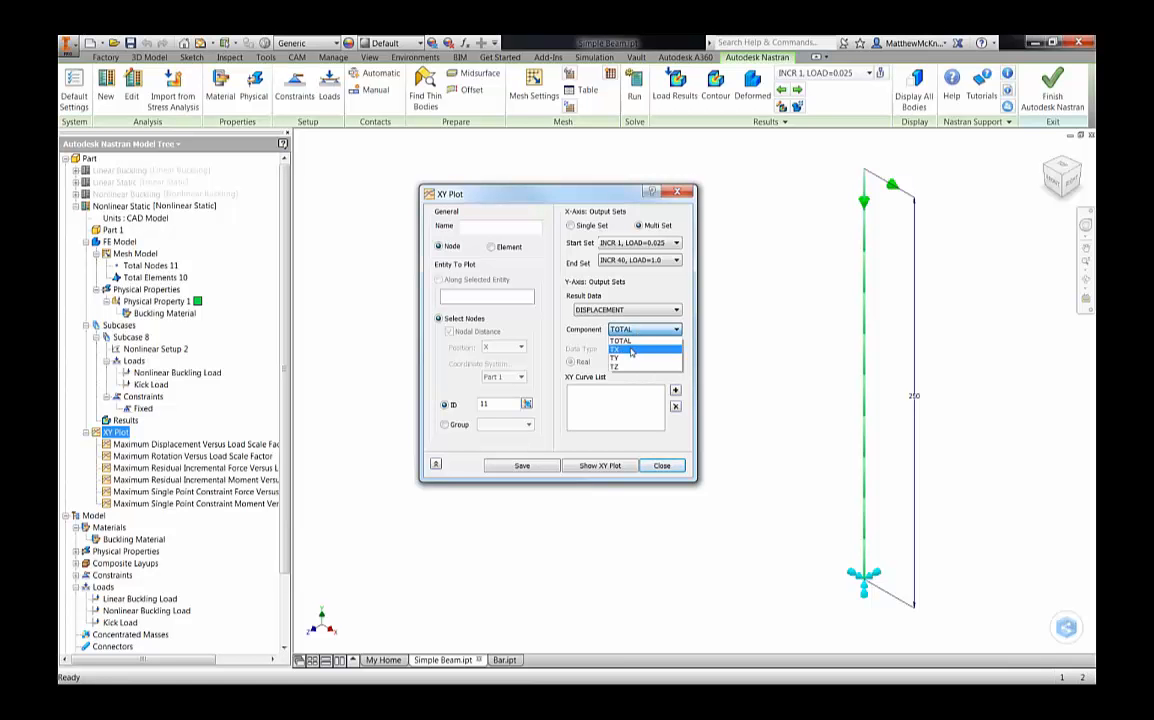
{"action": "left_click", "coordinate": [631, 350]}
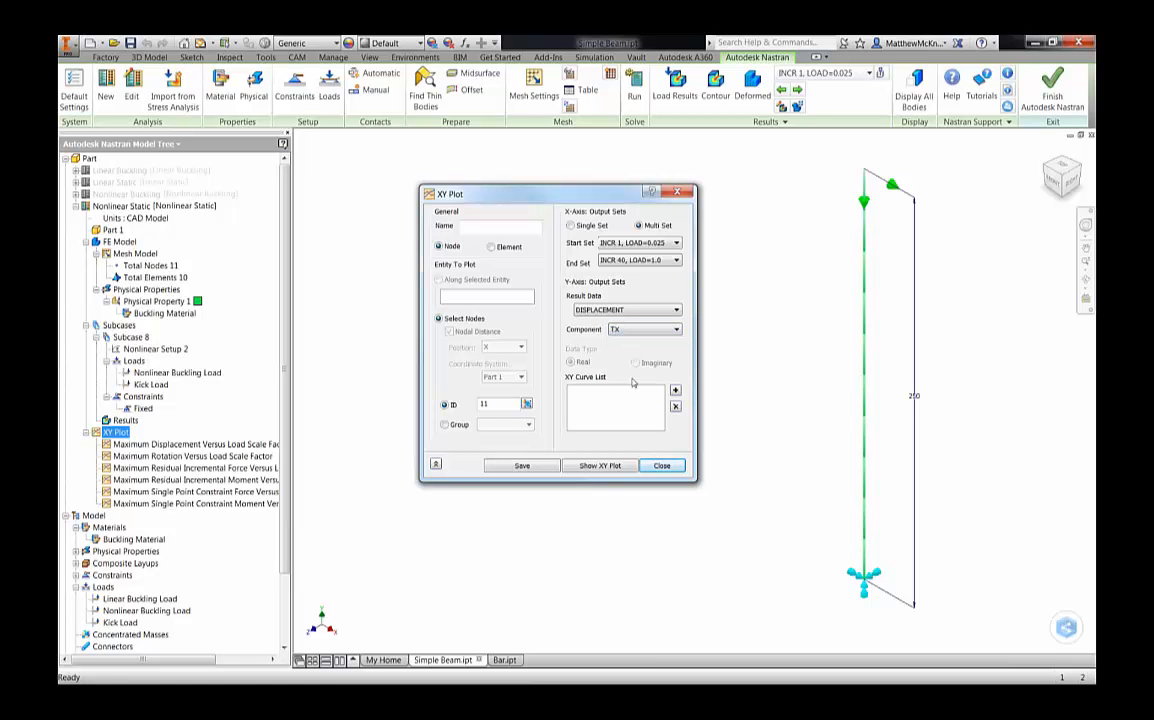
{"action": "left_click", "coordinate": [607, 466]}
- Examine the node 11 TX displacement curve against load scale factor and close the XY plot without saving it
{"action": "left_click_drag", "start_coordinate": [580, 186], "coordinate": [350, 166]}
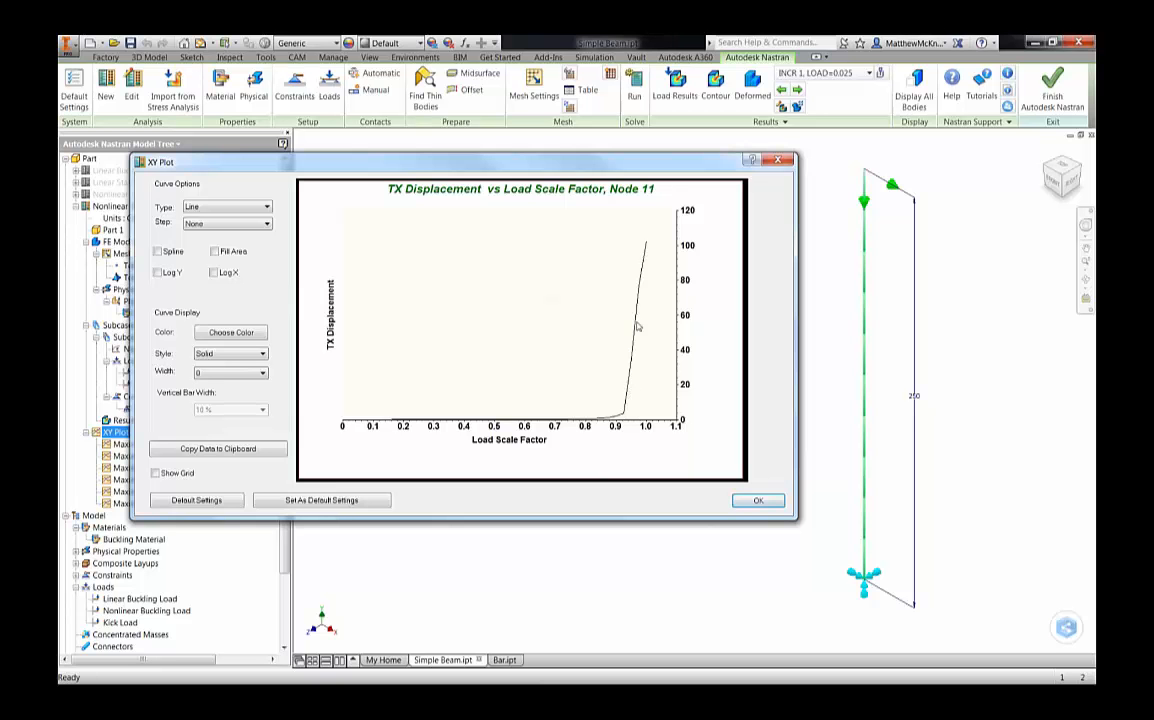
{"action": "left_click_drag", "start_coordinate": [565, 164], "coordinate": [590, 168]}
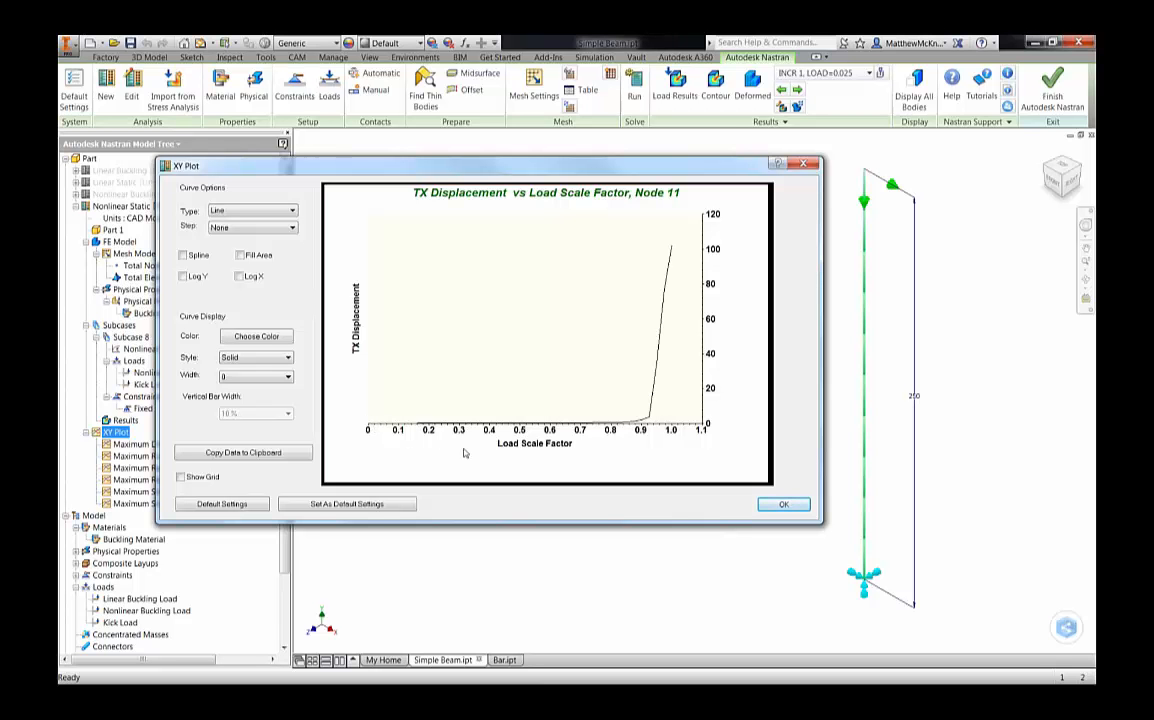
{"action": "left_click", "coordinate": [772, 506]}
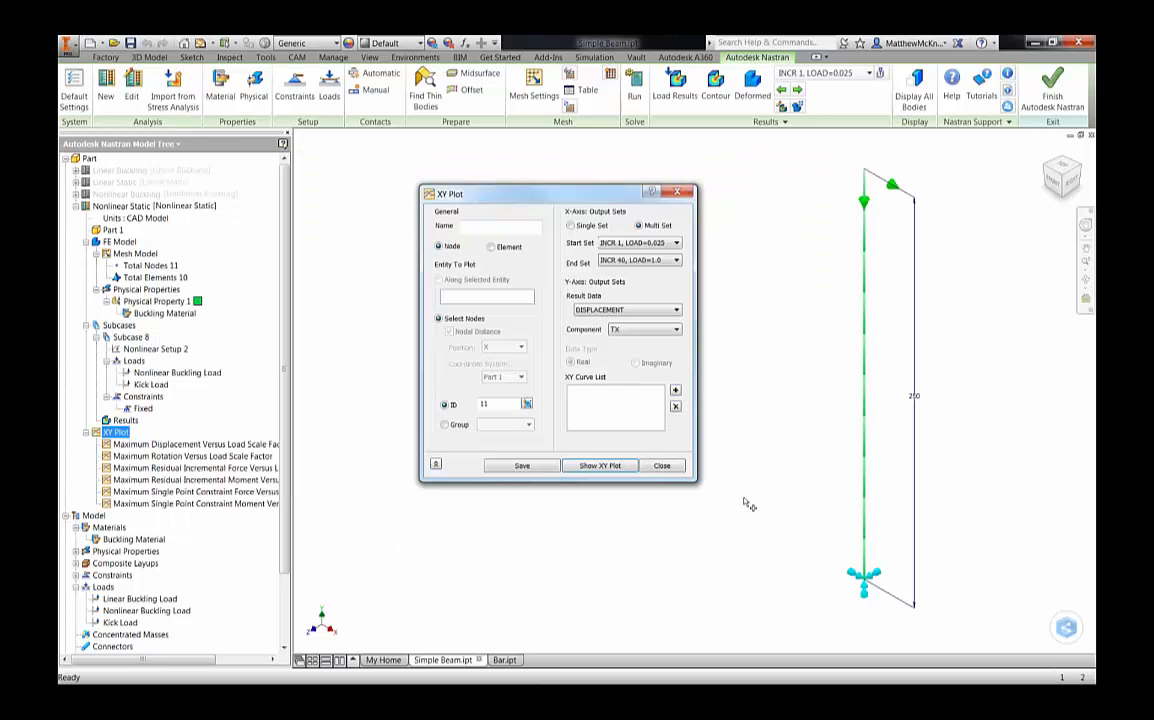
{"action": "left_click", "coordinate": [662, 467]}
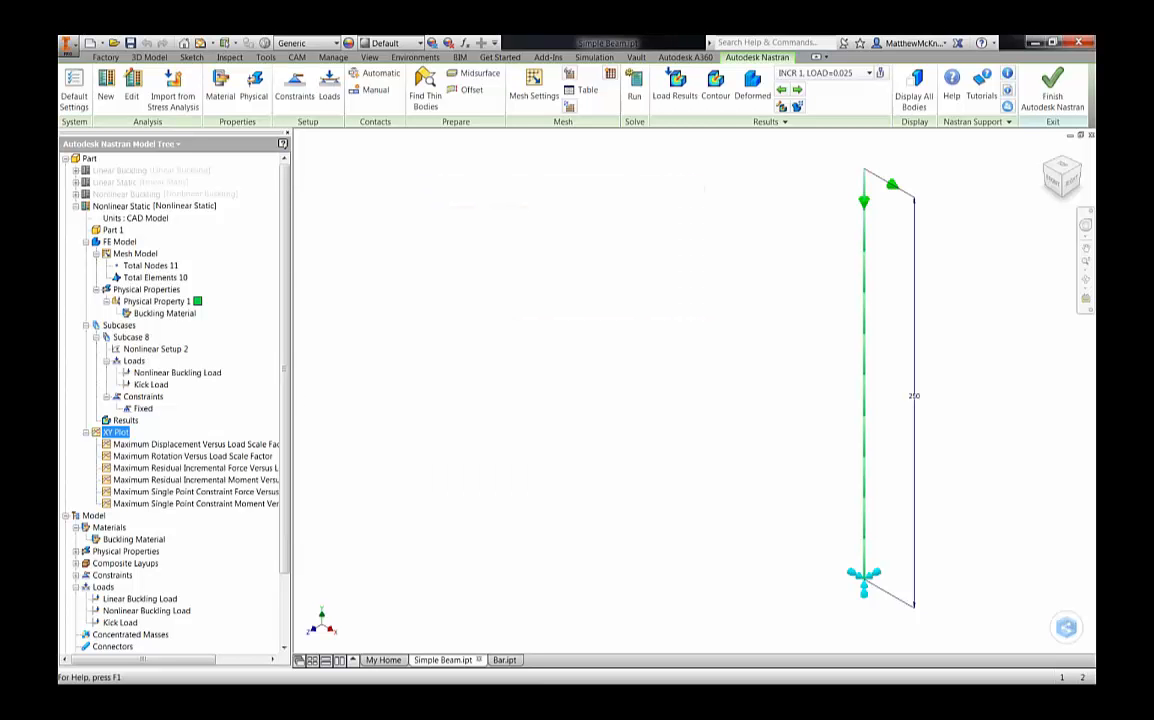